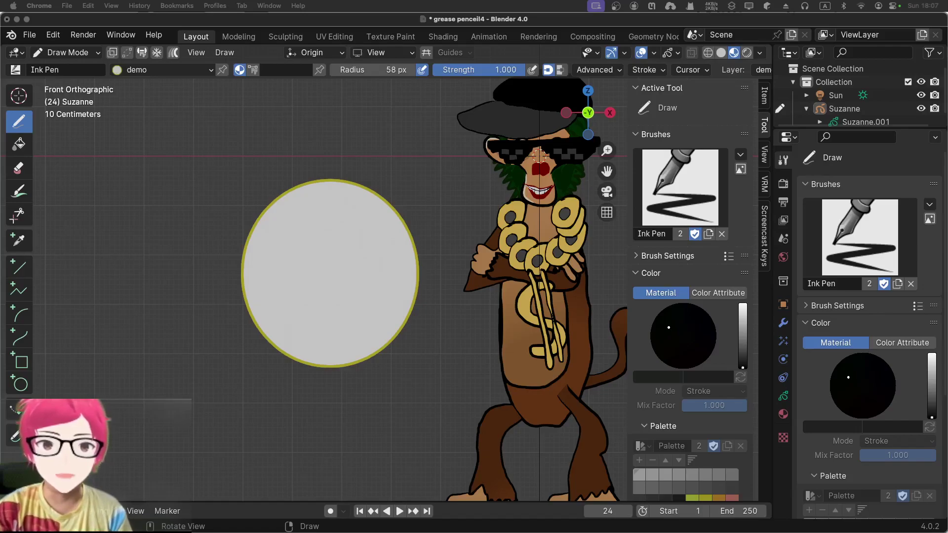
Switch to Chrome, skim the manga mouth-drawing YouTube video near its end, and close it to return to Blender
{"action": "left_click_drag", "start_coordinate": [669, 386], "coordinate": [669, 318]}
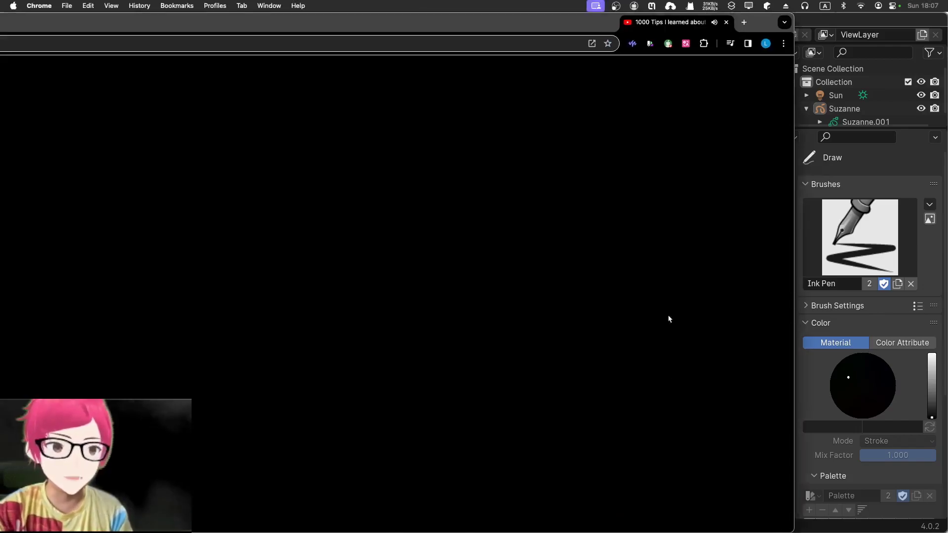
{"action": "double_click", "coordinate": [578, 19]}
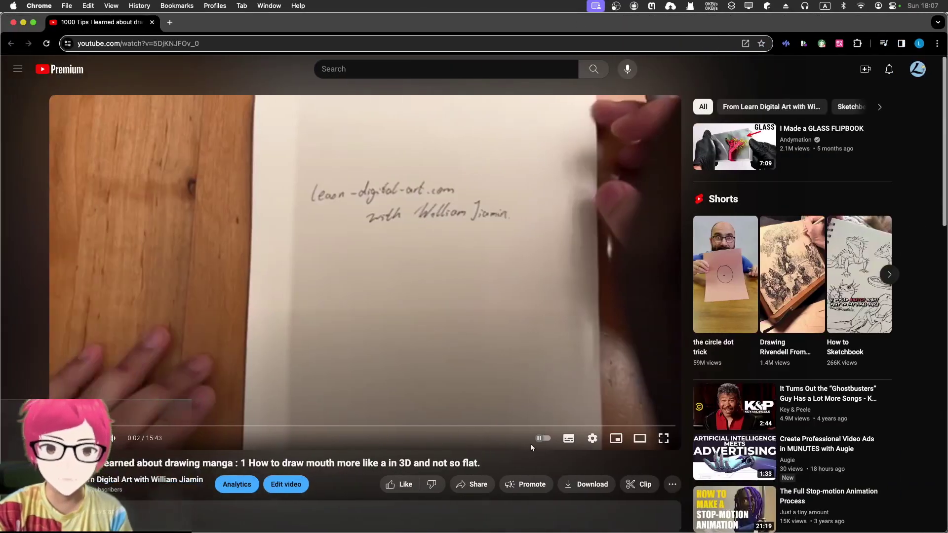
{"action": "left_click", "coordinate": [648, 426]}
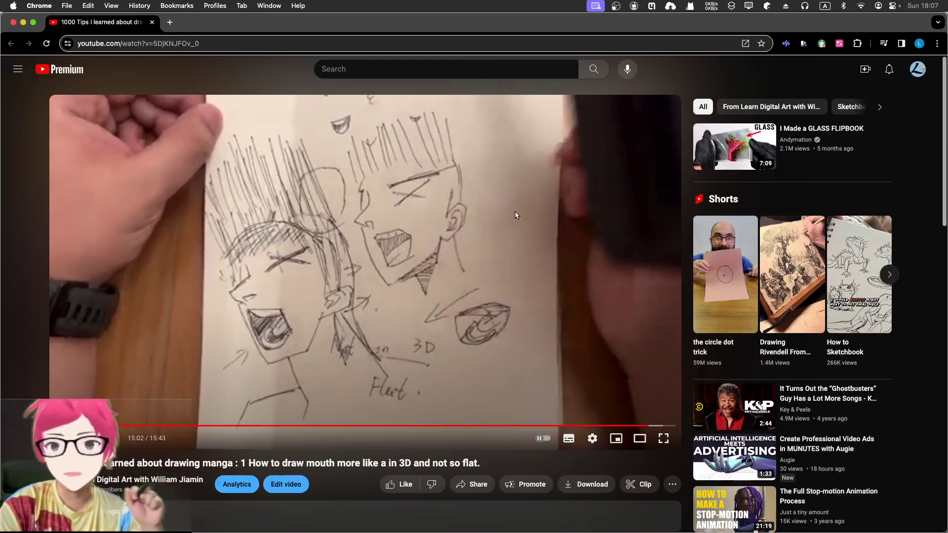
{"action": "left_click", "coordinate": [152, 22]}
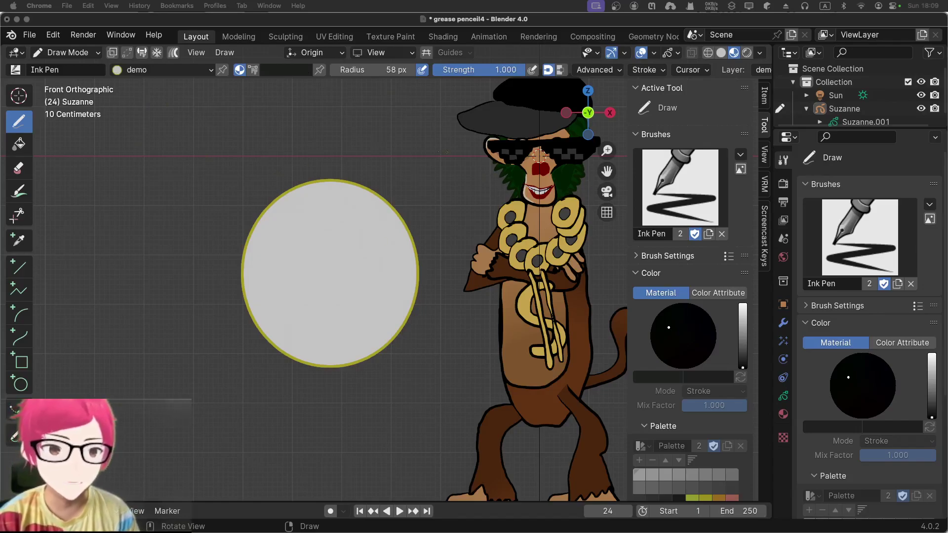
Switch the Suzanne grease pencil object to Object Mode and set the viewport to the front orthographic view
{"action": "middle_click_drag", "start_coordinate": [539, 155], "coordinate": [520, 168]}
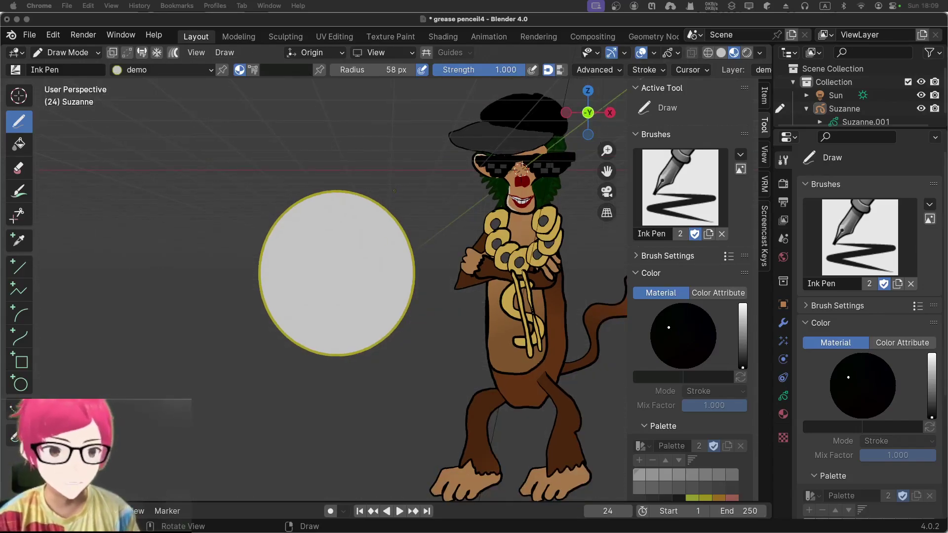
{"action": "left_click", "coordinate": [68, 52]}
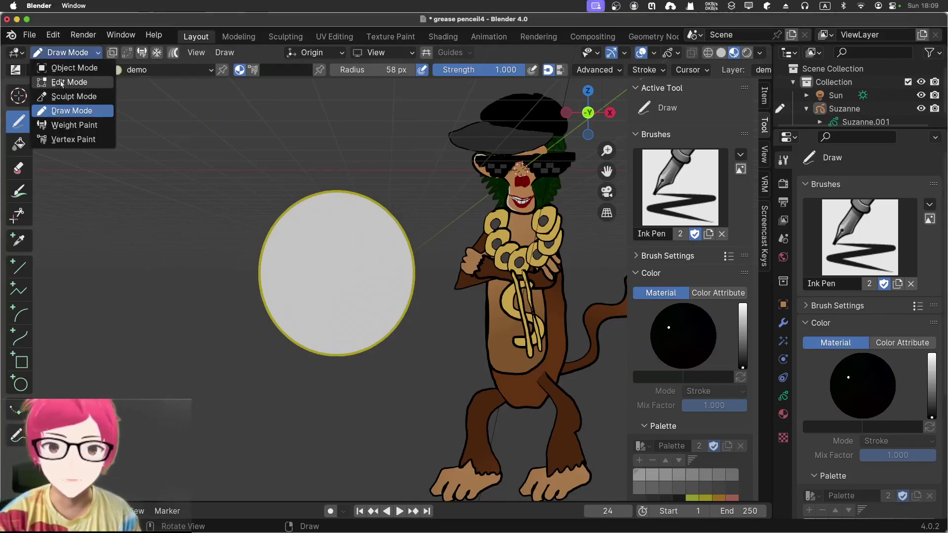
{"action": "left_click", "coordinate": [69, 67]}
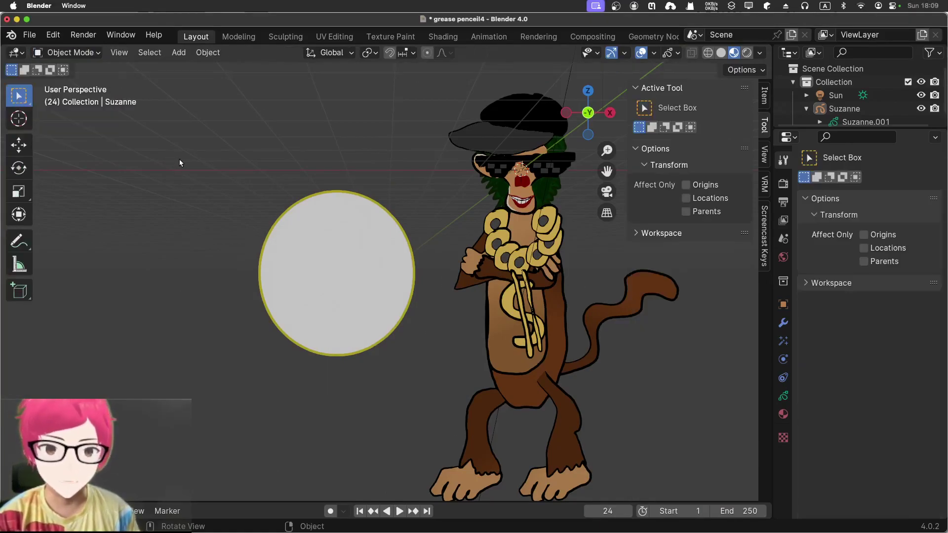
{"action": "key", "text": "KP_1"}
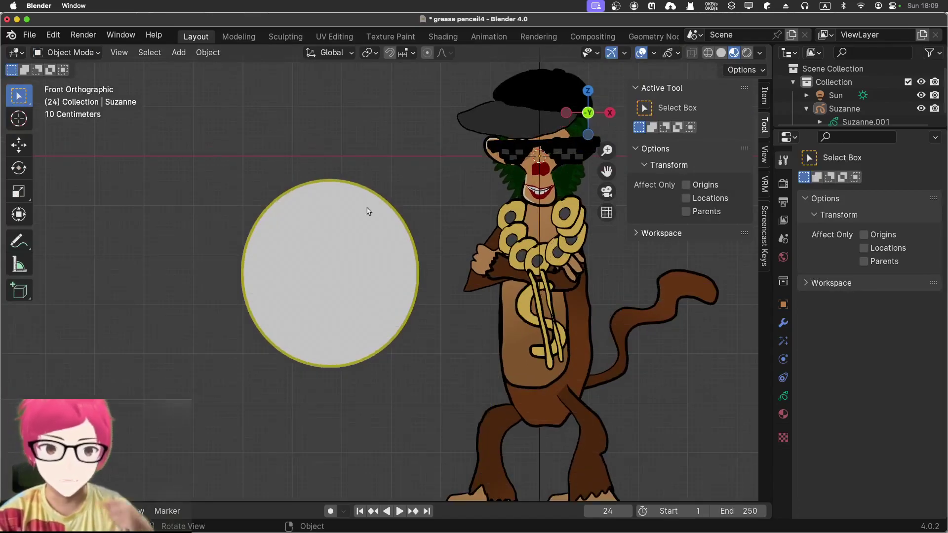
Enable the Screencast Keys display for the viewport and hide the sidebar
{"action": "key", "text": "n"}
{"action": "key", "text": "n"}
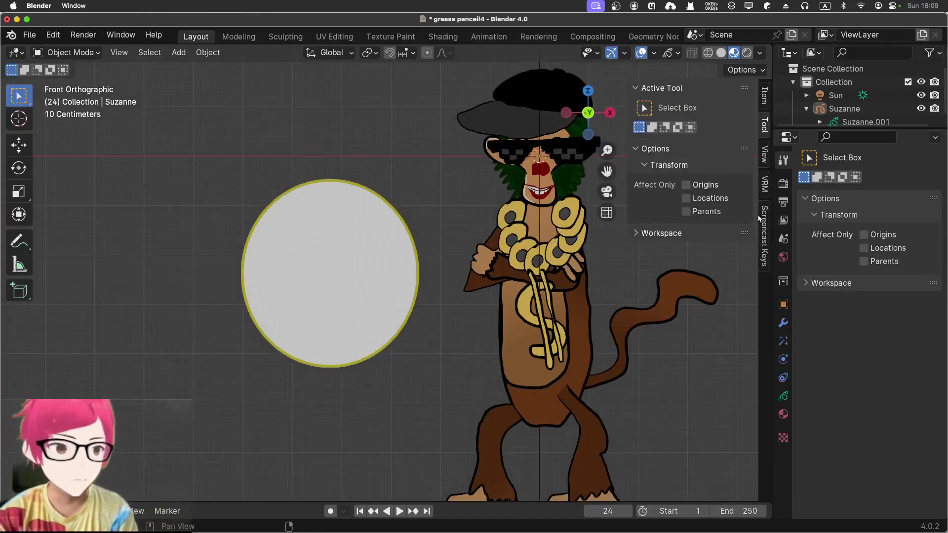
{"action": "left_click", "coordinate": [764, 232]}
{"action": "left_click", "coordinate": [656, 91]}
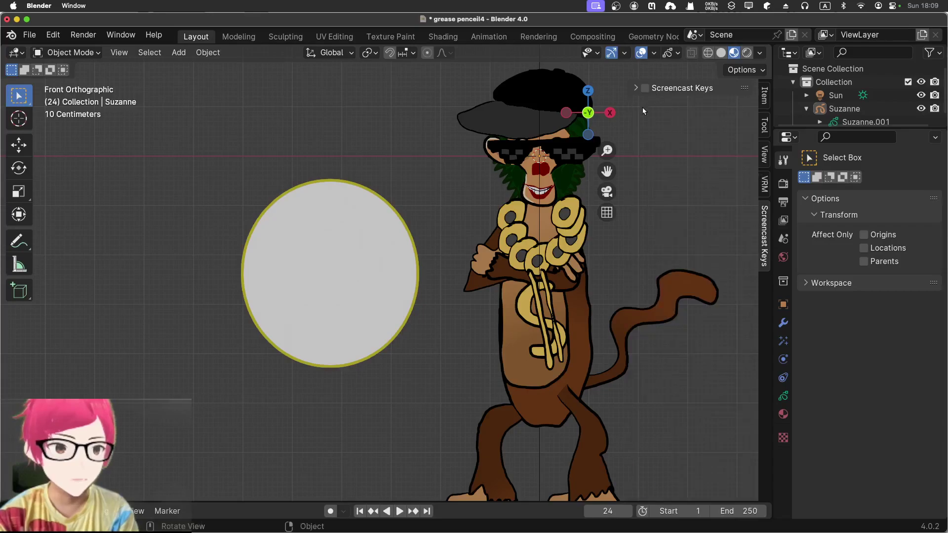
{"action": "key", "text": "n"}
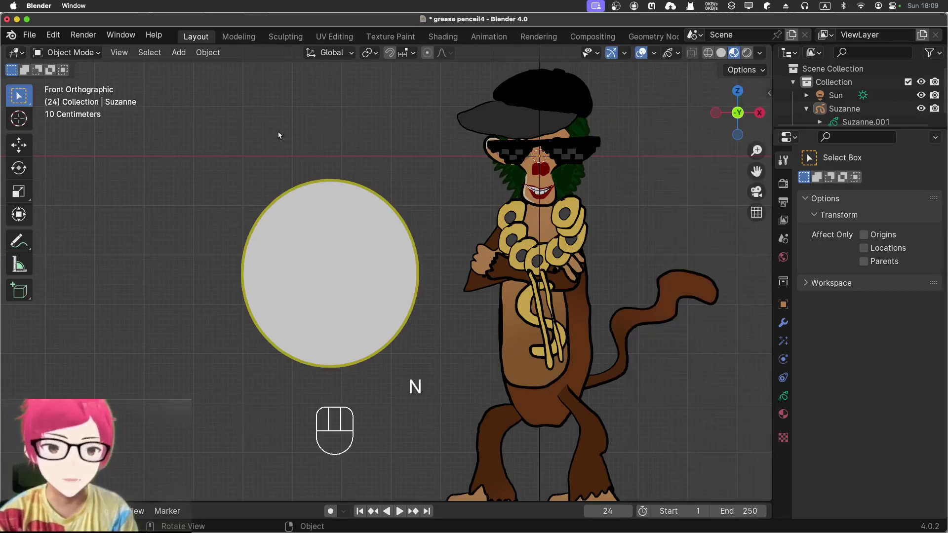
Return the Suzanne grease pencil object to Draw Mode over an empty area of the canvas
{"action": "middle_click_drag", "start_coordinate": [193, 127], "coordinate": [444, 152], "text": "shift"}
{"action": "middle_click_drag", "start_coordinate": [258, 214], "coordinate": [575, 148], "text": "shift"}
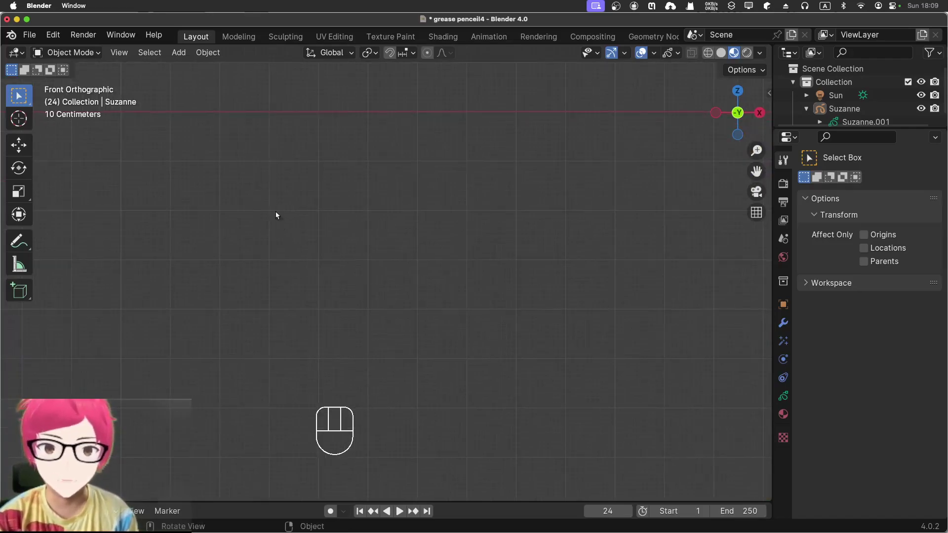
{"action": "left_click", "coordinate": [59, 53]}
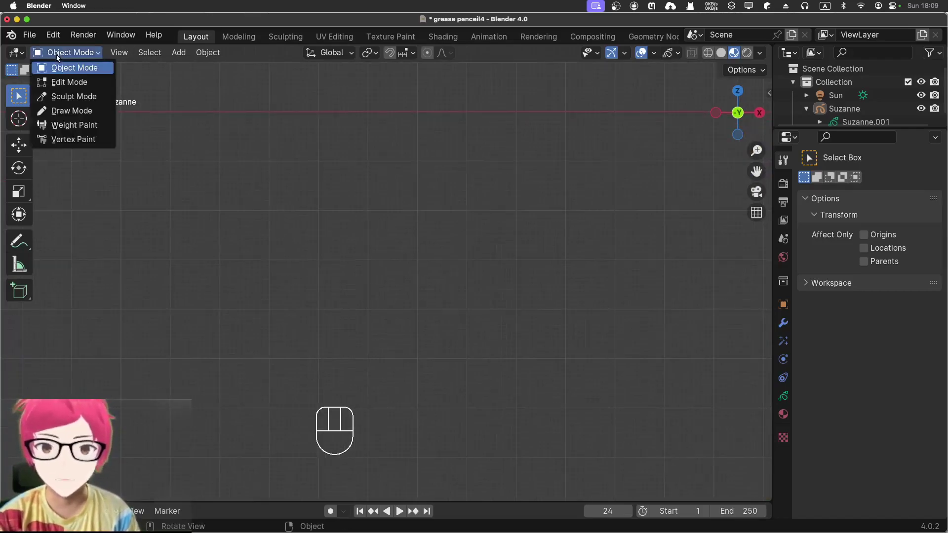
{"action": "left_click", "coordinate": [69, 111]}
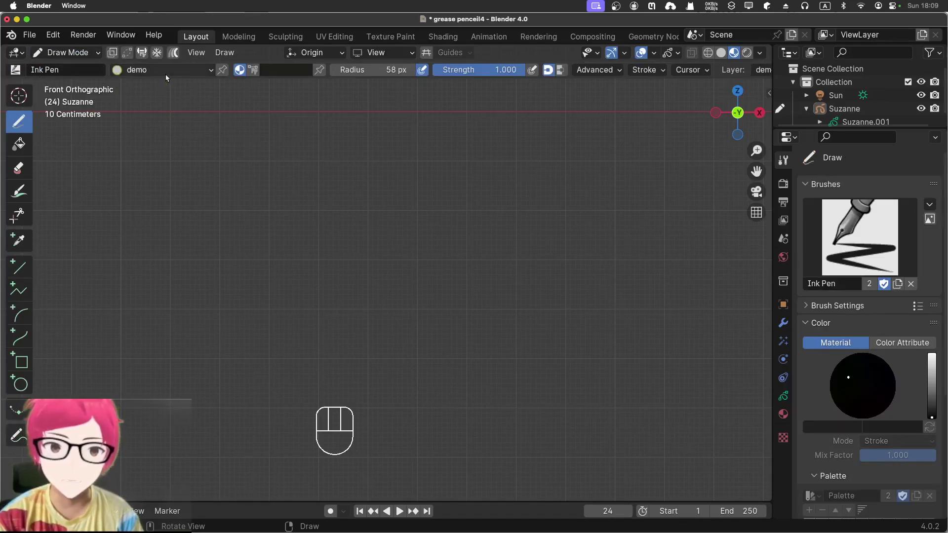
Choose Black.001 as the stroke material for the Ink Pen brush
{"action": "left_click", "coordinate": [138, 73]}
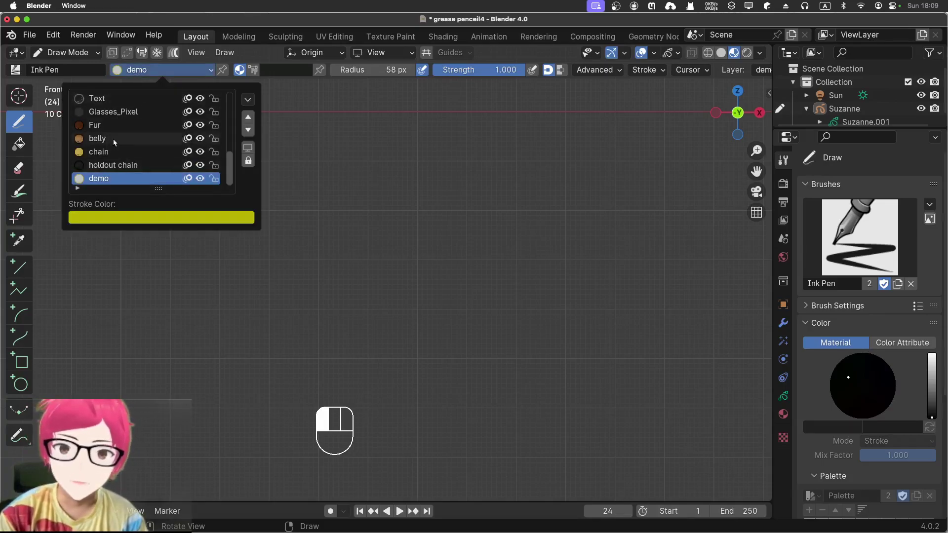
{"action": "scroll", "coordinate": [114, 135], "scroll_direction": "up", "scroll_amount": 5}
{"action": "scroll", "coordinate": [109, 129], "scroll_direction": "up", "scroll_amount": 4}
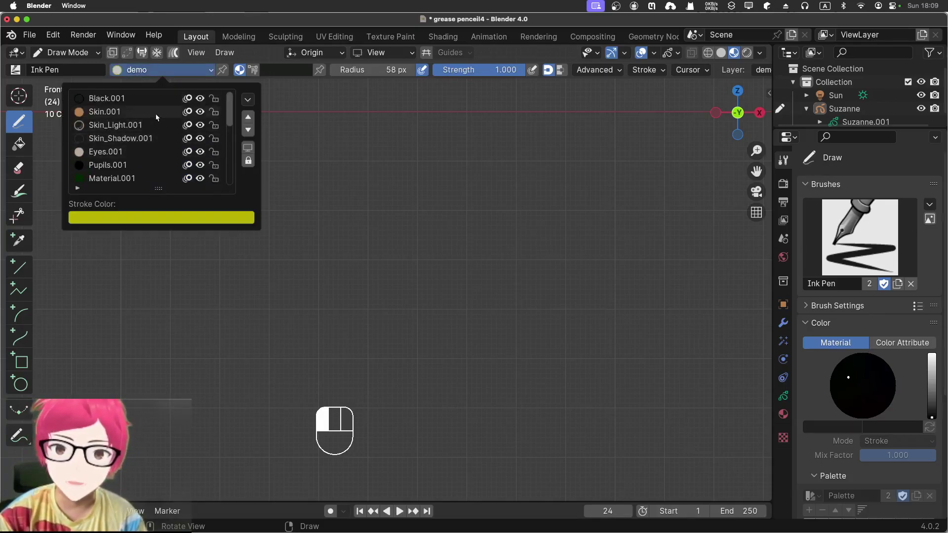
{"action": "scroll", "coordinate": [155, 118], "scroll_direction": "down", "scroll_amount": 3}
{"action": "scroll", "coordinate": [150, 123], "scroll_direction": "up", "scroll_amount": 3}
{"action": "left_click", "coordinate": [126, 97]}
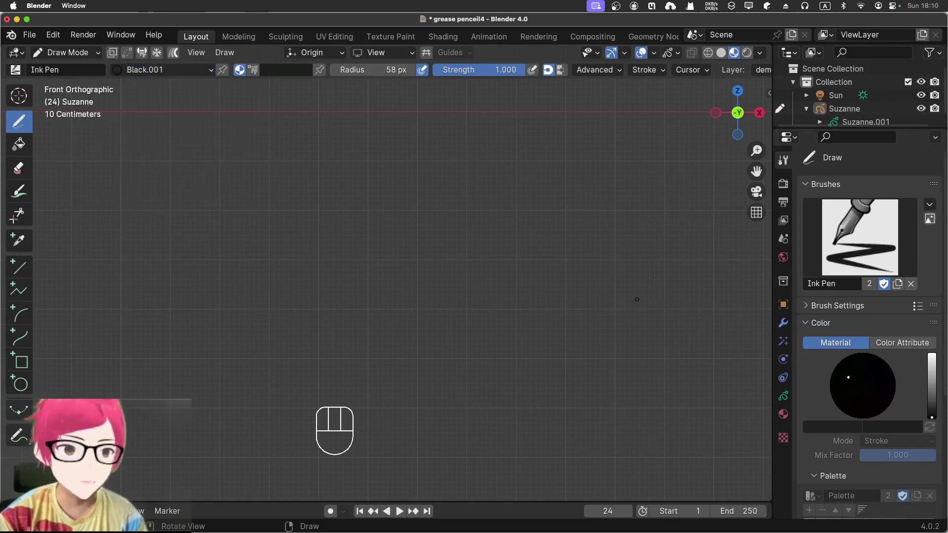
Show the active Draw tool's settings in the sidebar and the Surface properties of the Black.001 material
{"action": "key", "text": "n"}
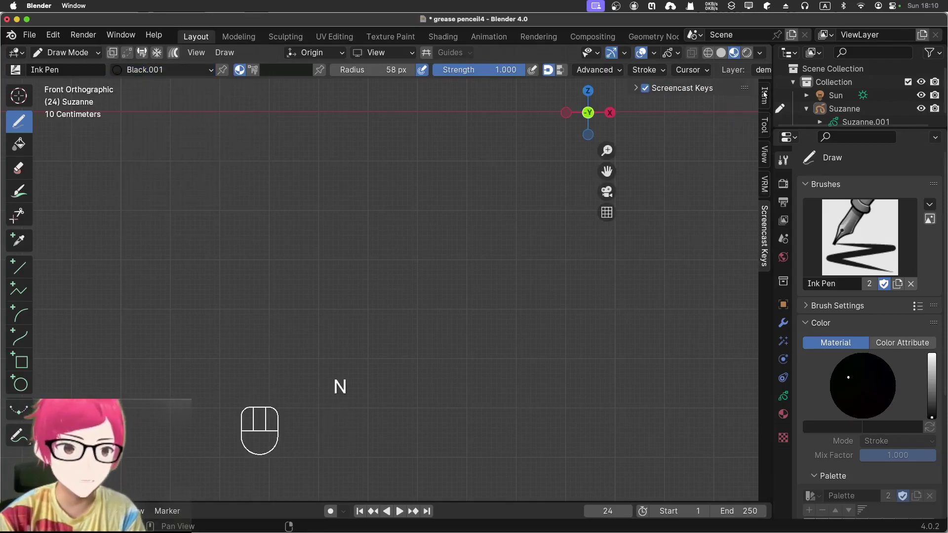
{"action": "left_click", "coordinate": [763, 95]}
{"action": "left_click", "coordinate": [764, 128]}
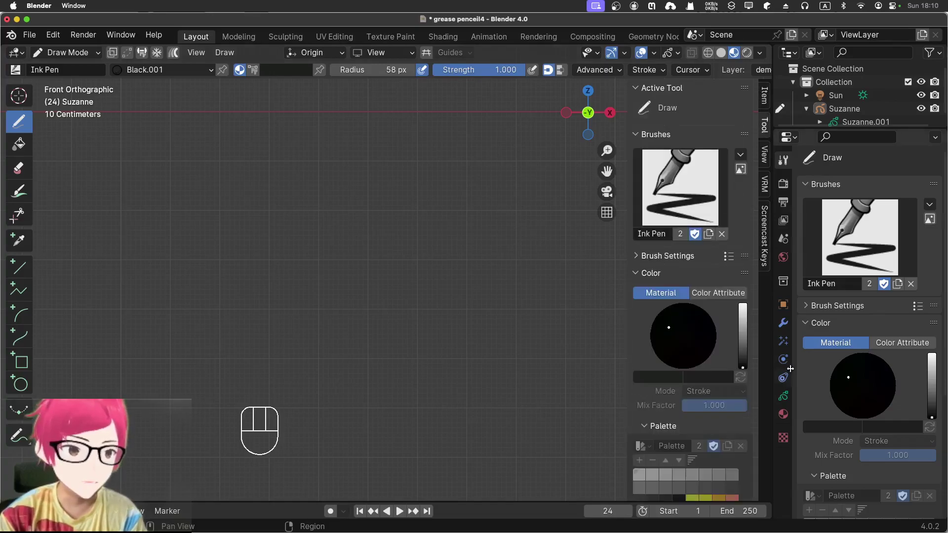
{"action": "left_click", "coordinate": [783, 414]}
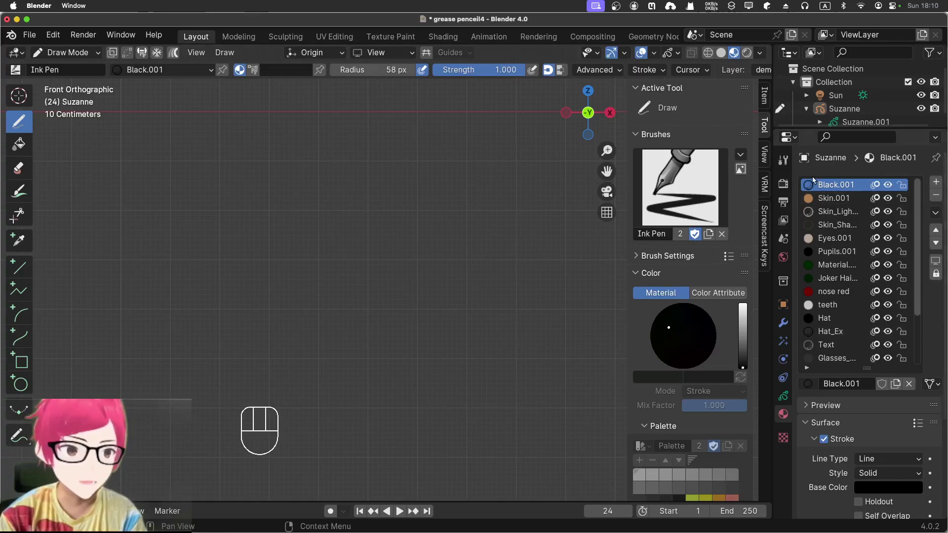
{"action": "scroll", "coordinate": [887, 402], "scroll_direction": "down", "scroll_amount": 5}
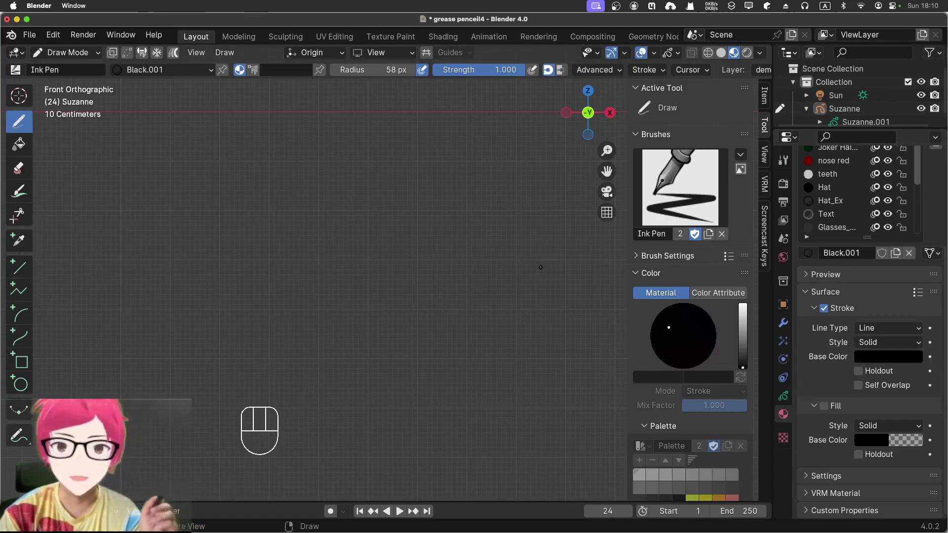
Draw a long wavy test stroke and a short zigzag with the Ink Pen, undoing each one
{"action": "mouse_move", "coordinate": [181, 288]}
{"action": "left_mouse_down"}
{"action": "mouse_move", "coordinate": [307, 190]}
{"action": "mouse_move", "coordinate": [534, 148]}
{"action": "left_mouse_up"}
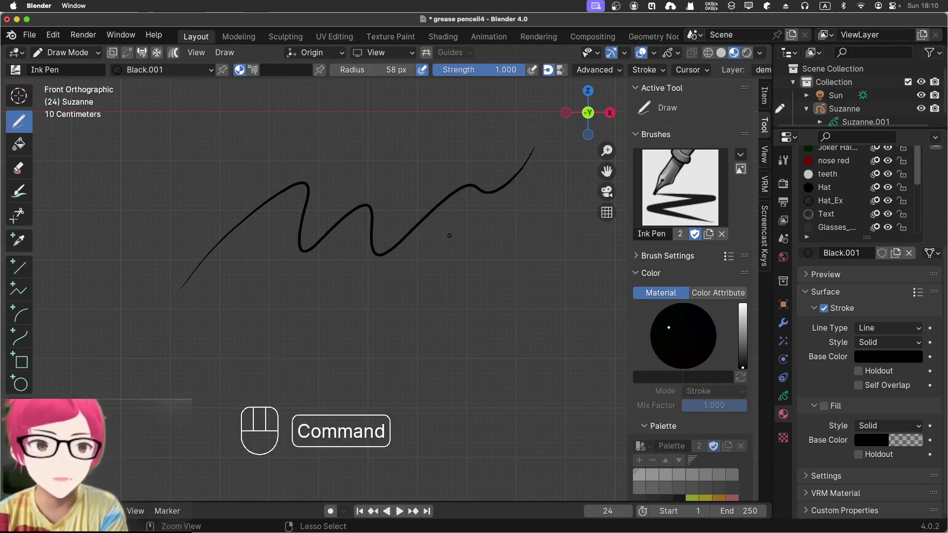
{"action": "key", "text": "super+z"}
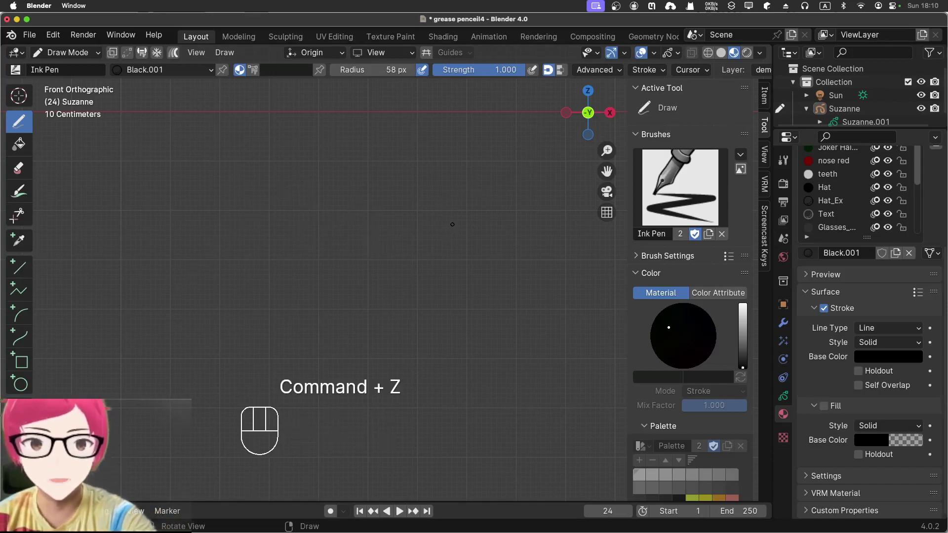
{"action": "mouse_move", "coordinate": [280, 161]}
{"action": "left_mouse_down"}
{"action": "mouse_move", "coordinate": [265, 280]}
{"action": "mouse_move", "coordinate": [292, 248]}
{"action": "mouse_move", "coordinate": [304, 287]}
{"action": "left_mouse_up"}
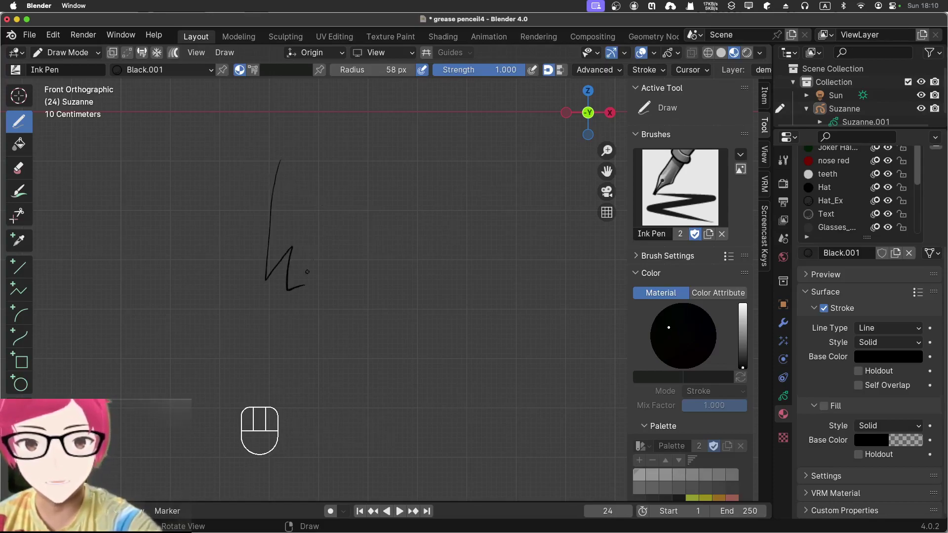
{"action": "key", "text": "super+z"}
Draw several short, steep test strokes in the upper part of the canvas and undo them all
{"action": "left_click_drag", "start_coordinate": [300, 112], "coordinate": [273, 213]}
{"action": "mouse_move", "coordinate": [320, 133]}
{"action": "left_mouse_down"}
{"action": "mouse_move", "coordinate": [255, 227]}
{"action": "mouse_move", "coordinate": [323, 202]}
{"action": "left_mouse_up"}
{"action": "left_click_drag", "start_coordinate": [334, 158], "coordinate": [324, 206]}
{"action": "mouse_move", "coordinate": [348, 136]}
{"action": "left_mouse_down"}
{"action": "mouse_move", "coordinate": [362, 193]}
{"action": "mouse_move", "coordinate": [378, 129]}
{"action": "left_mouse_up"}
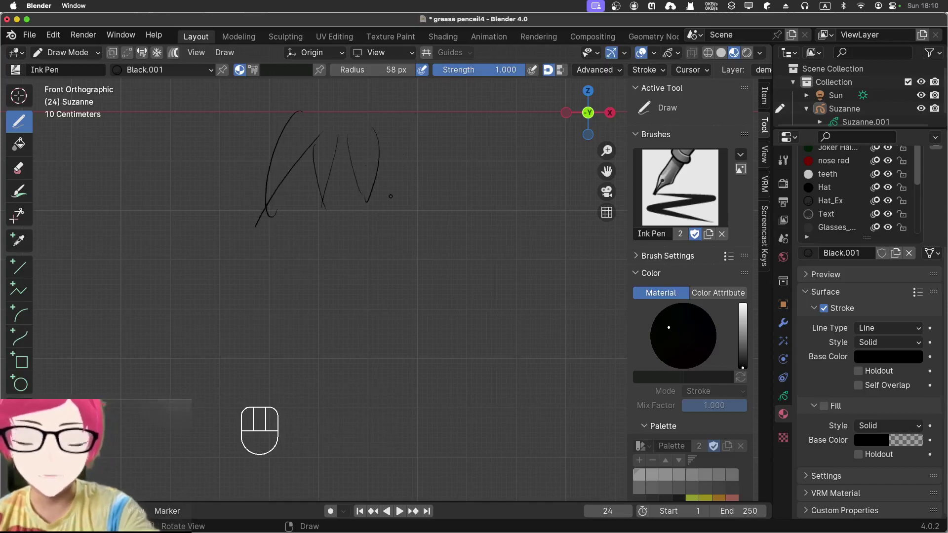
{"action": "key", "text": "super+z"}
{"action": "key", "text": "super+z"}
{"action": "key", "text": "super+z"}
{"action": "key", "text": "super+z"}
{"action": "key", "text": "super+z"}
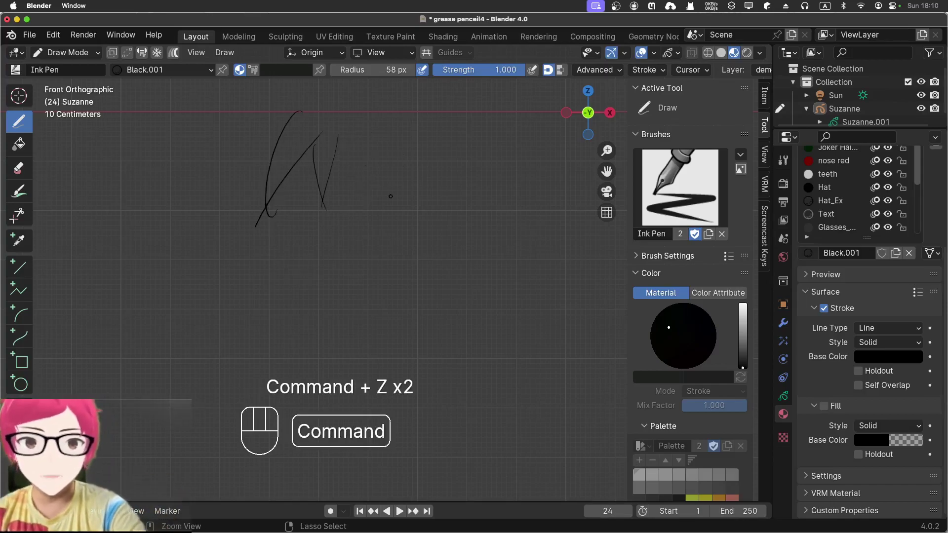
{"action": "key", "text": "super+z"}
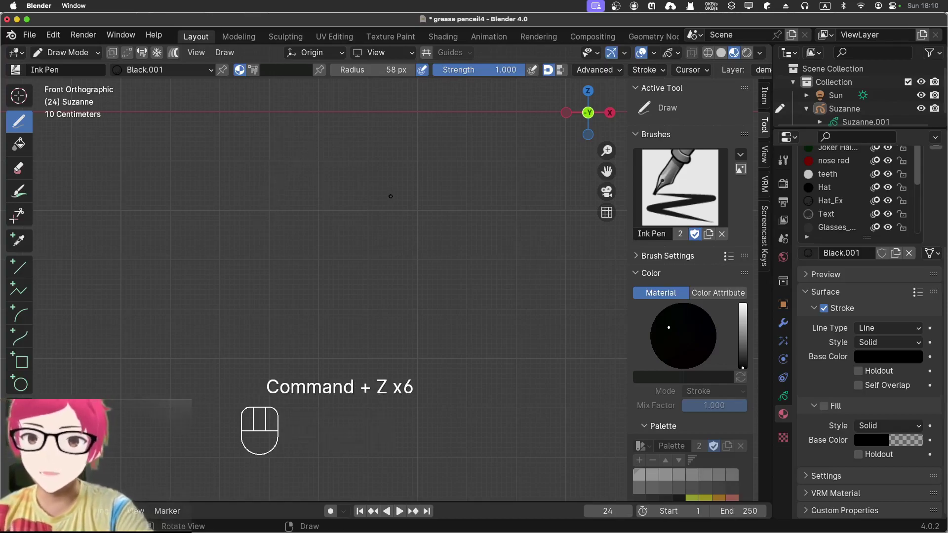
Draw five long, roughly horizontal test strokes across the canvas and undo them all
{"action": "left_click_drag", "start_coordinate": [123, 201], "coordinate": [566, 192]}
{"action": "left_click_drag", "start_coordinate": [187, 264], "coordinate": [502, 211]}
{"action": "left_click_drag", "start_coordinate": [151, 321], "coordinate": [559, 272]}
{"action": "mouse_move", "coordinate": [138, 294]}
{"action": "left_mouse_down"}
{"action": "mouse_move", "coordinate": [222, 298]}
{"action": "mouse_move", "coordinate": [531, 261]}
{"action": "left_mouse_up"}
{"action": "mouse_move", "coordinate": [153, 370]}
{"action": "left_mouse_down"}
{"action": "mouse_move", "coordinate": [279, 339]}
{"action": "mouse_move", "coordinate": [416, 322]}
{"action": "mouse_move", "coordinate": [585, 331]}
{"action": "left_mouse_up"}
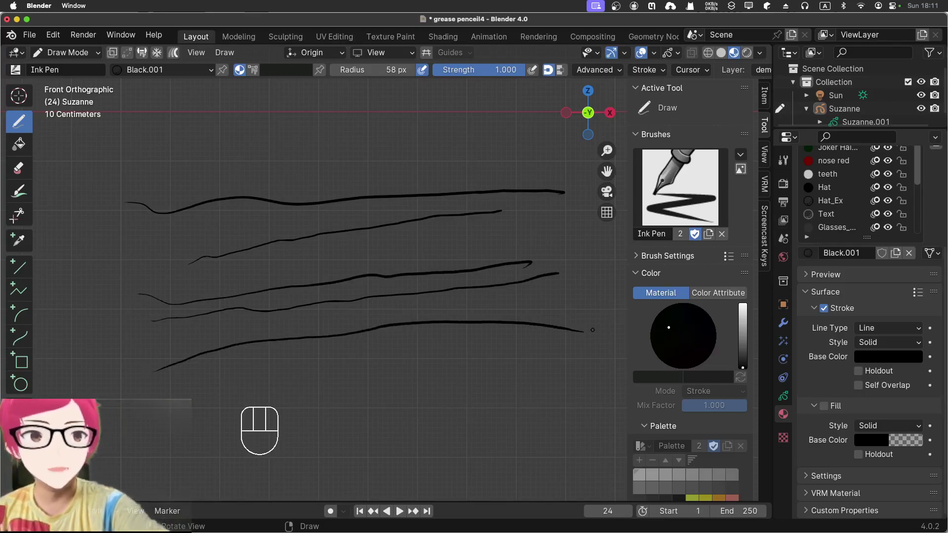
{"action": "key", "text": "super+z"}
{"action": "key", "text": "super+z"}
{"action": "key", "text": "super+z"}
{"action": "key", "text": "super+z"}
{"action": "key", "text": "super+z"}
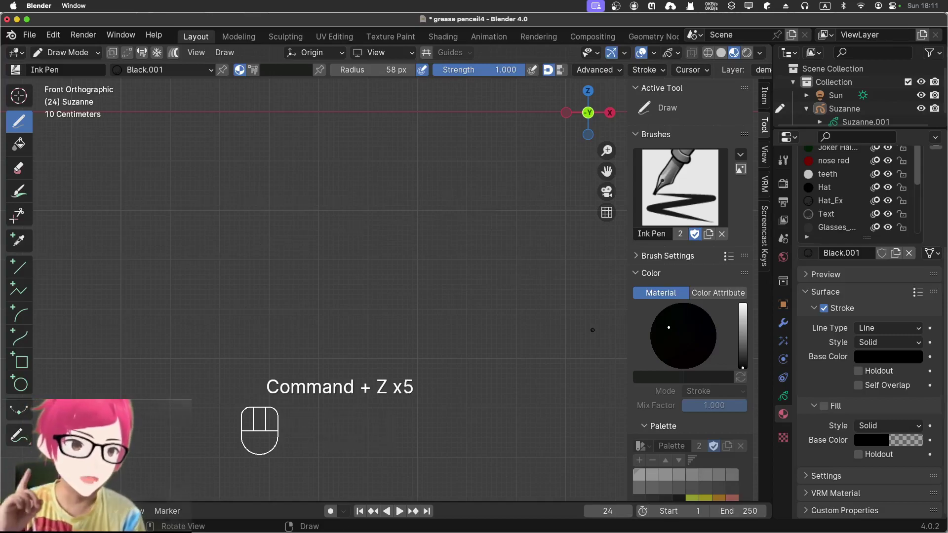
Lower the Active Smooth value in the Ink Pen brush's advanced settings
{"action": "left_click", "coordinate": [590, 71]}
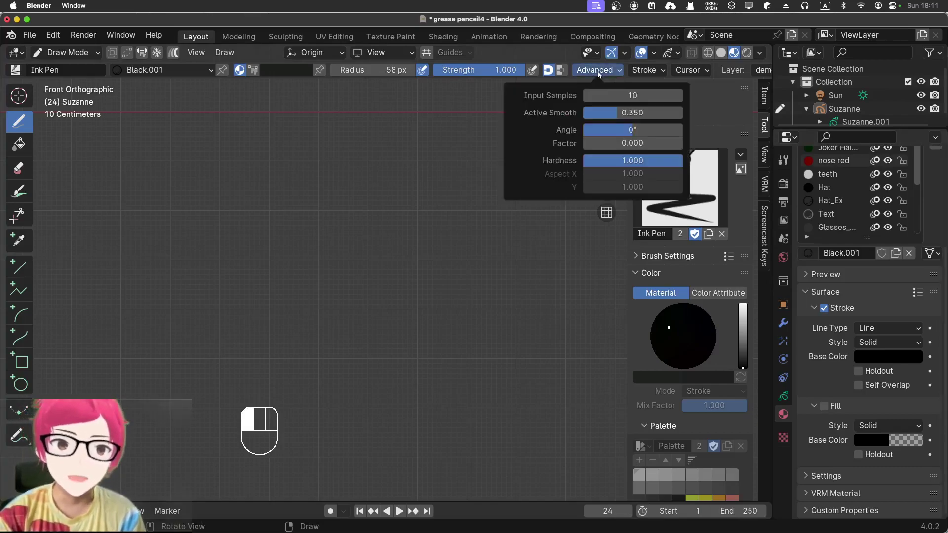
{"action": "mouse_move", "coordinate": [654, 73]}
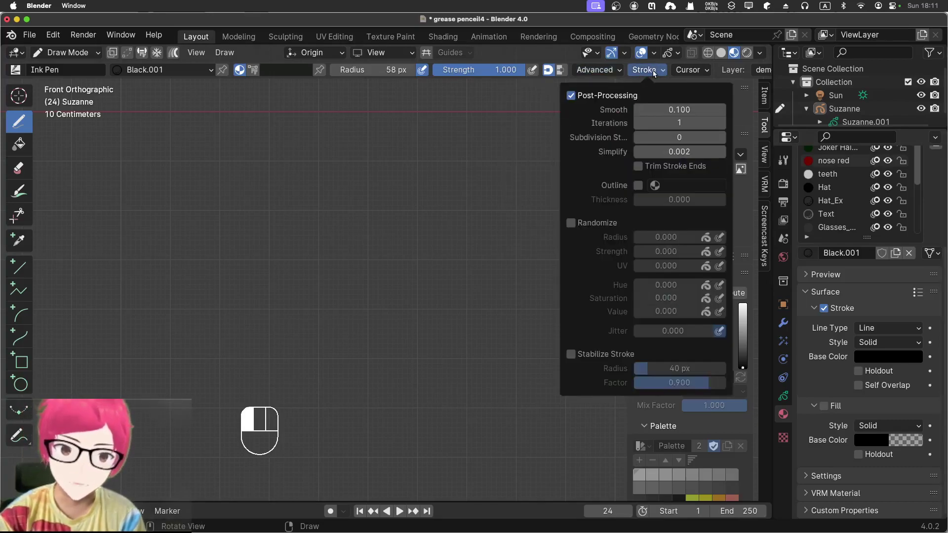
{"action": "mouse_move", "coordinate": [605, 72]}
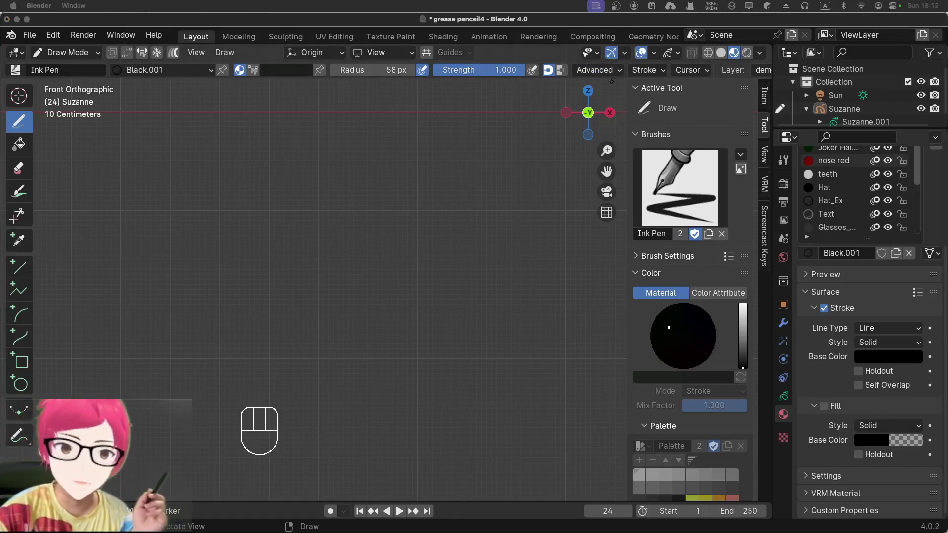
{"action": "left_click", "coordinate": [609, 74]}
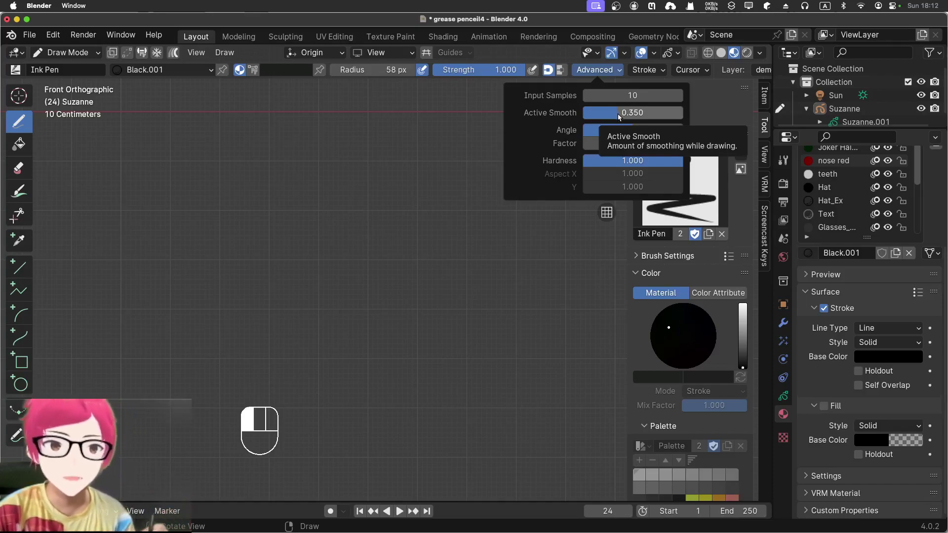
{"action": "left_click_drag", "start_coordinate": [619, 116], "coordinate": [545, 117]}
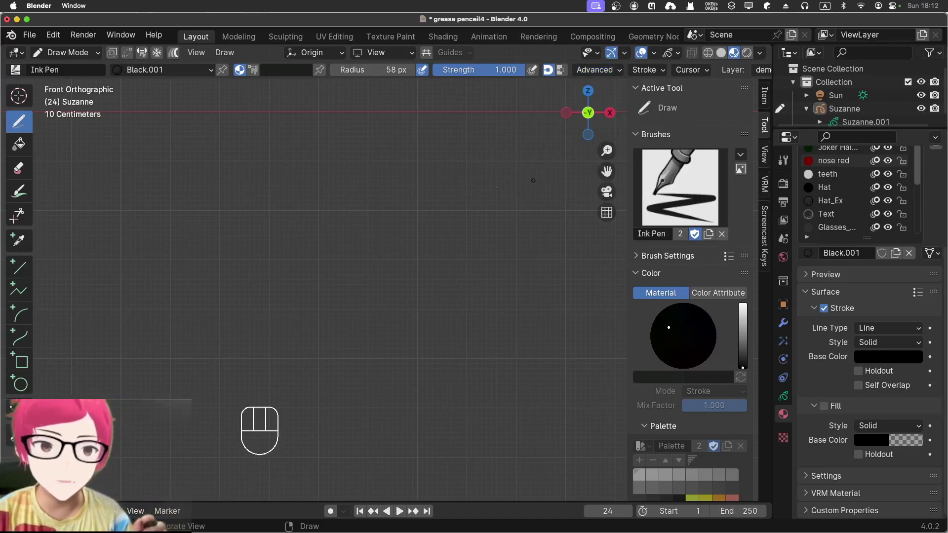
Increase the Ink Pen brush radius to 142 px
{"action": "key", "text": "bracketright"}
{"action": "key", "text": "bracketright"}
{"action": "key", "text": "bracketright"}
{"action": "key", "text": "bracketright"}
{"action": "key", "text": "bracketright"}
{"action": "key", "text": "bracketright"}
{"action": "key", "text": "bracketright"}
{"action": "key", "text": "bracketright"}
{"action": "key", "text": "bracketright"}
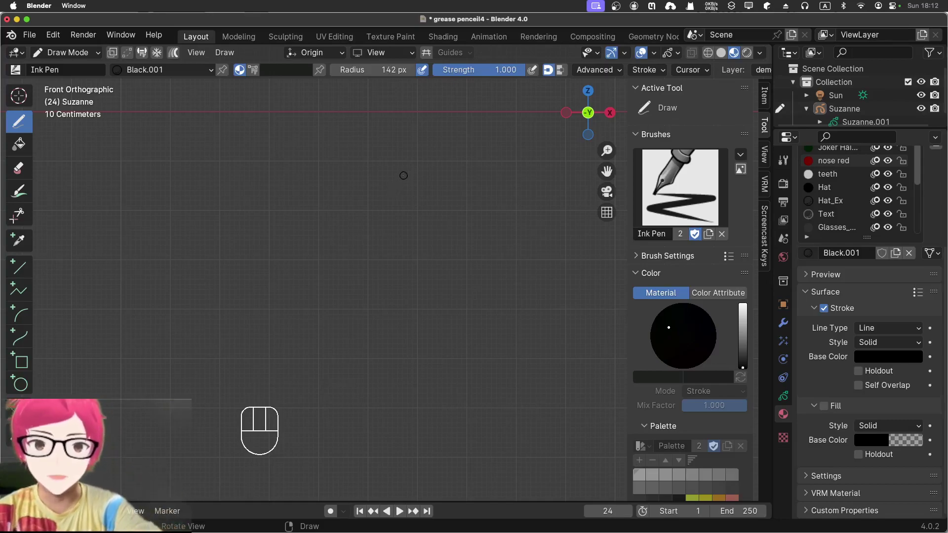
Draw a long horizontal stroke across the upper canvas and handwrite a 0 above its start
{"action": "left_click_drag", "start_coordinate": [80, 191], "coordinate": [576, 171]}
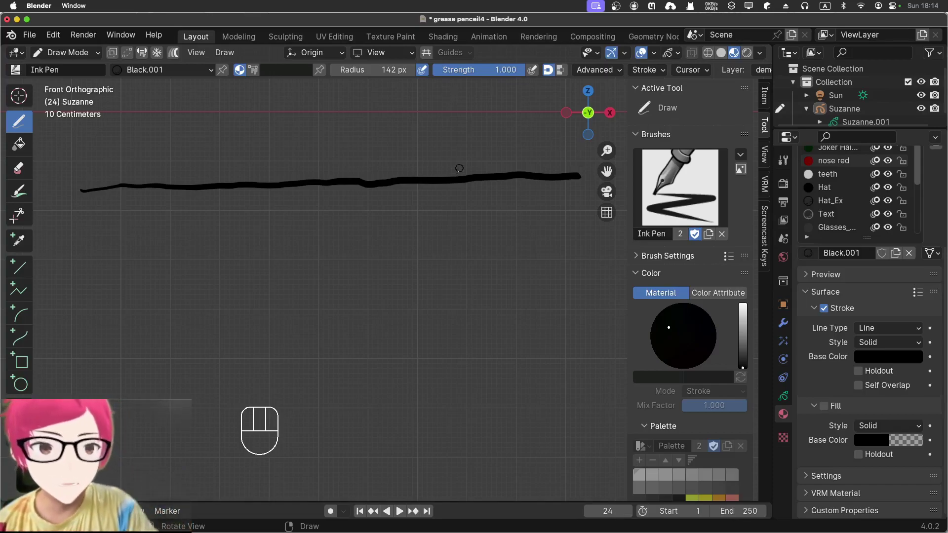
{"action": "left_click_drag", "start_coordinate": [81, 147], "coordinate": [85, 151]}
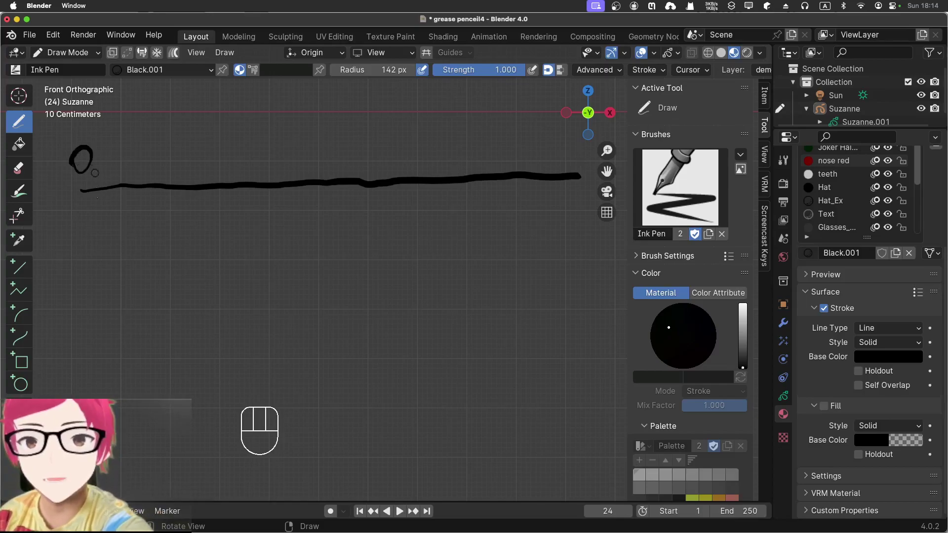
Set the Ink Pen brush's Active Smooth to 0.5
{"action": "left_click", "coordinate": [603, 69]}
{"action": "left_click_drag", "start_coordinate": [607, 111], "coordinate": [636, 118]}
{"action": "double_click", "coordinate": [630, 115]}
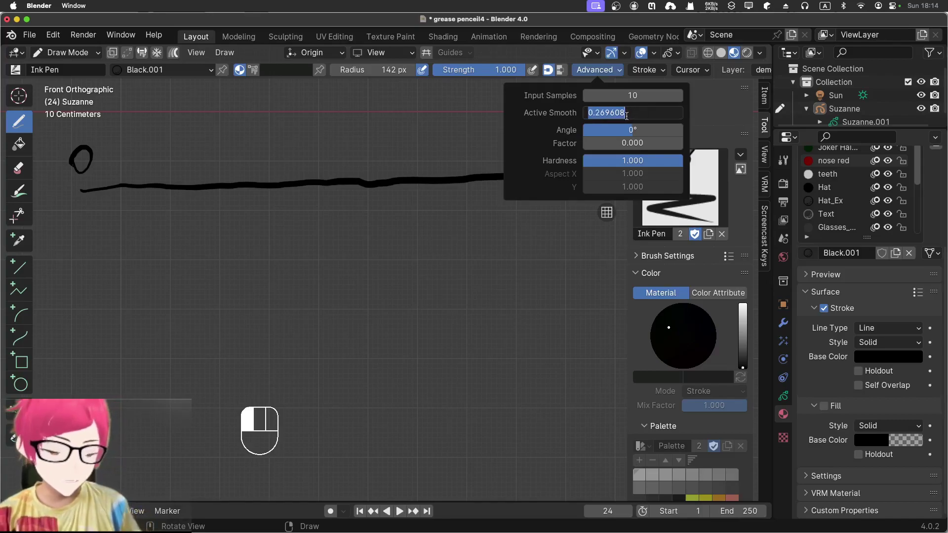
{"action": "type", "text": "0.5"}
{"action": "key", "text": "Return"}
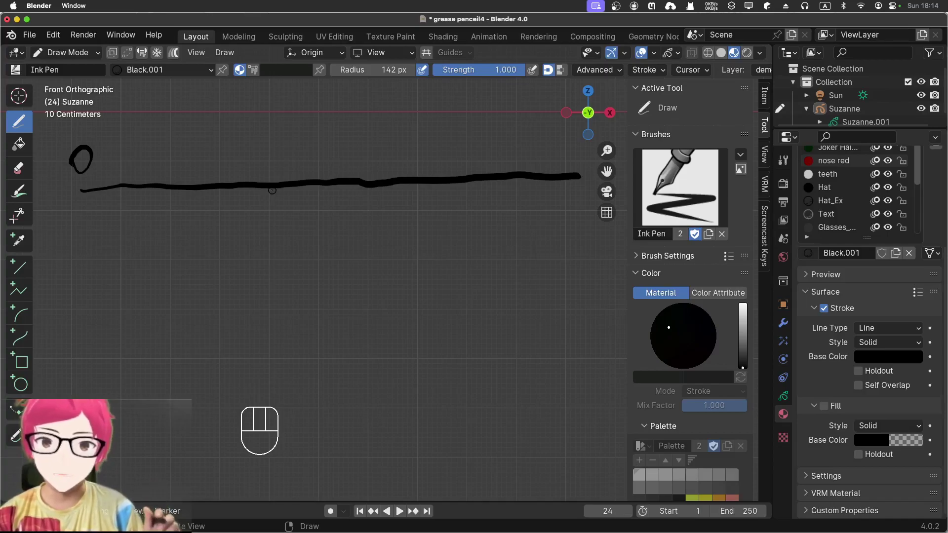
Handwrite 0.5 below the first line and draw a second long, slightly rising stroke under it
{"action": "mouse_move", "coordinate": [61, 244]}
{"action": "left_mouse_down"}
{"action": "mouse_move", "coordinate": [84, 265]}
{"action": "mouse_move", "coordinate": [107, 234]}
{"action": "left_mouse_up"}
{"action": "left_click", "coordinate": [76, 261]}
{"action": "left_click_drag", "start_coordinate": [77, 305], "coordinate": [610, 252]}
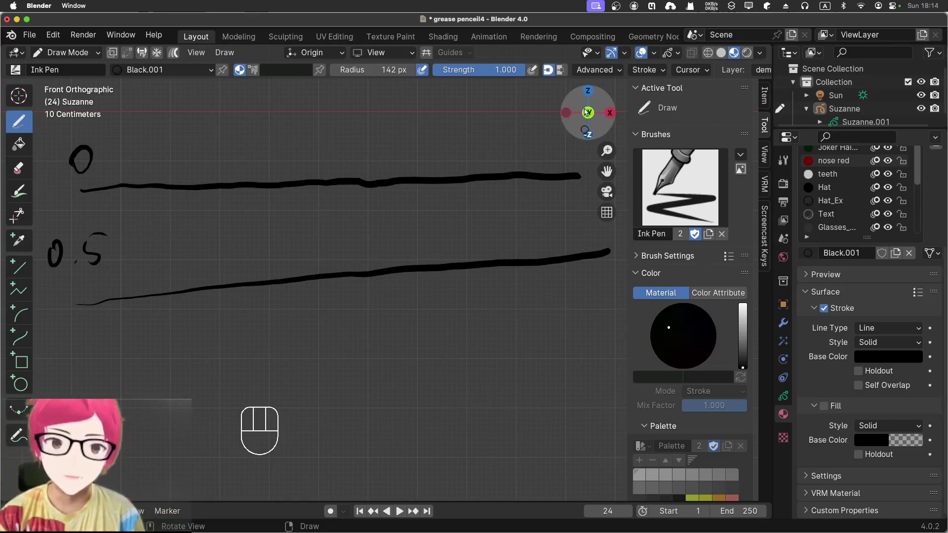
Raise Active Smooth to 1.000, handwrite a 1 below the second line and draw a third long rising stroke
{"action": "left_click", "coordinate": [581, 70]}
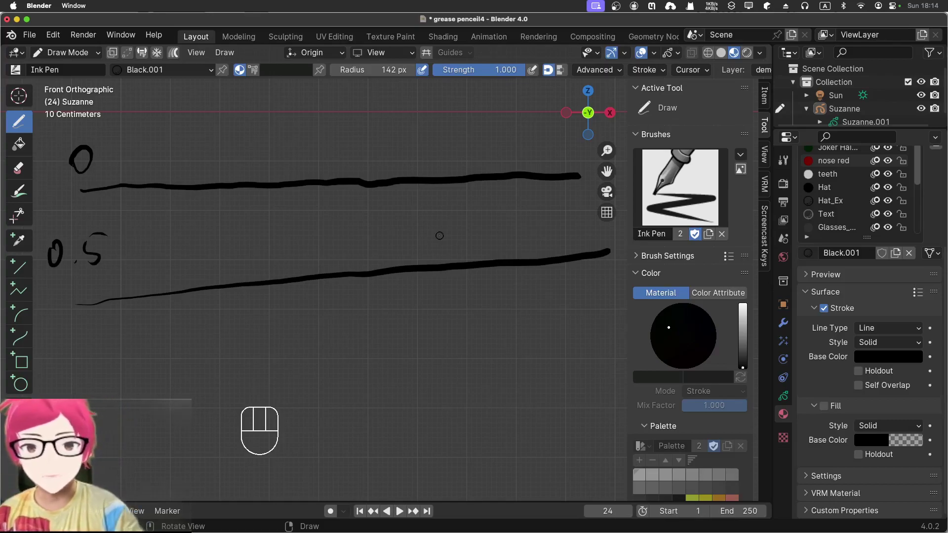
{"action": "left_click_drag", "start_coordinate": [75, 334], "coordinate": [75, 370]}
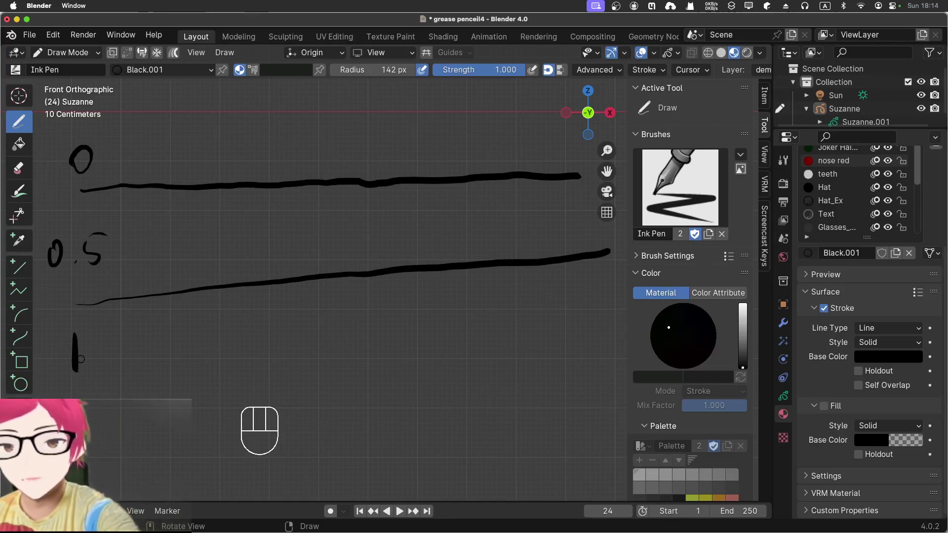
{"action": "left_click_drag", "start_coordinate": [89, 410], "coordinate": [616, 305]}
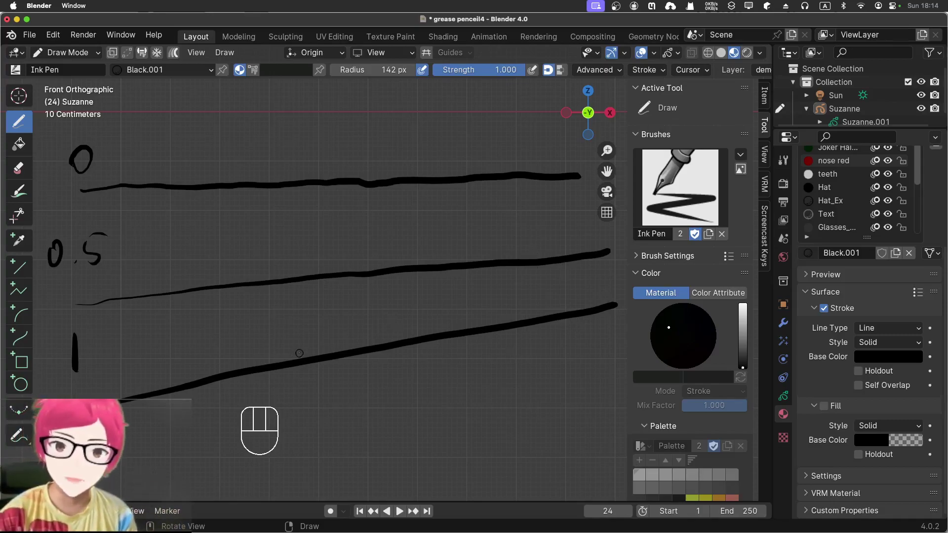
Sketch the crown of a head with a spiky hair fringe beneath the labelled test lines
{"action": "scroll", "coordinate": [300, 351], "scroll_direction": "down", "scroll_amount": 2}
{"action": "mouse_move", "coordinate": [321, 381]}
{"action": "middle_mouse_down", "text": "shift"}
{"action": "mouse_move", "coordinate": [346, 397]}
{"action": "mouse_move", "coordinate": [363, 318]}
{"action": "mouse_move", "coordinate": [352, 308]}
{"action": "middle_mouse_up", "text": "shift"}
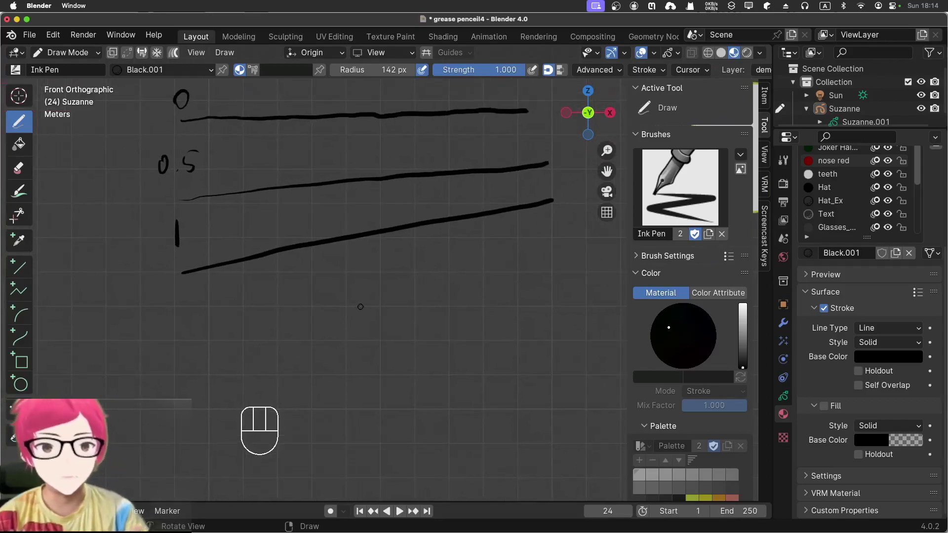
{"action": "mouse_move", "coordinate": [372, 268]}
{"action": "left_mouse_down"}
{"action": "mouse_move", "coordinate": [374, 312]}
{"action": "mouse_move", "coordinate": [386, 277]}
{"action": "mouse_move", "coordinate": [413, 269]}
{"action": "mouse_move", "coordinate": [415, 314]}
{"action": "left_mouse_up"}
{"action": "mouse_move", "coordinate": [360, 254]}
{"action": "left_mouse_down"}
{"action": "mouse_move", "coordinate": [336, 316]}
{"action": "mouse_move", "coordinate": [370, 256]}
{"action": "mouse_move", "coordinate": [337, 319]}
{"action": "mouse_move", "coordinate": [398, 208]}
{"action": "left_mouse_up"}
{"action": "mouse_move", "coordinate": [377, 226]}
{"action": "left_mouse_down"}
{"action": "mouse_move", "coordinate": [435, 212]}
{"action": "mouse_move", "coordinate": [459, 228]}
{"action": "left_mouse_up"}
{"action": "mouse_move", "coordinate": [415, 267]}
{"action": "left_mouse_down"}
{"action": "mouse_move", "coordinate": [437, 269]}
{"action": "mouse_move", "coordinate": [453, 295]}
{"action": "left_mouse_up"}
{"action": "mouse_move", "coordinate": [446, 259]}
{"action": "left_mouse_down"}
{"action": "mouse_move", "coordinate": [453, 299]}
{"action": "mouse_move", "coordinate": [467, 291]}
{"action": "left_mouse_up"}
{"action": "mouse_move", "coordinate": [462, 244]}
{"action": "left_mouse_down"}
{"action": "mouse_move", "coordinate": [469, 296]}
{"action": "mouse_move", "coordinate": [488, 297]}
{"action": "left_mouse_up"}
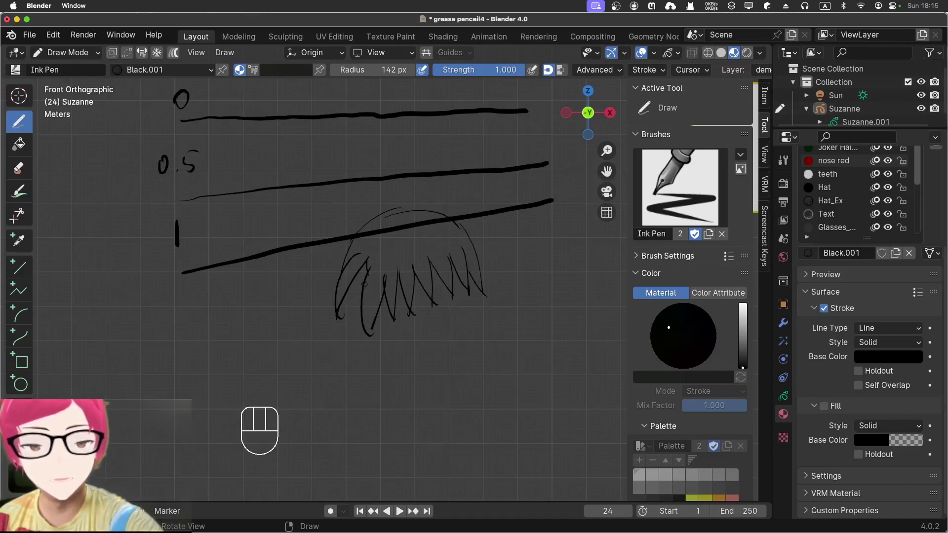
Sketch the jaw outline and curved face guidelines below the fringe
{"action": "mouse_move", "coordinate": [374, 325]}
{"action": "left_mouse_down"}
{"action": "mouse_move", "coordinate": [390, 351]}
{"action": "mouse_move", "coordinate": [430, 375]}
{"action": "mouse_move", "coordinate": [455, 372]}
{"action": "mouse_move", "coordinate": [478, 352]}
{"action": "mouse_move", "coordinate": [477, 332]}
{"action": "left_mouse_up"}
{"action": "left_click_drag", "start_coordinate": [473, 299], "coordinate": [466, 366]}
{"action": "left_click_drag", "start_coordinate": [388, 348], "coordinate": [412, 368]}
{"action": "mouse_move", "coordinate": [375, 327]}
{"action": "left_mouse_down"}
{"action": "mouse_move", "coordinate": [385, 347]}
{"action": "mouse_move", "coordinate": [434, 339]}
{"action": "mouse_move", "coordinate": [477, 308]}
{"action": "left_mouse_up"}
{"action": "left_click_drag", "start_coordinate": [418, 344], "coordinate": [468, 385]}
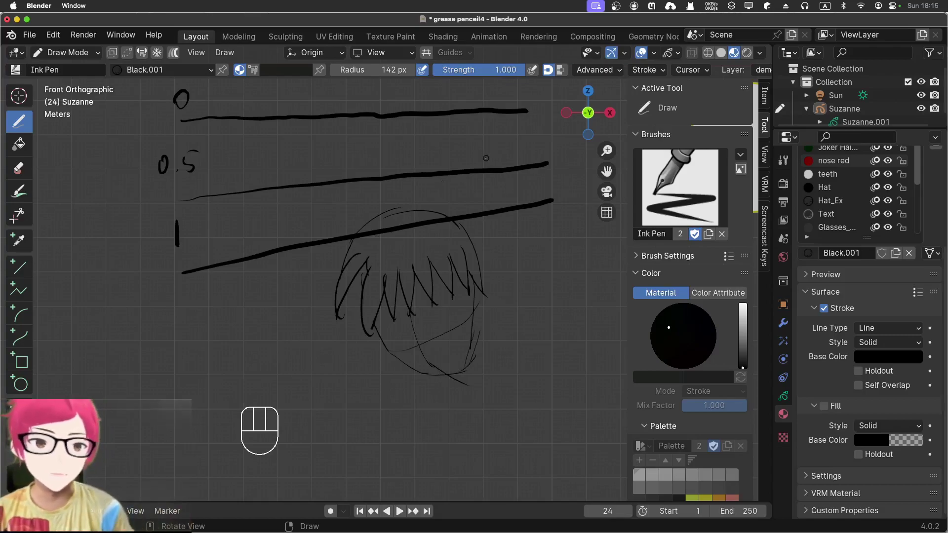
{"action": "left_click", "coordinate": [823, 407]}
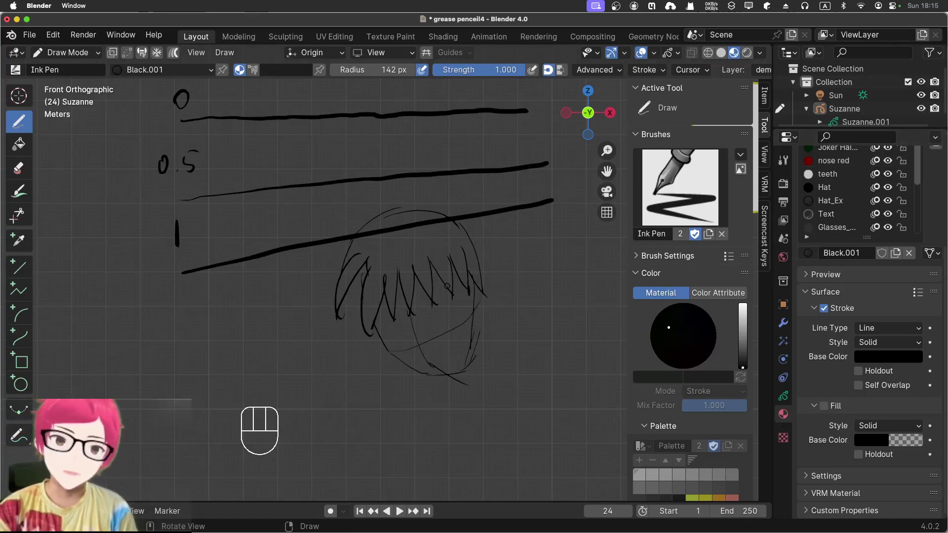
Undo all strokes of the head sketch, keeping the three labelled test lines
{"action": "key", "text": "super+z"}
{"action": "key", "text": "super+z"}
{"action": "key", "text": "super+z"}
{"action": "key", "text": "super+z"}
{"action": "key", "text": "super+z"}
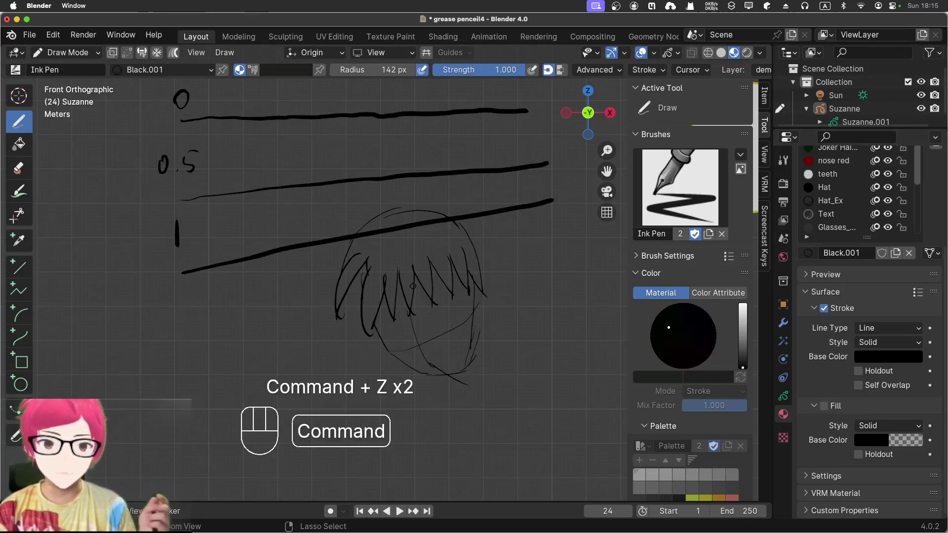
{"action": "key", "text": "super+z"}
{"action": "key", "text": "super+z"}
{"action": "key", "text": "super+z"}
{"action": "key", "text": "super+z"}
{"action": "key", "text": "super+z"}
{"action": "key", "text": "super+z"}
{"action": "key", "text": "super+z"}
{"action": "key", "text": "super+z"}
{"action": "key", "text": "super+z"}
{"action": "key", "text": "super+z"}
{"action": "key", "text": "super+z"}
{"action": "key", "text": "super+z"}
{"action": "key", "text": "super+z"}
{"action": "key", "text": "super+z"}
{"action": "key", "text": "super+z"}
{"action": "key", "text": "super+z"}
{"action": "key", "text": "super+z"}
{"action": "key", "text": "super+z"}
{"action": "key", "text": "super+z"}
{"action": "key", "text": "super+z"}
{"action": "key", "text": "super+z"}
{"action": "key", "text": "super+z"}
{"action": "key", "text": "super+z"}
{"action": "key", "text": "super+z"}
{"action": "key", "text": "super+z"}
{"action": "key", "text": "super+z"}
{"action": "key", "text": "super+z"}
{"action": "key", "text": "super+z"}
{"action": "key", "text": "super+z"}
{"action": "key", "text": "super+z"}
{"action": "key", "text": "super+z"}
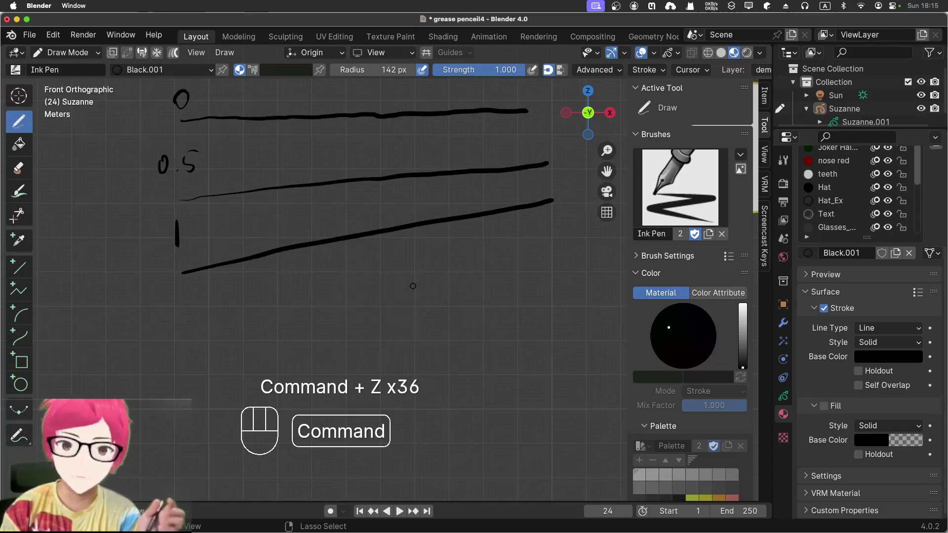
Draw two curved strokes beneath the test lines, redrawing the second so it crosses the first near its lower end
{"action": "left_click_drag", "start_coordinate": [411, 242], "coordinate": [386, 354]}
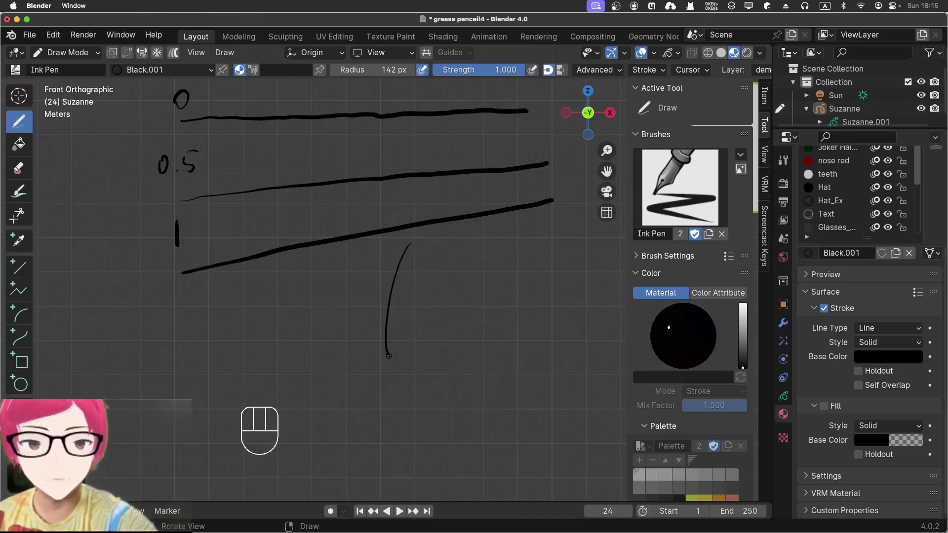
{"action": "left_click_drag", "start_coordinate": [440, 247], "coordinate": [392, 354]}
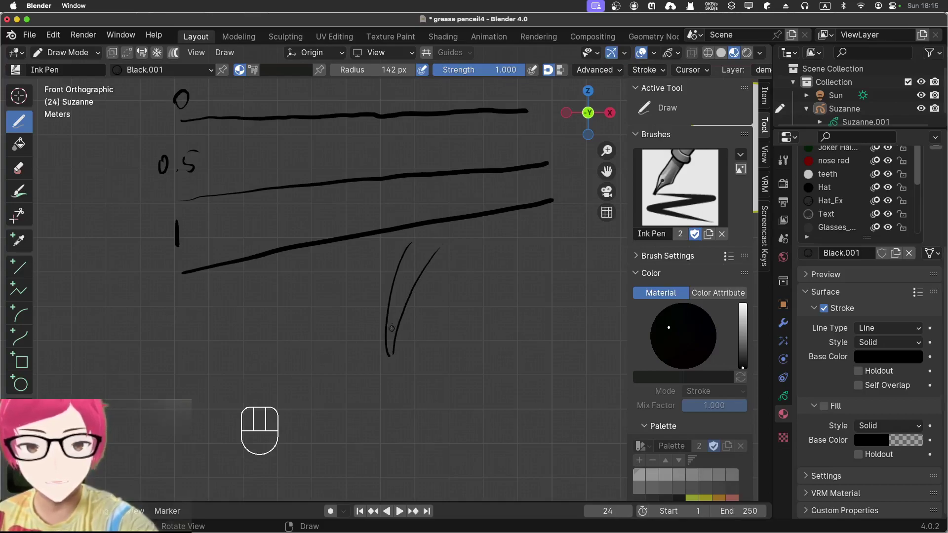
{"action": "key", "text": "super+z"}
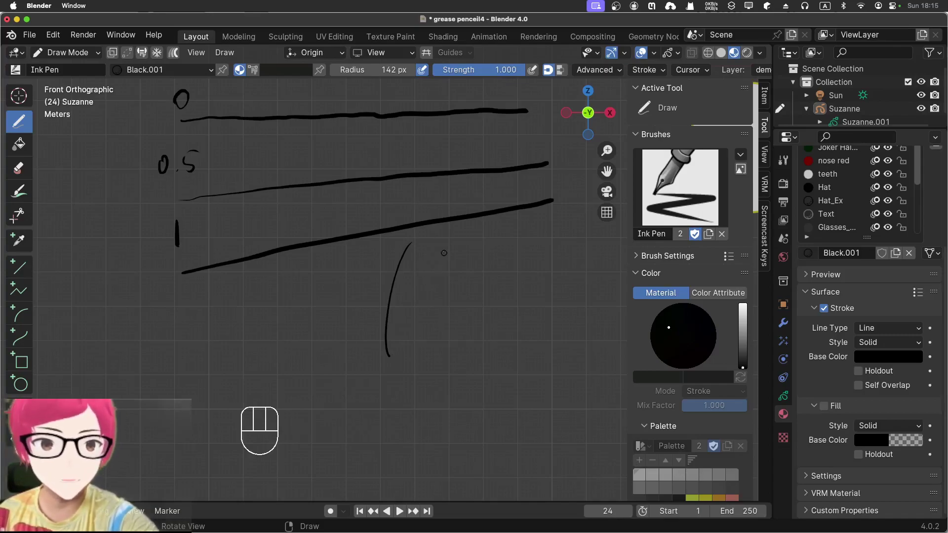
{"action": "mouse_move", "coordinate": [445, 249]}
{"action": "left_mouse_down"}
{"action": "mouse_move", "coordinate": [393, 323]}
{"action": "mouse_move", "coordinate": [373, 384]}
{"action": "left_mouse_up"}
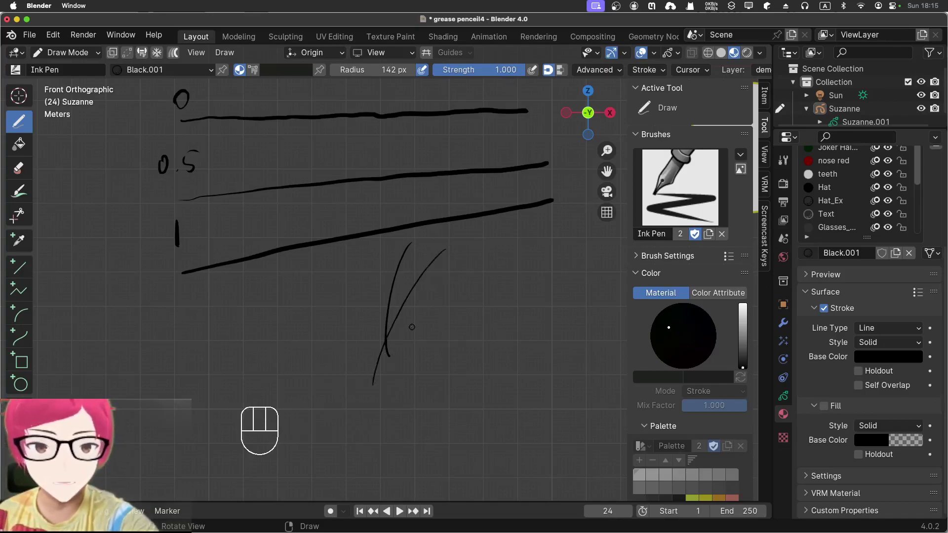
Erase the overshooting ends of the two curves below their crossing with Eraser Hard
{"action": "key", "text": "e"}
{"action": "mouse_move", "coordinate": [393, 354]}
{"action": "left_mouse_down"}
{"action": "mouse_move", "coordinate": [371, 367]}
{"action": "mouse_move", "coordinate": [397, 350]}
{"action": "mouse_move", "coordinate": [386, 360]}
{"action": "left_mouse_up"}
{"action": "left_click", "coordinate": [19, 168]}
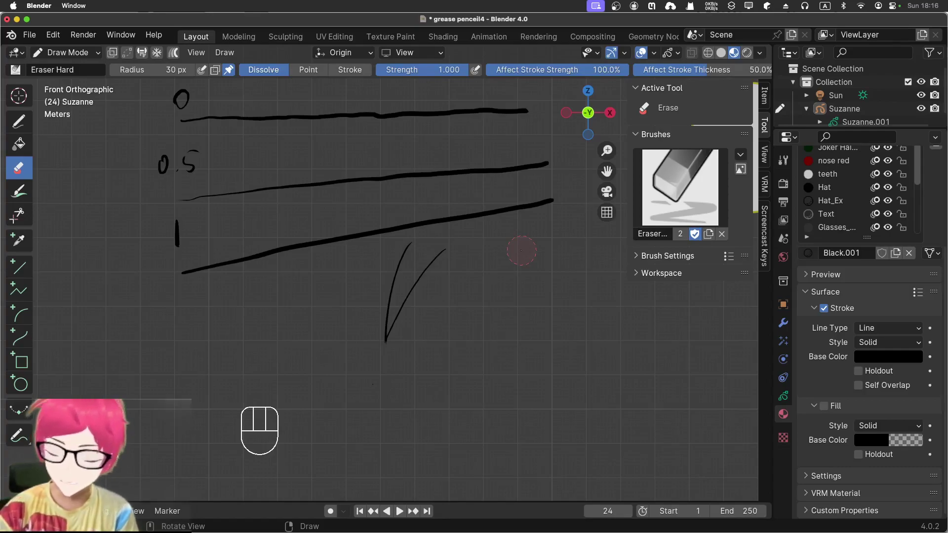
Undo the erasing and both curved strokes, and switch back to the Draw tool
{"action": "key", "text": "super+z"}
{"action": "key", "text": "super+z"}
{"action": "key", "text": "super+z"}
{"action": "key", "text": "super+z"}
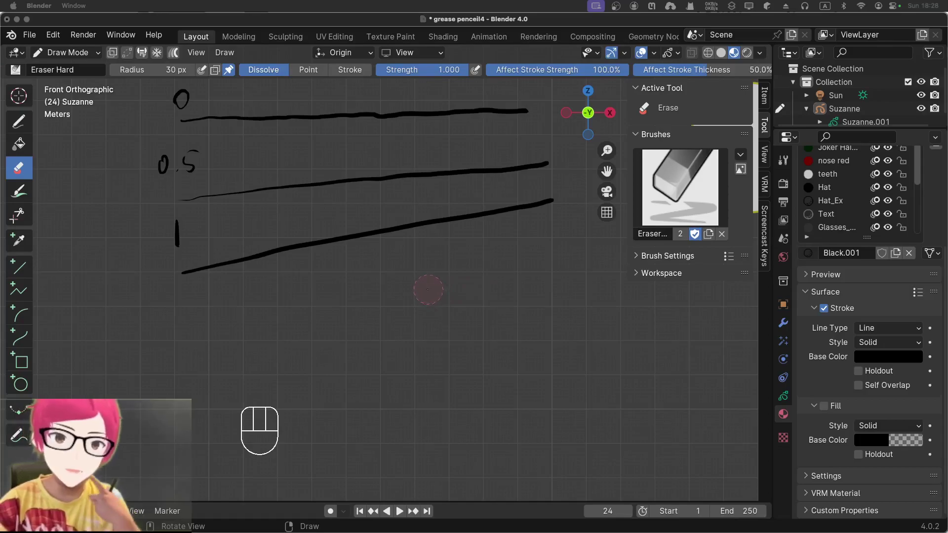
{"action": "left_click", "coordinate": [19, 121]}
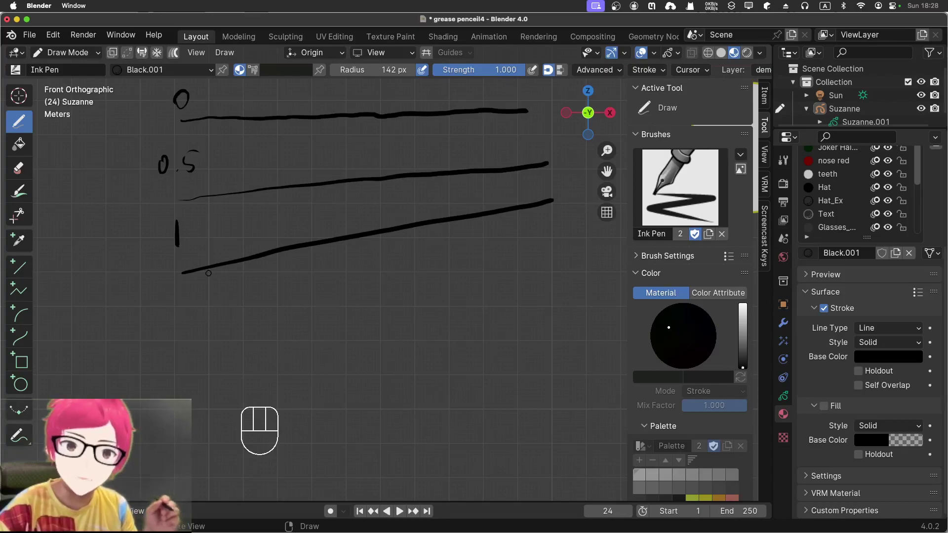
Examine the finished monkey character's outlines and compare them with the three labelled test lines
{"action": "middle_click_drag", "start_coordinate": [495, 335], "coordinate": [211, 330], "text": "shift"}
{"action": "scroll", "coordinate": [407, 300], "scroll_direction": "up", "scroll_amount": 2}
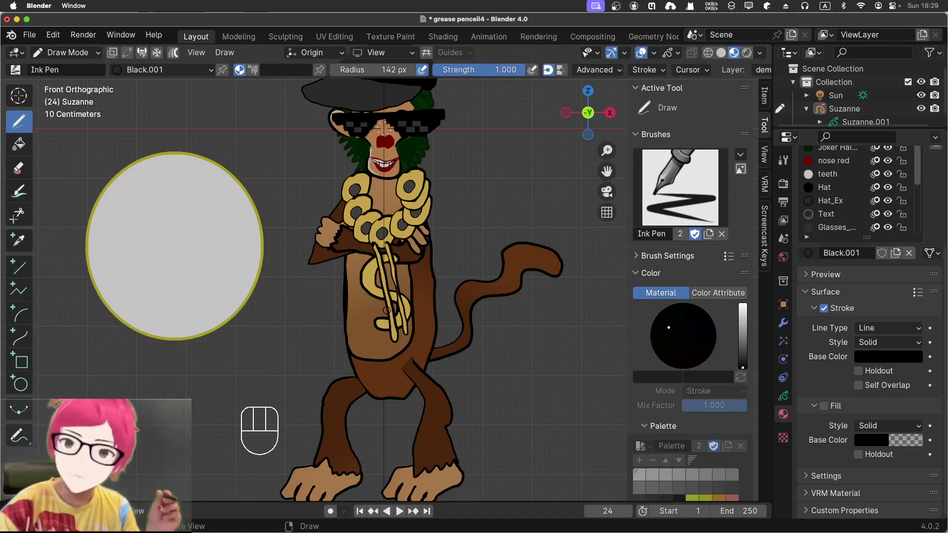
{"action": "key", "text": "shift"}
{"action": "middle_click_drag", "start_coordinate": [177, 353], "coordinate": [581, 282], "text": "shift"}
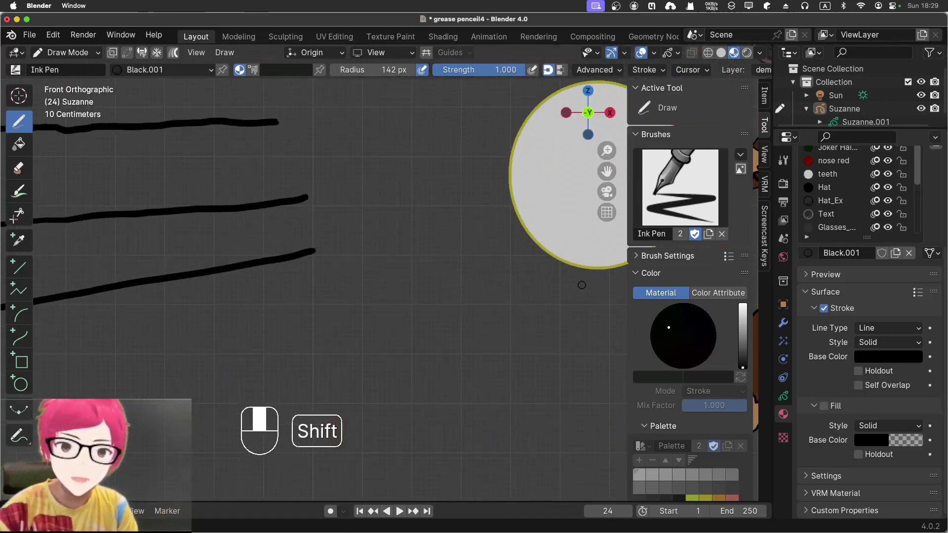
{"action": "scroll", "coordinate": [556, 306], "scroll_direction": "up", "scroll_amount": 4}
{"action": "scroll", "coordinate": [555, 306], "scroll_direction": "down", "scroll_amount": 1}
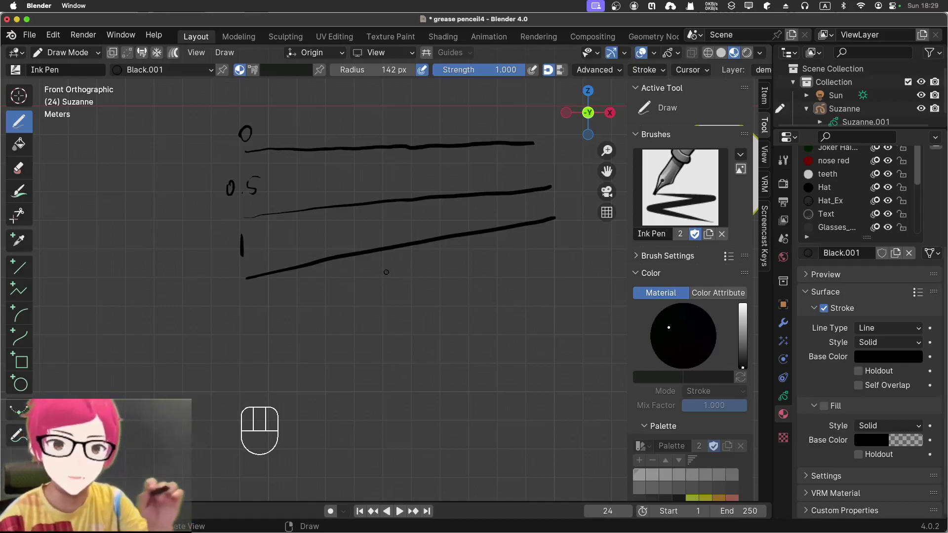
{"action": "left_click", "coordinate": [609, 71]}
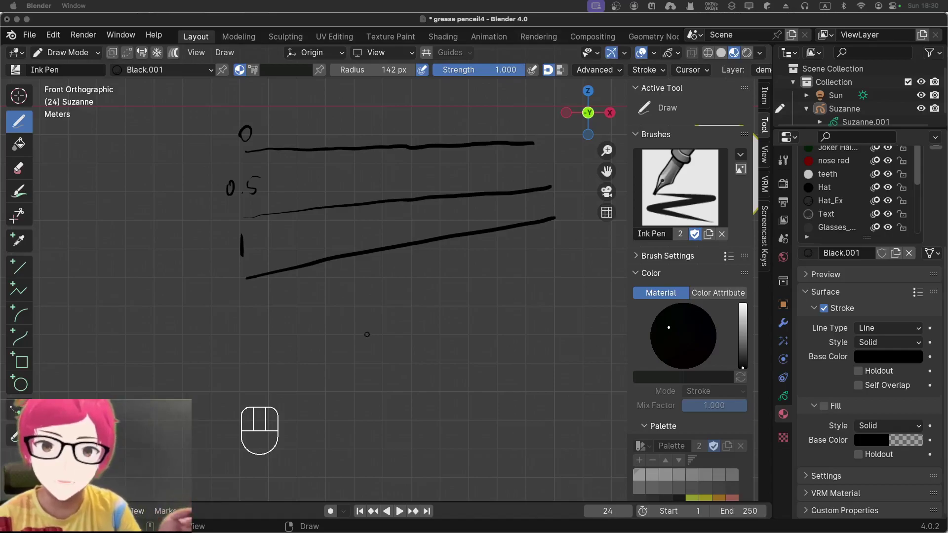
Draw a circle from several curved strokes below the third test line and inspect its line quality up close
{"action": "mouse_move", "coordinate": [425, 274]}
{"action": "left_mouse_down"}
{"action": "mouse_move", "coordinate": [397, 316]}
{"action": "mouse_move", "coordinate": [402, 346]}
{"action": "mouse_move", "coordinate": [475, 310]}
{"action": "mouse_move", "coordinate": [457, 350]}
{"action": "left_mouse_up"}
{"action": "left_click_drag", "start_coordinate": [399, 346], "coordinate": [451, 362]}
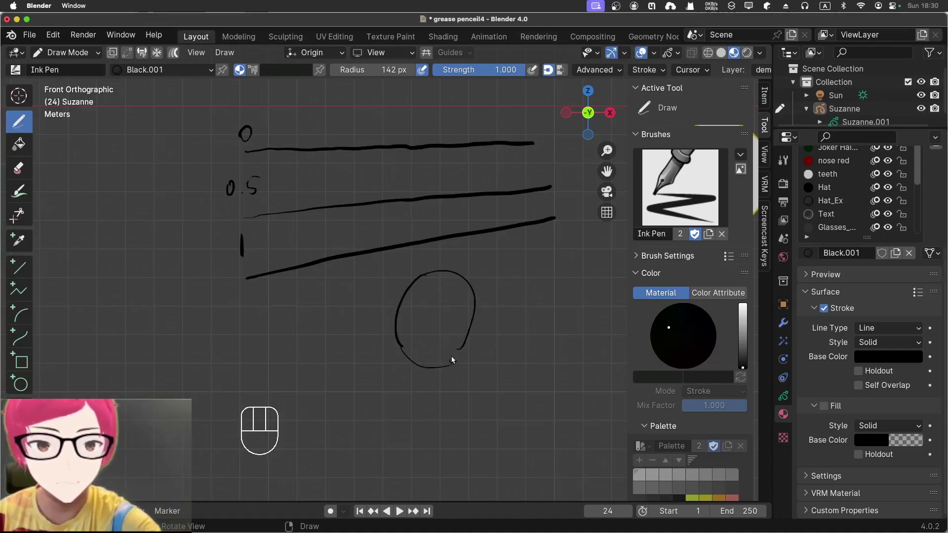
{"action": "scroll", "coordinate": [420, 311], "scroll_direction": "up", "scroll_amount": 6}
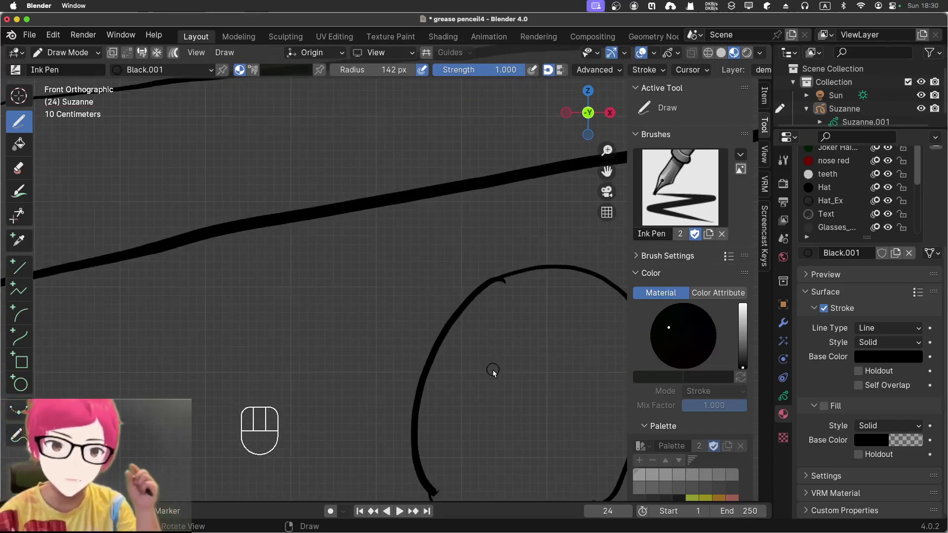
{"action": "scroll", "coordinate": [468, 379], "scroll_direction": "down", "scroll_amount": 6}
{"action": "middle_click_drag", "start_coordinate": [372, 345], "coordinate": [460, 200], "text": "shift"}
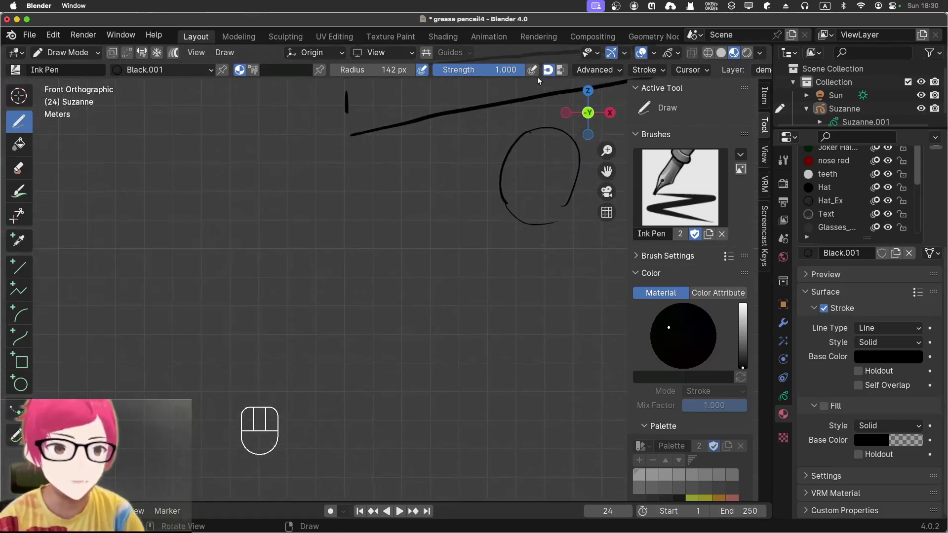
Set the Ink Pen brush's Angle to 30° and raise the angle Factor
{"action": "left_click", "coordinate": [594, 70]}
{"action": "left_click", "coordinate": [631, 129]}
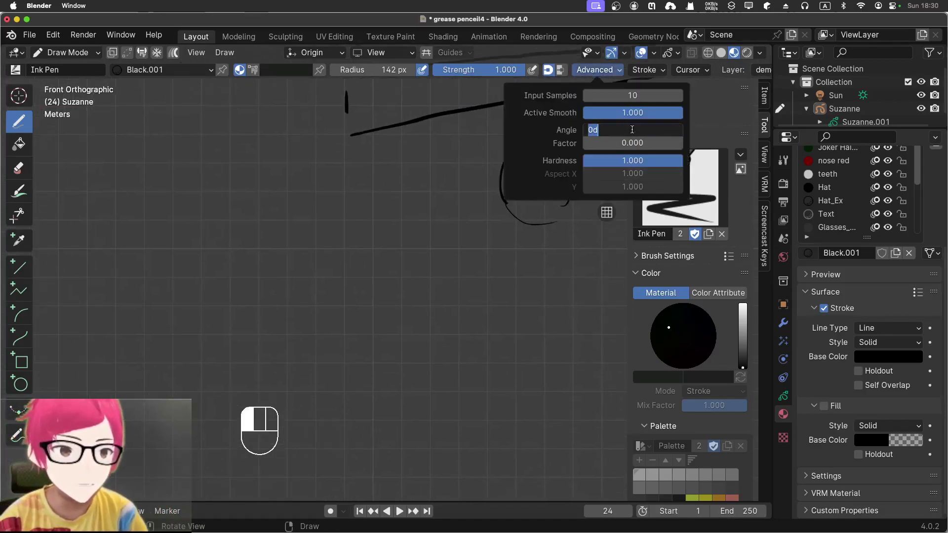
{"action": "type", "text": "30"}
{"action": "key", "text": "Return"}
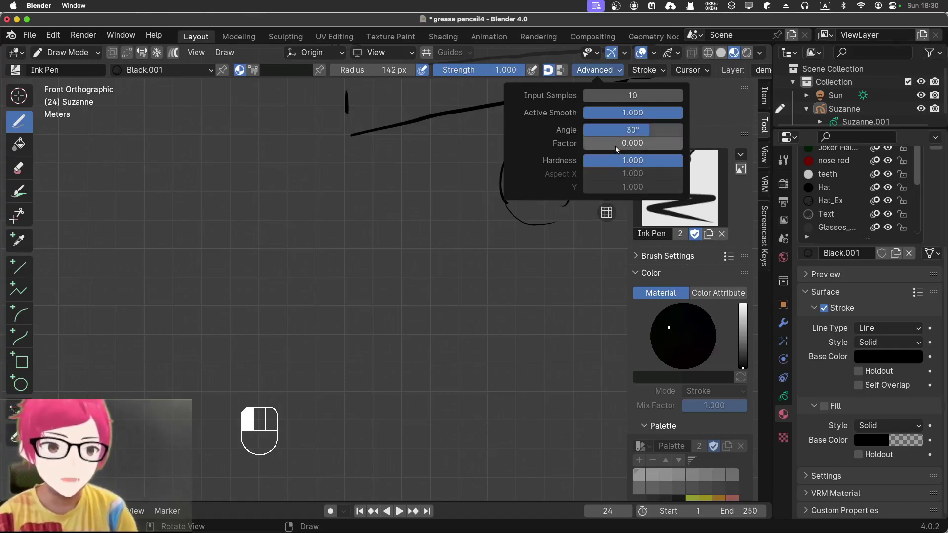
{"action": "left_click_drag", "start_coordinate": [612, 144], "coordinate": [681, 143]}
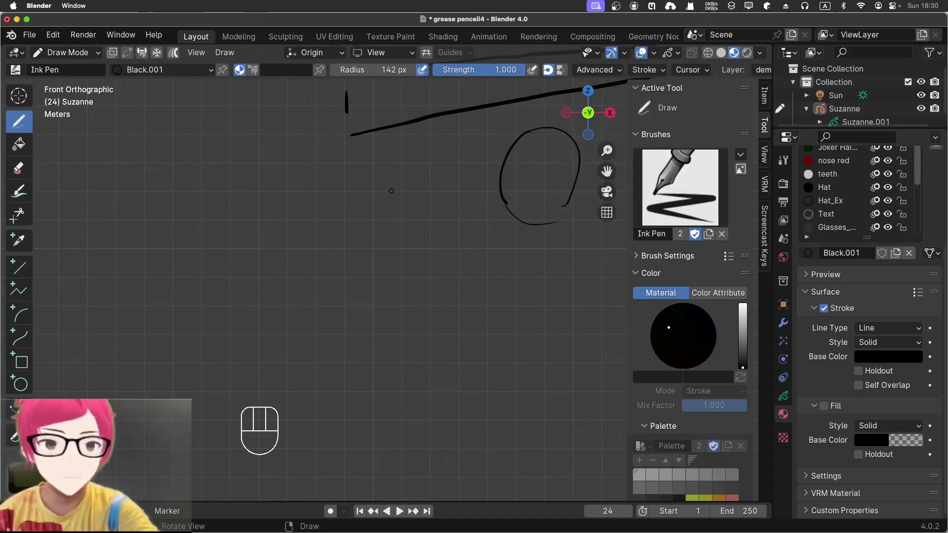
Draw a large rough circle in the empty area and two small circles overlapping its outline
{"action": "mouse_move", "coordinate": [268, 255]}
{"action": "left_mouse_down"}
{"action": "mouse_move", "coordinate": [321, 205]}
{"action": "mouse_move", "coordinate": [412, 229]}
{"action": "mouse_move", "coordinate": [443, 299]}
{"action": "mouse_move", "coordinate": [406, 378]}
{"action": "mouse_move", "coordinate": [296, 378]}
{"action": "mouse_move", "coordinate": [240, 297]}
{"action": "mouse_move", "coordinate": [316, 206]}
{"action": "left_mouse_up"}
{"action": "scroll", "coordinate": [397, 242], "scroll_direction": "up", "scroll_amount": 2}
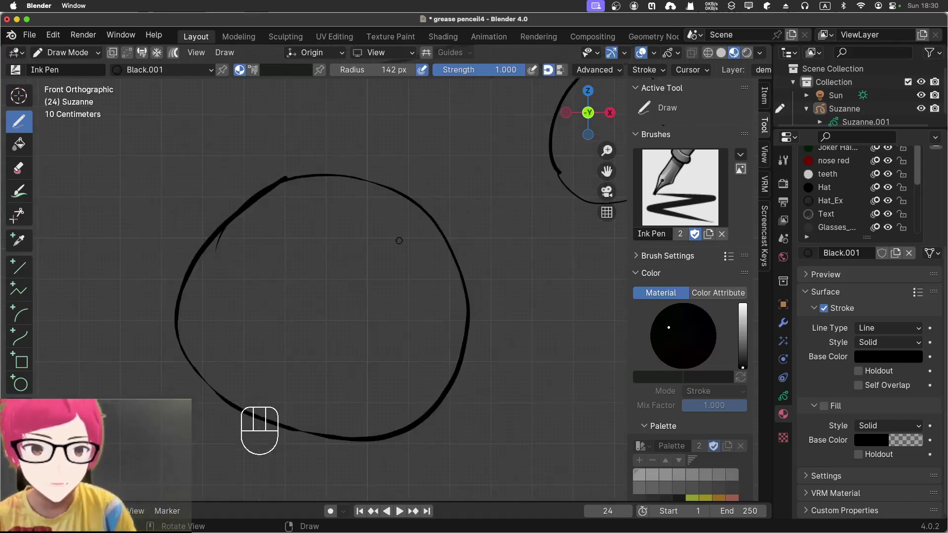
{"action": "mouse_move", "coordinate": [376, 175]}
{"action": "left_mouse_down"}
{"action": "mouse_move", "coordinate": [356, 159]}
{"action": "mouse_move", "coordinate": [373, 214]}
{"action": "mouse_move", "coordinate": [399, 154]}
{"action": "left_mouse_up"}
{"action": "mouse_move", "coordinate": [196, 337]}
{"action": "left_mouse_down"}
{"action": "mouse_move", "coordinate": [181, 375]}
{"action": "mouse_move", "coordinate": [256, 372]}
{"action": "left_mouse_up"}
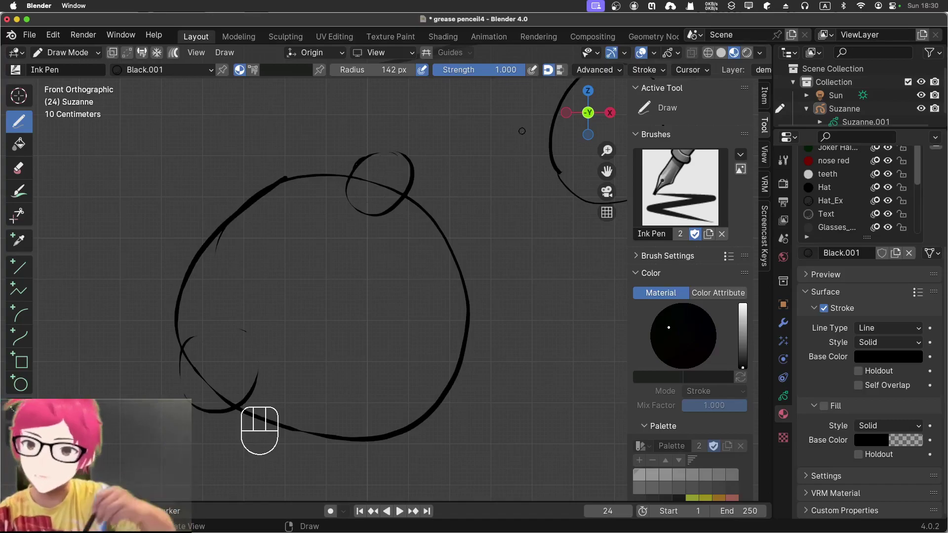
Check the brush's stroke settings and lower the angle Factor to about 0.324
{"action": "left_click", "coordinate": [656, 69]}
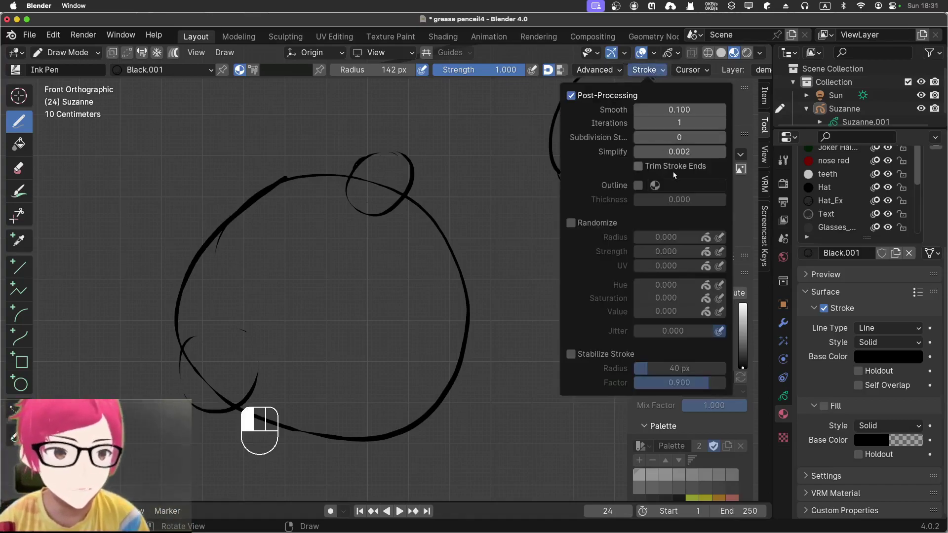
{"action": "mouse_move", "coordinate": [616, 65]}
{"action": "left_click_drag", "start_coordinate": [655, 143], "coordinate": [605, 151]}
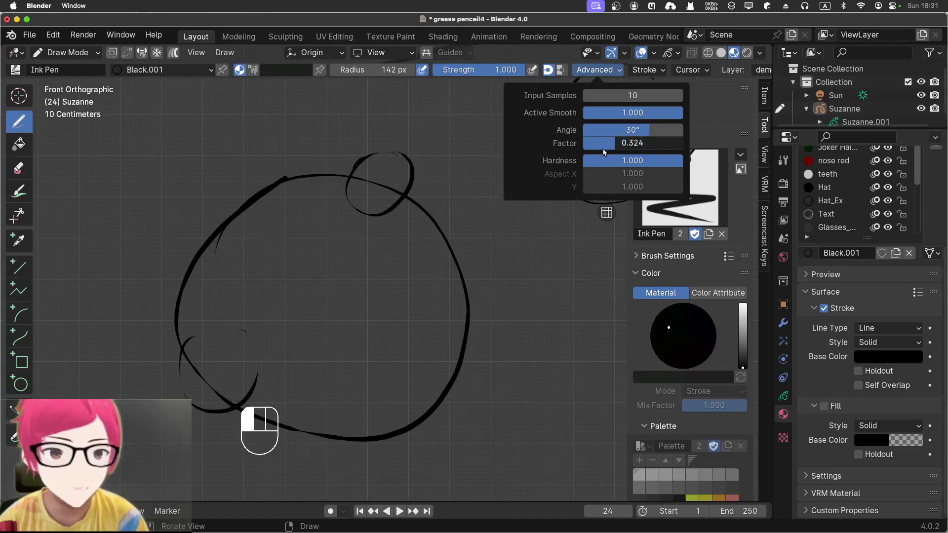
Sketch two round hair buns, the curve of the head between them and both upper head sides in an empty area
{"action": "mouse_move", "coordinate": [342, 248]}
{"action": "middle_mouse_down", "text": "shift"}
{"action": "mouse_move", "coordinate": [365, 264]}
{"action": "mouse_move", "coordinate": [512, 239]}
{"action": "middle_mouse_up", "text": "shift"}
{"action": "scroll", "coordinate": [491, 264], "scroll_direction": "down", "scroll_amount": 2}
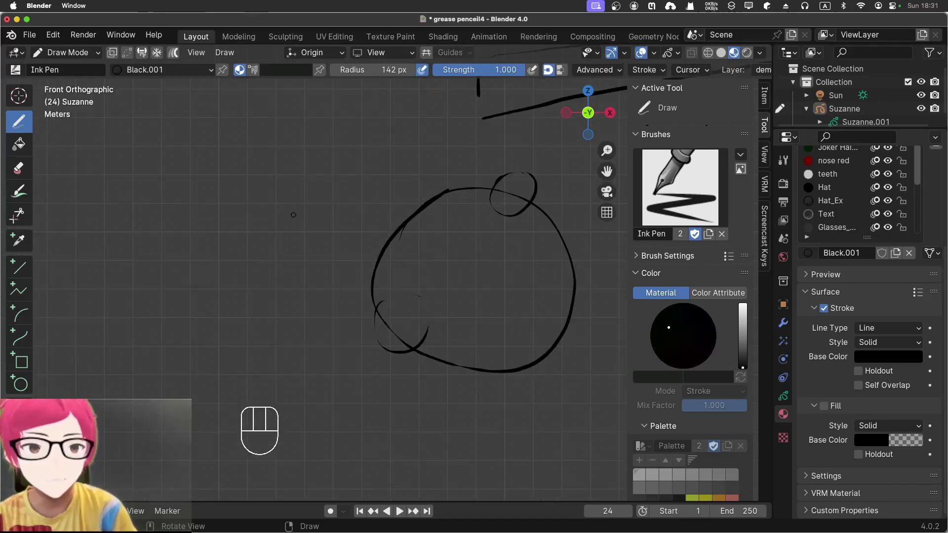
{"action": "mouse_move", "coordinate": [258, 222]}
{"action": "middle_mouse_down", "text": "shift"}
{"action": "mouse_move", "coordinate": [482, 201]}
{"action": "mouse_move", "coordinate": [571, 212]}
{"action": "mouse_move", "coordinate": [565, 224]}
{"action": "middle_mouse_up", "text": "shift"}
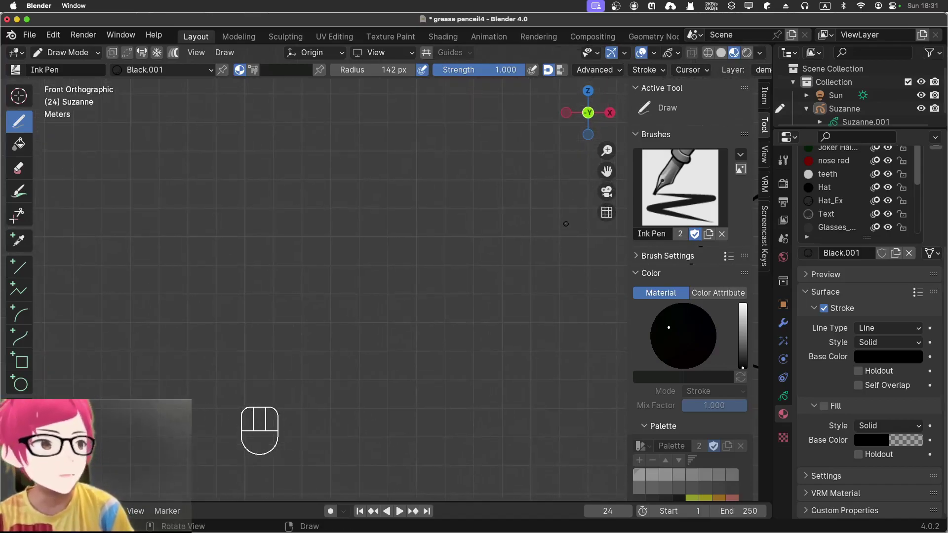
{"action": "mouse_move", "coordinate": [254, 180]}
{"action": "left_mouse_down"}
{"action": "mouse_move", "coordinate": [250, 173]}
{"action": "mouse_move", "coordinate": [254, 225]}
{"action": "mouse_move", "coordinate": [261, 177]}
{"action": "mouse_move", "coordinate": [267, 215]}
{"action": "left_mouse_up"}
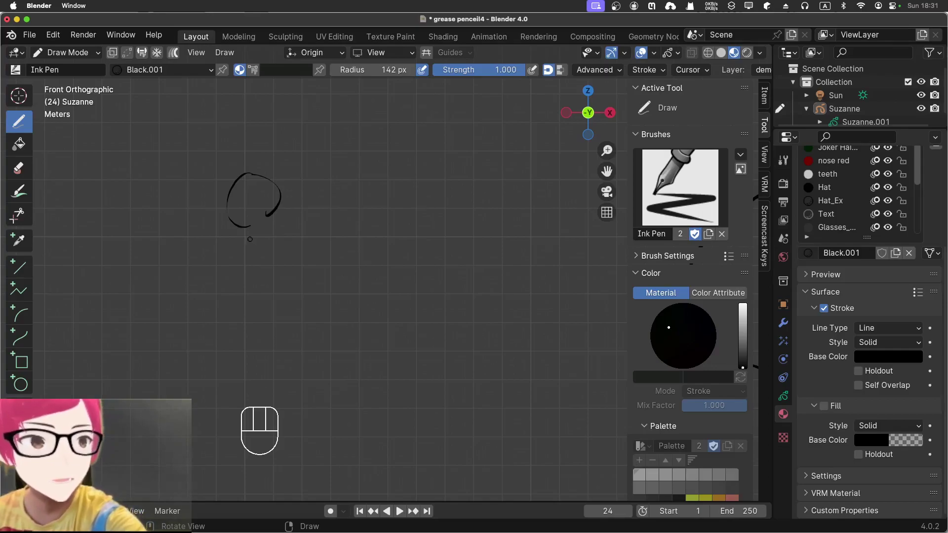
{"action": "left_click_drag", "start_coordinate": [248, 231], "coordinate": [241, 263]}
{"action": "mouse_move", "coordinate": [267, 215]}
{"action": "left_mouse_down"}
{"action": "mouse_move", "coordinate": [324, 199]}
{"action": "mouse_move", "coordinate": [346, 212]}
{"action": "mouse_move", "coordinate": [346, 189]}
{"action": "mouse_move", "coordinate": [348, 227]}
{"action": "left_mouse_up"}
{"action": "mouse_move", "coordinate": [349, 178]}
{"action": "left_mouse_down"}
{"action": "mouse_move", "coordinate": [382, 171]}
{"action": "mouse_move", "coordinate": [375, 215]}
{"action": "mouse_move", "coordinate": [350, 213]}
{"action": "left_mouse_up"}
{"action": "mouse_move", "coordinate": [387, 182]}
{"action": "left_mouse_down"}
{"action": "mouse_move", "coordinate": [389, 195]}
{"action": "mouse_move", "coordinate": [369, 216]}
{"action": "left_mouse_up"}
{"action": "left_click_drag", "start_coordinate": [345, 203], "coordinate": [374, 220]}
{"action": "left_click_drag", "start_coordinate": [237, 196], "coordinate": [238, 205]}
{"action": "mouse_move", "coordinate": [345, 192]}
{"action": "left_mouse_down"}
{"action": "mouse_move", "coordinate": [372, 170]}
{"action": "mouse_move", "coordinate": [380, 261]}
{"action": "left_mouse_up"}
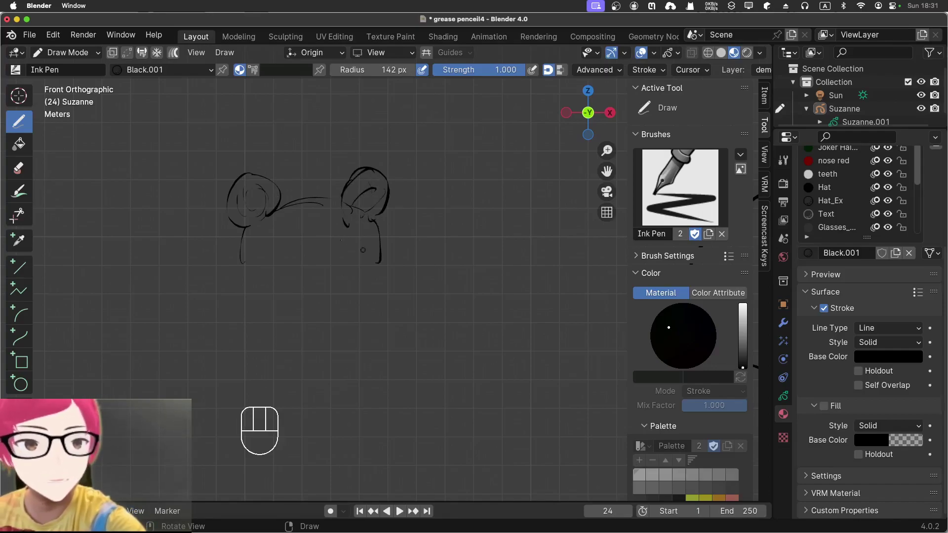
Lower the angle Factor to about 0.172 and draw the first zigzag fringe strokes between the head sides
{"action": "left_click_drag", "start_coordinate": [258, 256], "coordinate": [275, 242]}
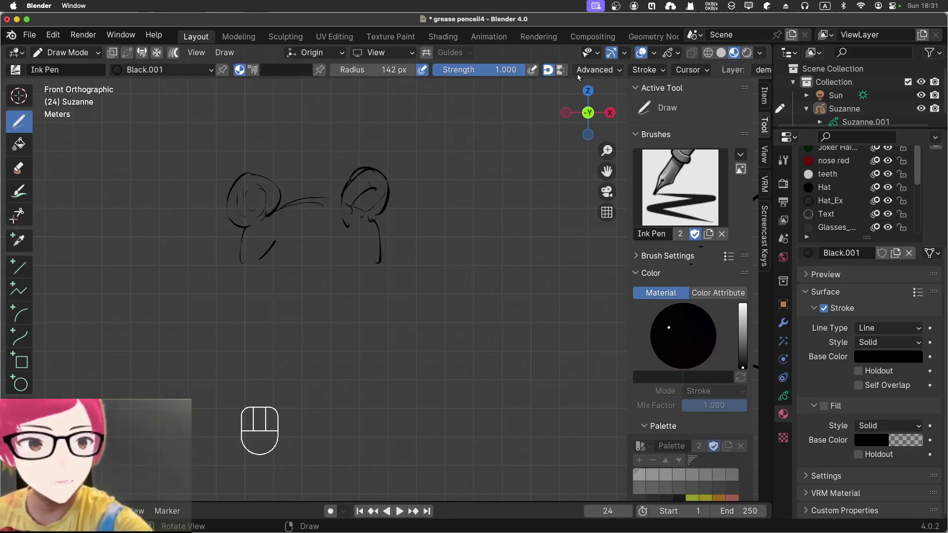
{"action": "left_click", "coordinate": [595, 70]}
{"action": "left_click_drag", "start_coordinate": [604, 149], "coordinate": [595, 158]}
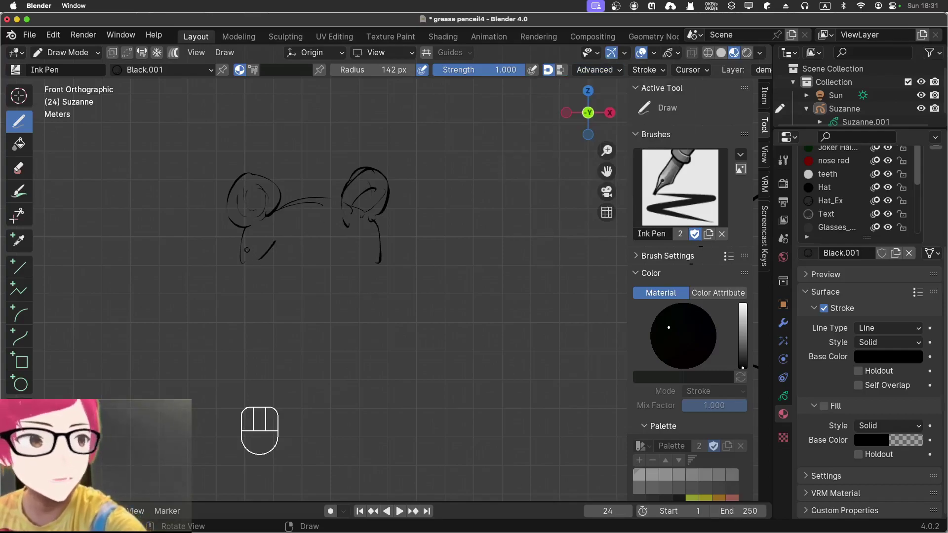
{"action": "mouse_move", "coordinate": [252, 267]}
{"action": "left_mouse_down"}
{"action": "mouse_move", "coordinate": [275, 240]}
{"action": "mouse_move", "coordinate": [291, 270]}
{"action": "mouse_move", "coordinate": [288, 235]}
{"action": "mouse_move", "coordinate": [319, 273]}
{"action": "left_mouse_up"}
{"action": "left_click_drag", "start_coordinate": [329, 232], "coordinate": [326, 273]}
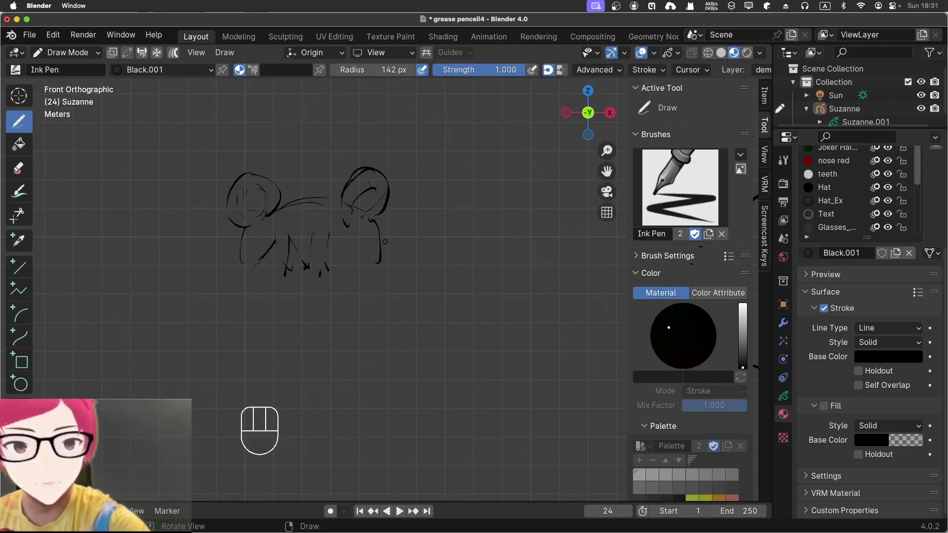
{"action": "scroll", "coordinate": [329, 296], "scroll_direction": "up", "scroll_amount": 5}
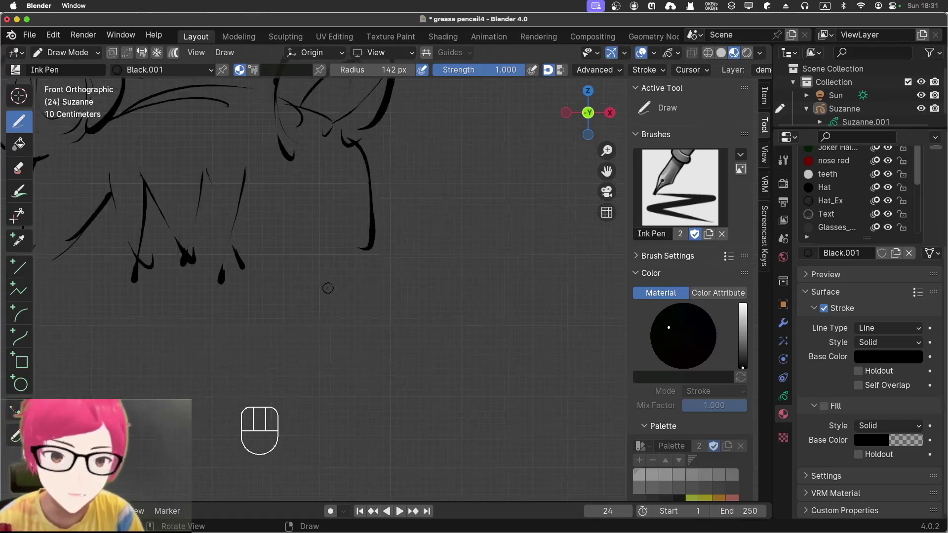
Set the Ink Pen brush's Angle to 90°
{"action": "left_click", "coordinate": [585, 73]}
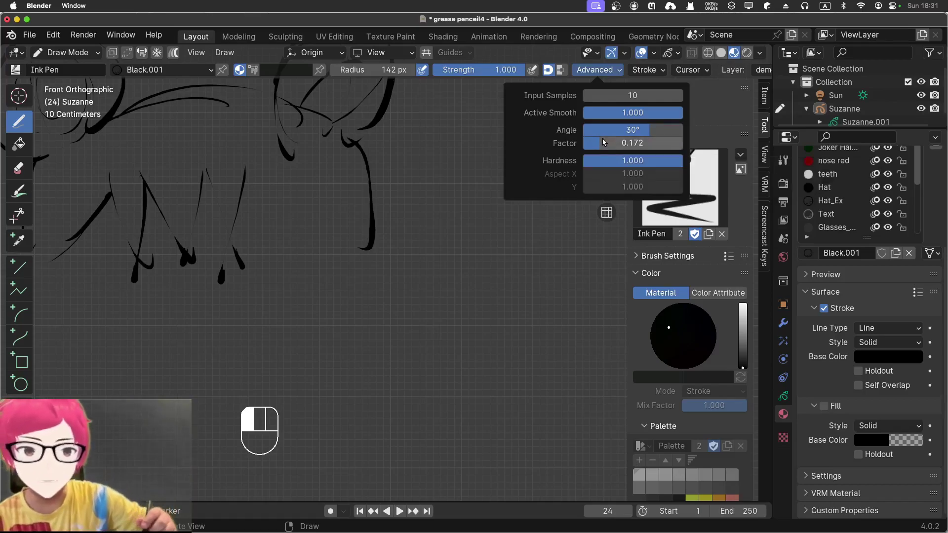
{"action": "left_click", "coordinate": [608, 130]}
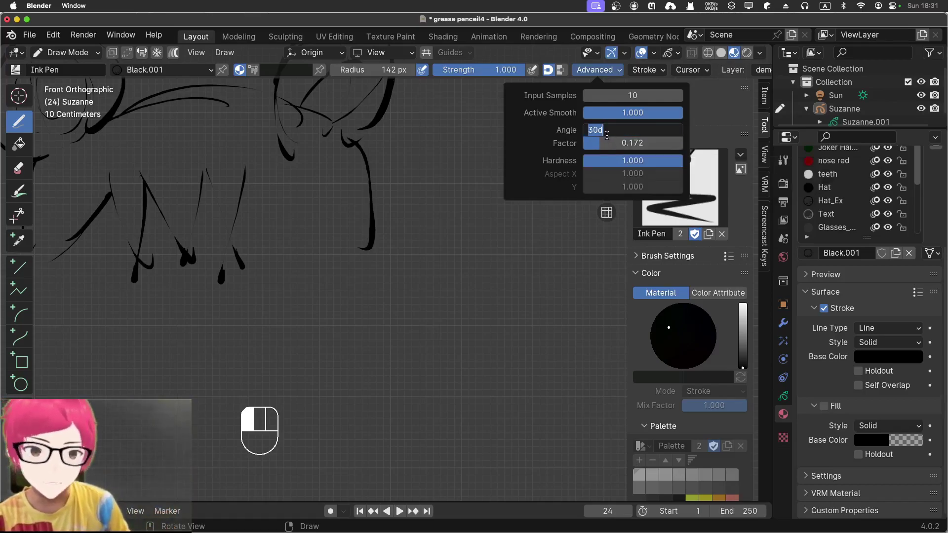
{"action": "type", "text": "90"}
{"action": "left_click", "coordinate": [553, 159]}
Continue the zigzag fringe across to the right head side, fill its middle gap and add a pointed strand at the left temple
{"action": "mouse_move", "coordinate": [383, 217]}
{"action": "middle_mouse_down", "text": "shift"}
{"action": "mouse_move", "coordinate": [529, 222]}
{"action": "mouse_move", "coordinate": [532, 234]}
{"action": "middle_mouse_up", "text": "shift"}
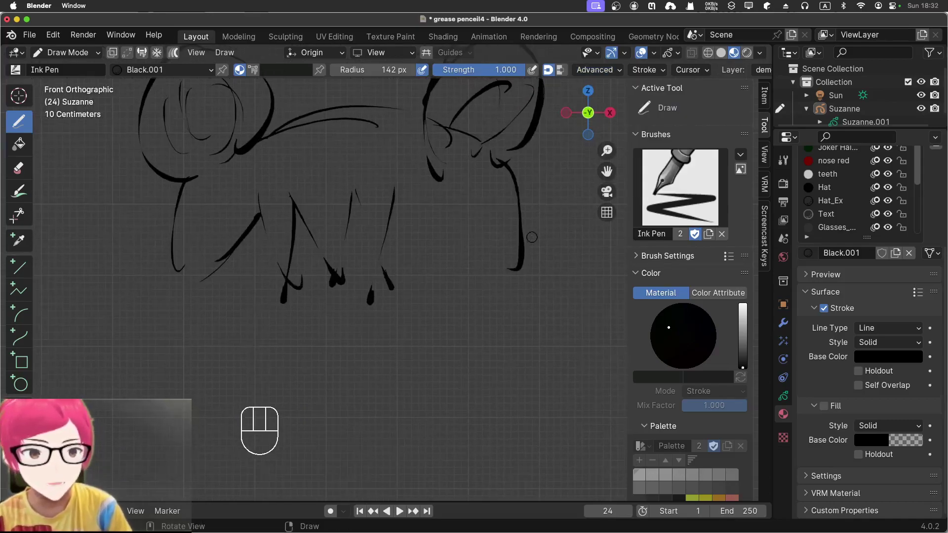
{"action": "left_click_drag", "start_coordinate": [395, 190], "coordinate": [430, 271]}
{"action": "left_click_drag", "start_coordinate": [438, 197], "coordinate": [426, 276]}
{"action": "left_click_drag", "start_coordinate": [441, 207], "coordinate": [468, 271]}
{"action": "left_click_drag", "start_coordinate": [486, 189], "coordinate": [466, 271]}
{"action": "left_click_drag", "start_coordinate": [483, 191], "coordinate": [503, 284]}
{"action": "left_click_drag", "start_coordinate": [516, 228], "coordinate": [503, 277]}
{"action": "left_click_drag", "start_coordinate": [181, 227], "coordinate": [190, 318]}
{"action": "left_click_drag", "start_coordinate": [217, 263], "coordinate": [194, 320]}
{"action": "scroll", "coordinate": [286, 206], "scroll_direction": "down", "scroll_amount": 2}
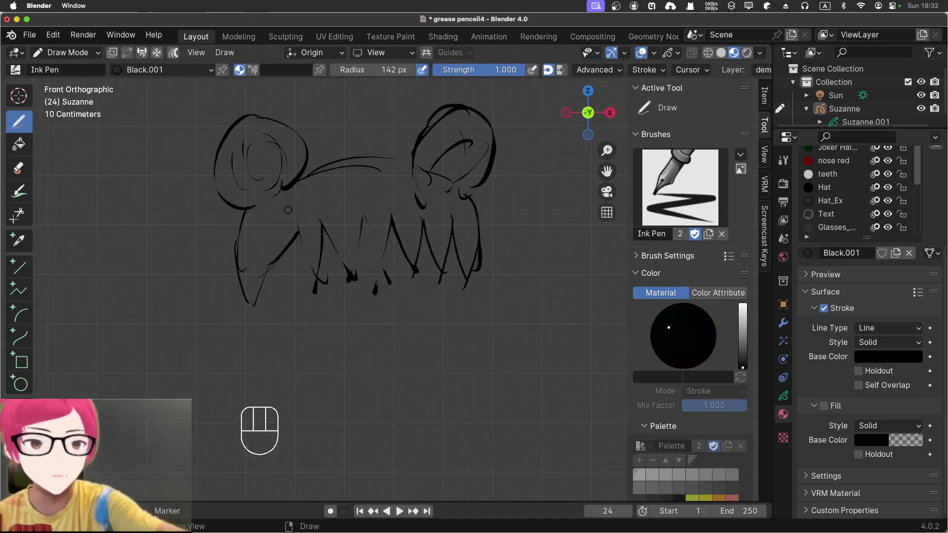
{"action": "mouse_move", "coordinate": [362, 218]}
{"action": "left_mouse_down"}
{"action": "mouse_move", "coordinate": [349, 274]}
{"action": "mouse_move", "coordinate": [399, 281]}
{"action": "left_mouse_up"}
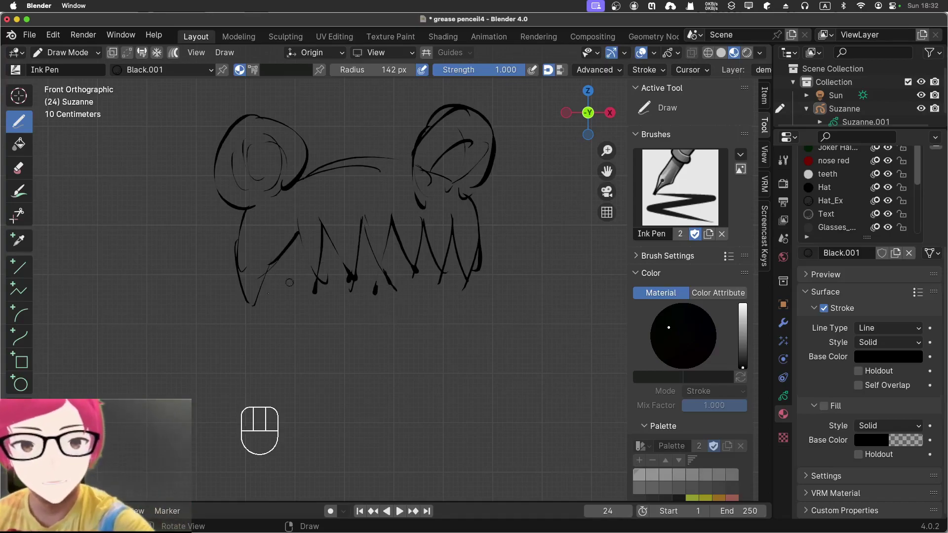
Draw the face outline below the fringe with strokes for both cheeks, the jaw and the chin
{"action": "mouse_move", "coordinate": [254, 297]}
{"action": "left_mouse_down"}
{"action": "mouse_move", "coordinate": [271, 345]}
{"action": "mouse_move", "coordinate": [336, 393]}
{"action": "mouse_move", "coordinate": [401, 402]}
{"action": "mouse_move", "coordinate": [417, 390]}
{"action": "left_mouse_up"}
{"action": "left_click_drag", "start_coordinate": [468, 294], "coordinate": [473, 340]}
{"action": "mouse_move", "coordinate": [417, 396]}
{"action": "left_mouse_down"}
{"action": "mouse_move", "coordinate": [384, 412]}
{"action": "mouse_move", "coordinate": [356, 398]}
{"action": "mouse_move", "coordinate": [404, 402]}
{"action": "left_mouse_up"}
{"action": "mouse_move", "coordinate": [434, 375]}
{"action": "left_mouse_down"}
{"action": "mouse_move", "coordinate": [470, 343]}
{"action": "mouse_move", "coordinate": [481, 351]}
{"action": "left_mouse_up"}
{"action": "left_click_drag", "start_coordinate": [412, 406], "coordinate": [484, 329]}
{"action": "scroll", "coordinate": [505, 309], "scroll_direction": "down", "scroll_amount": 3}
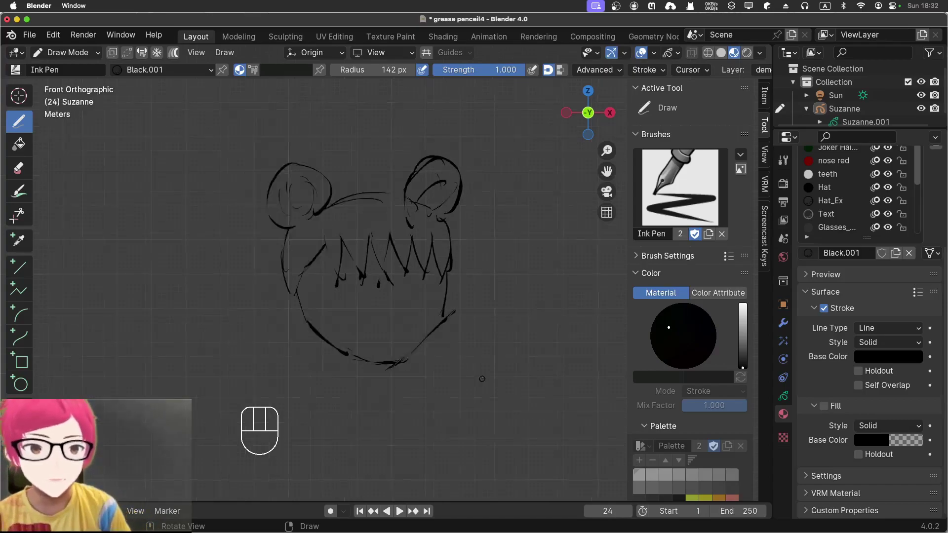
Erase the stray stroke ends below the fringe tips, at the chin and at the right jaw
{"action": "scroll", "coordinate": [489, 335], "scroll_direction": "up", "scroll_amount": 1}
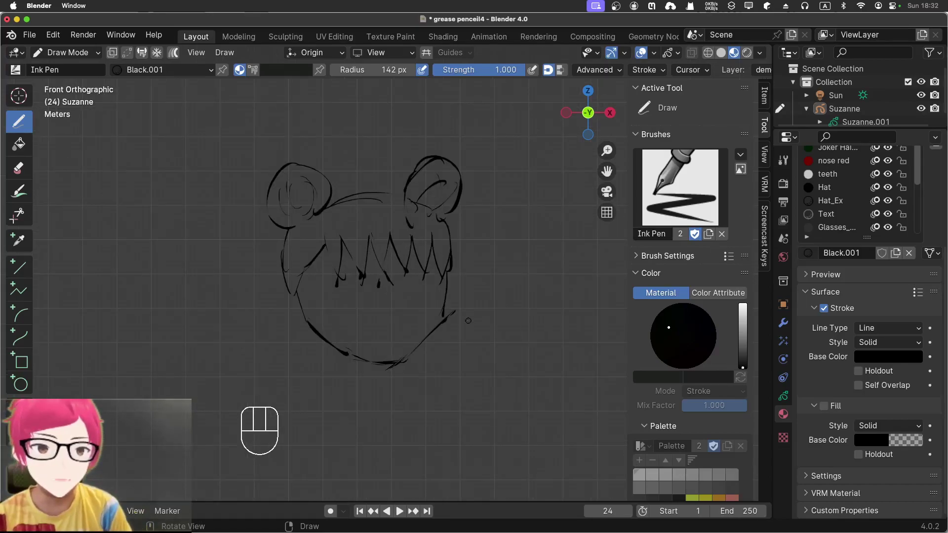
{"action": "scroll", "coordinate": [483, 347], "scroll_direction": "up", "scroll_amount": 2}
{"action": "left_click", "coordinate": [19, 169]}
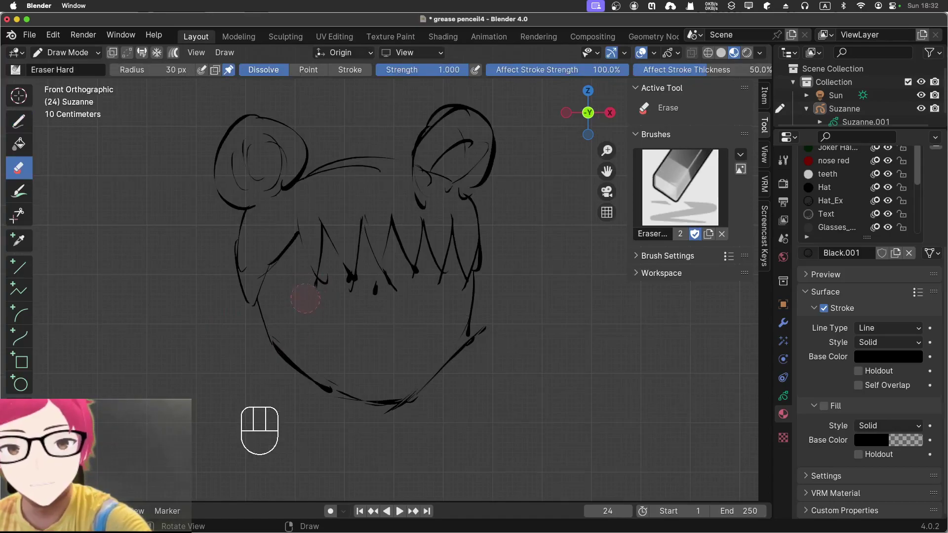
{"action": "mouse_move", "coordinate": [355, 303]}
{"action": "left_mouse_down"}
{"action": "mouse_move", "coordinate": [356, 283]}
{"action": "mouse_move", "coordinate": [436, 278]}
{"action": "left_mouse_up"}
{"action": "left_click_drag", "start_coordinate": [415, 416], "coordinate": [423, 414]}
{"action": "left_click_drag", "start_coordinate": [514, 320], "coordinate": [467, 341]}
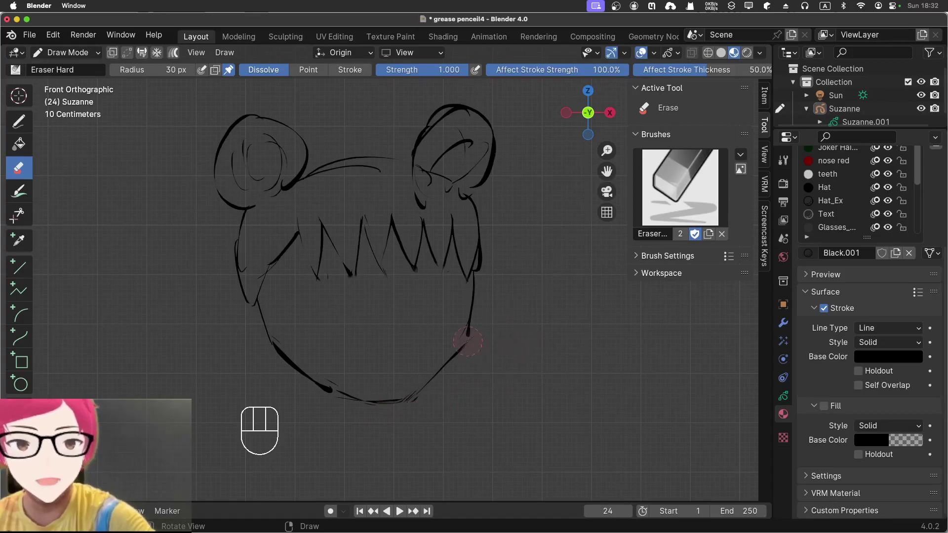
Draw the neck, both shoulders and the outer upper arms below the head with the Ink Pen
{"action": "key", "text": "d"}
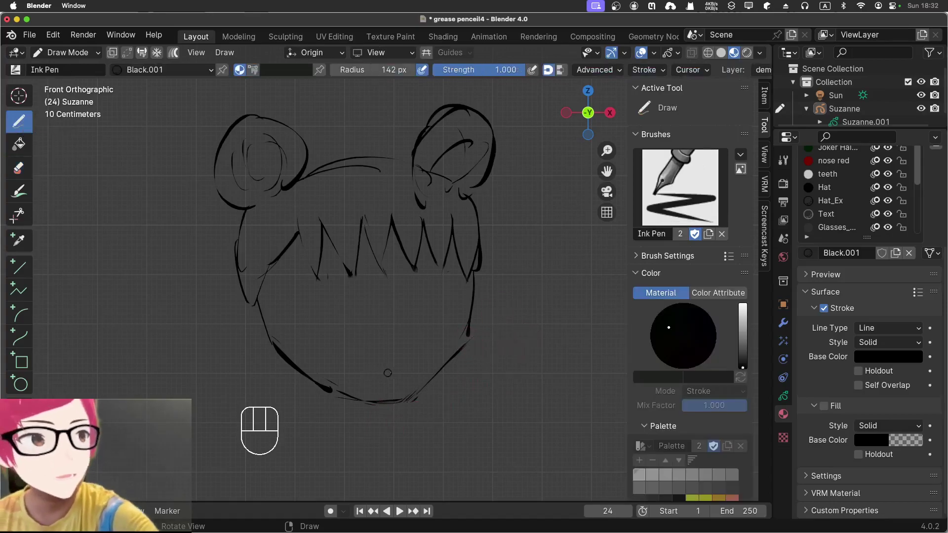
{"action": "left_click_drag", "start_coordinate": [345, 398], "coordinate": [329, 439]}
{"action": "left_click_drag", "start_coordinate": [421, 390], "coordinate": [422, 416]}
{"action": "scroll", "coordinate": [425, 426], "scroll_direction": "down", "scroll_amount": 3}
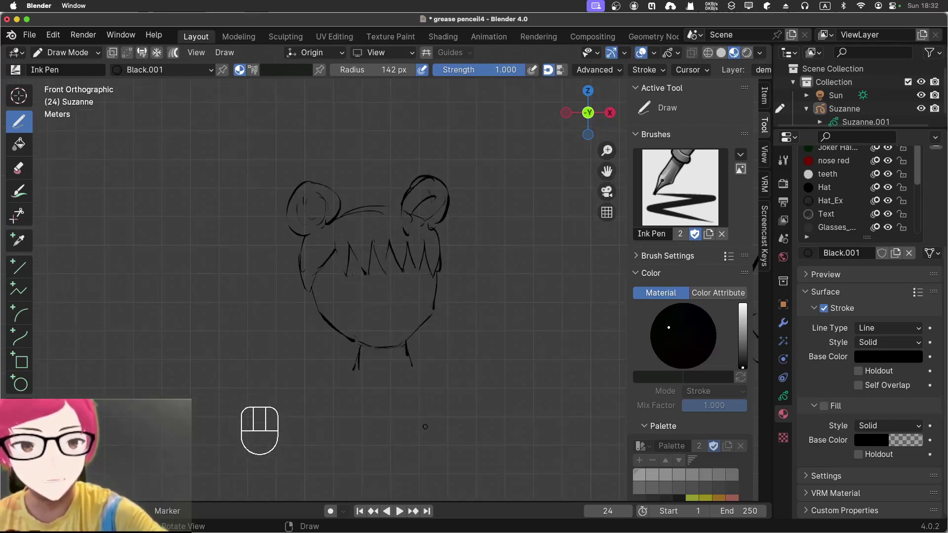
{"action": "middle_click_drag", "start_coordinate": [458, 421], "coordinate": [453, 373], "text": "shift"}
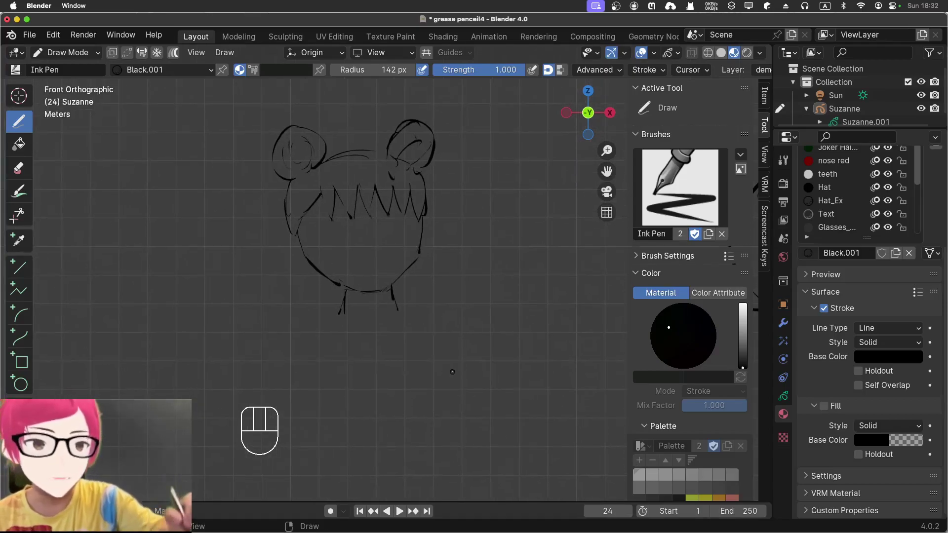
{"action": "mouse_move", "coordinate": [290, 328]}
{"action": "left_mouse_down"}
{"action": "mouse_move", "coordinate": [344, 310]}
{"action": "mouse_move", "coordinate": [277, 341]}
{"action": "mouse_move", "coordinate": [269, 388]}
{"action": "left_mouse_up"}
{"action": "left_click_drag", "start_coordinate": [395, 310], "coordinate": [444, 315]}
{"action": "left_click_drag", "start_coordinate": [449, 316], "coordinate": [489, 382]}
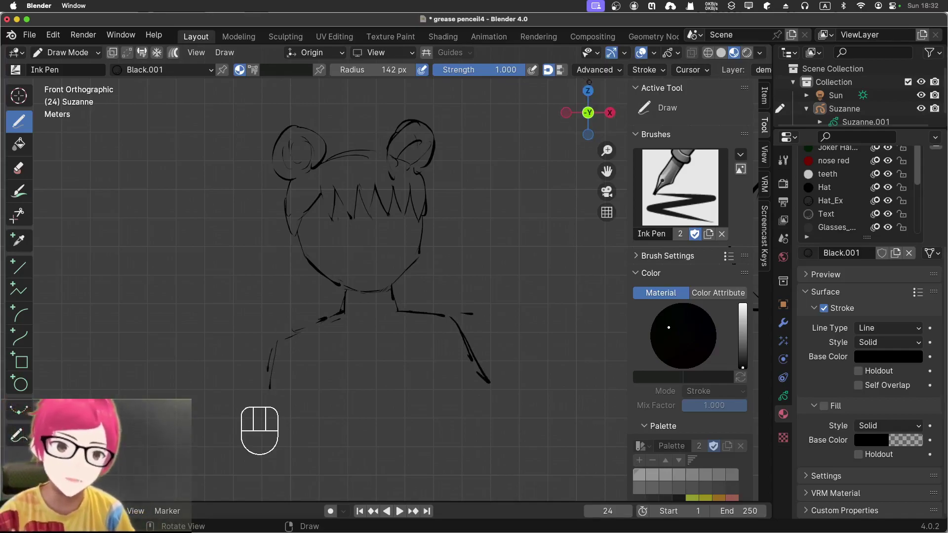
Lower the angle Factor to about 0.118 and Active Smooth to about 0.505
{"action": "left_click", "coordinate": [597, 69]}
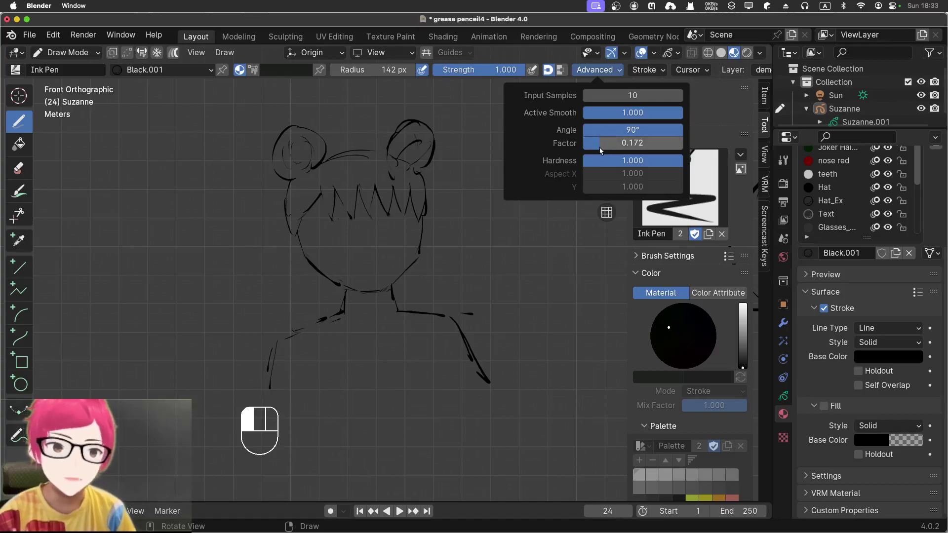
{"action": "left_click_drag", "start_coordinate": [597, 144], "coordinate": [590, 146]}
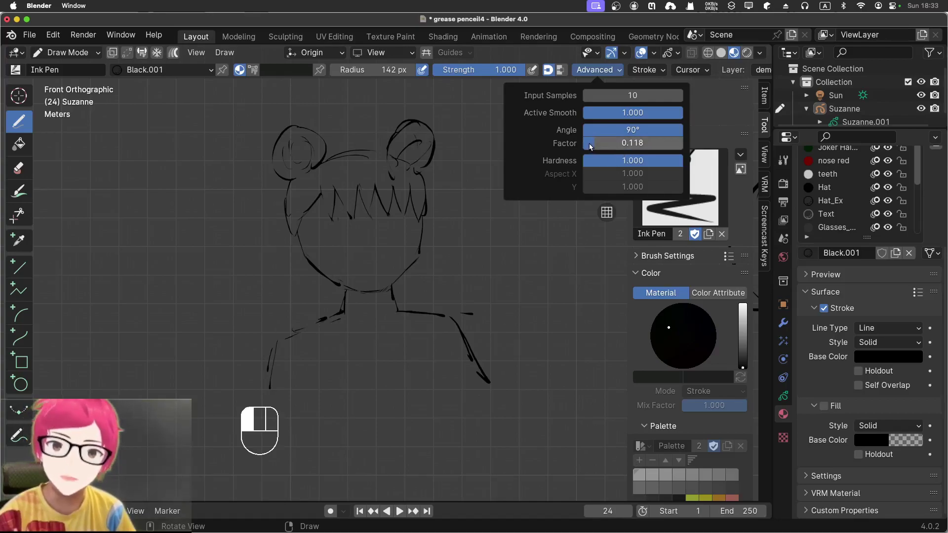
{"action": "left_click_drag", "start_coordinate": [672, 113], "coordinate": [627, 118]}
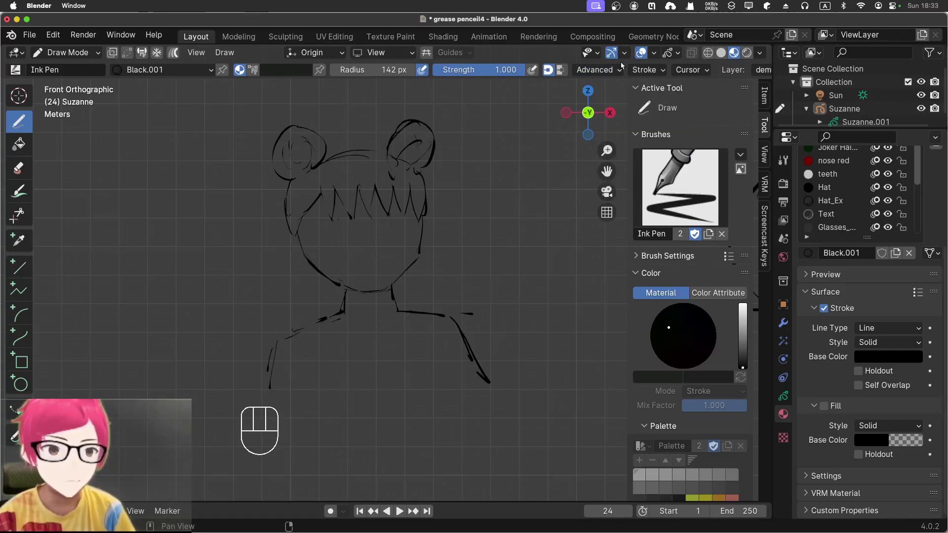
{"action": "left_click", "coordinate": [597, 70]}
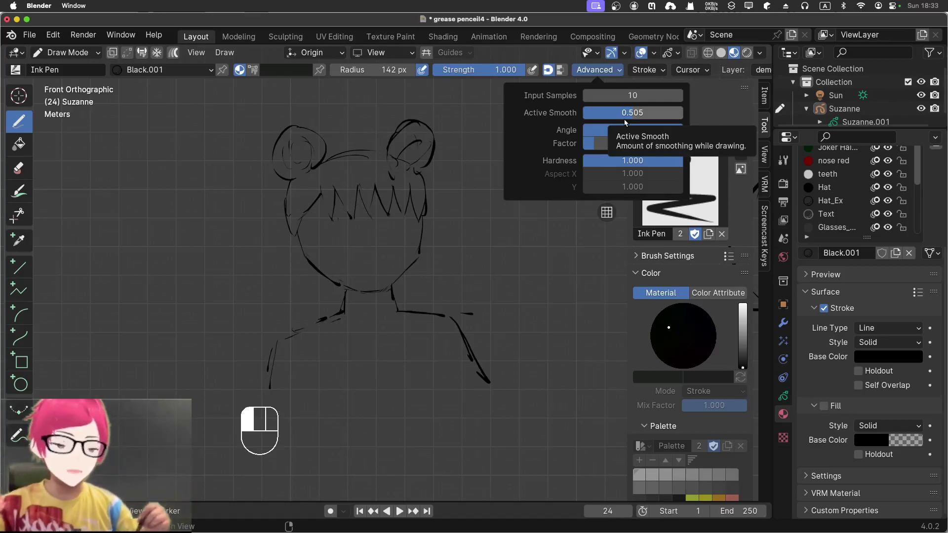
{"action": "left_click", "coordinate": [628, 96]}
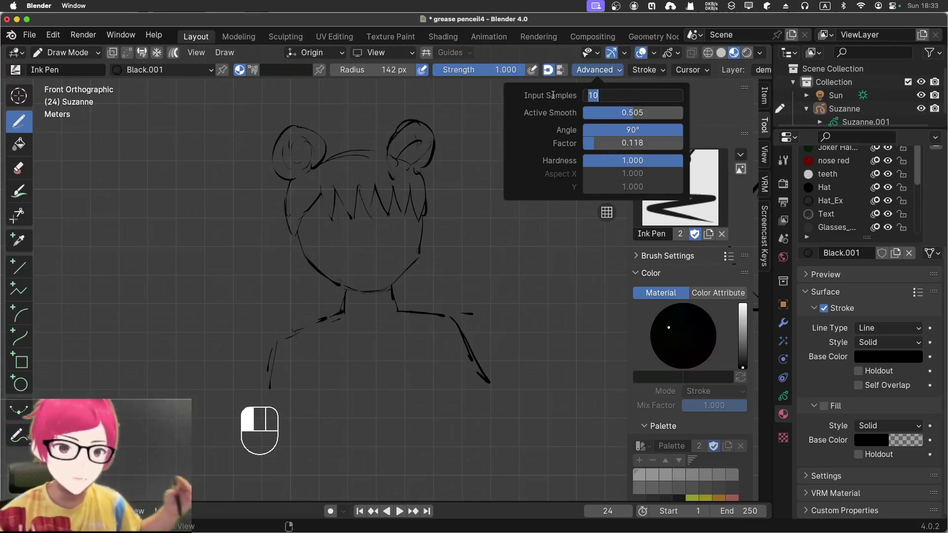
{"action": "key", "text": "Escape"}
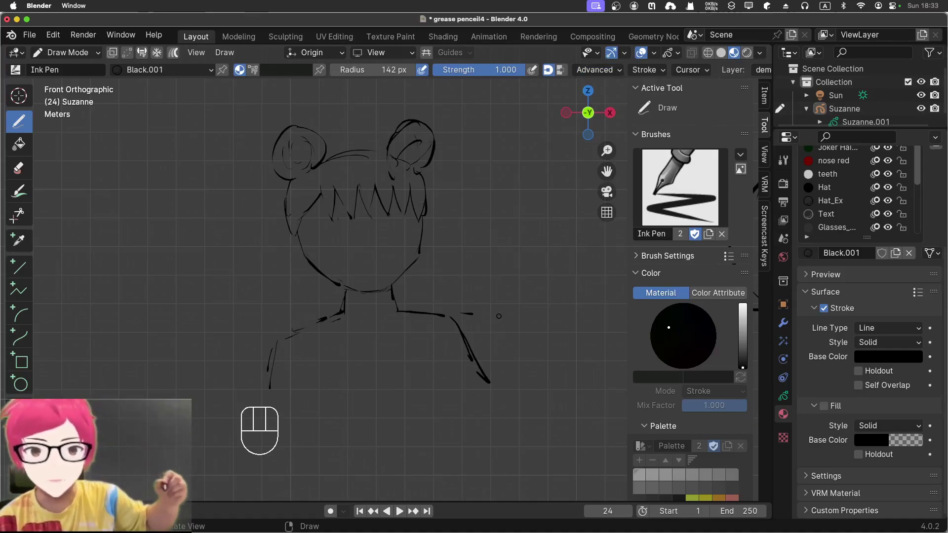
Draw the inner left arm line and both sides of the torso below the shoulders
{"action": "scroll", "coordinate": [488, 328], "scroll_direction": "down", "scroll_amount": 1}
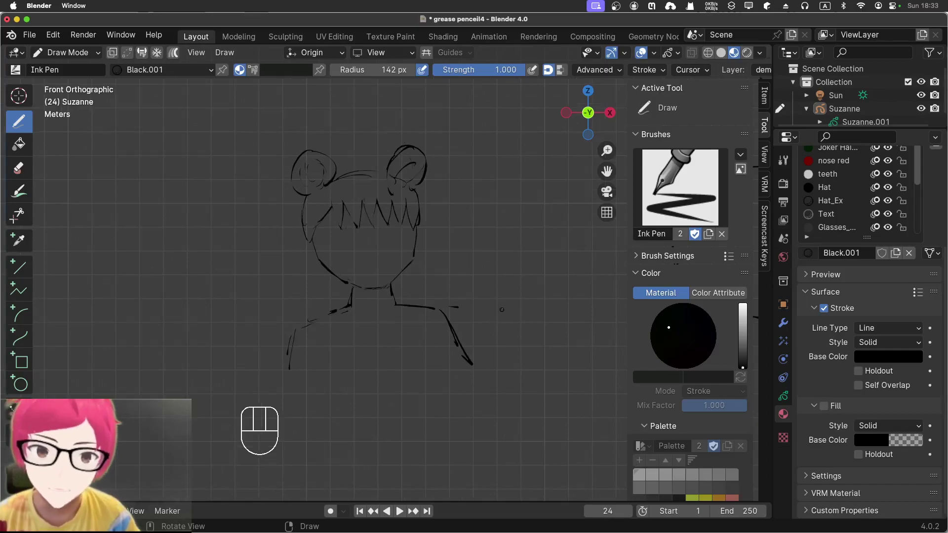
{"action": "middle_click_drag", "start_coordinate": [501, 309], "coordinate": [492, 293], "text": "shift"}
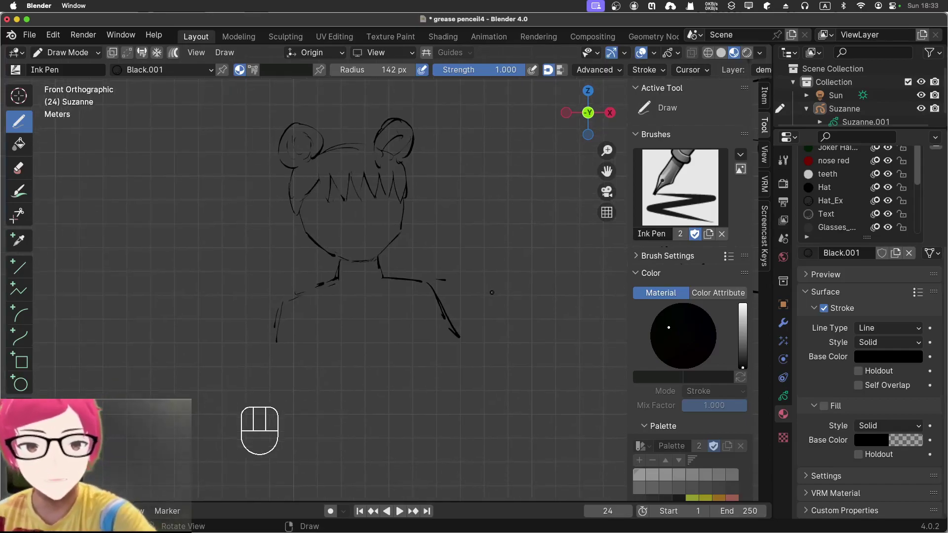
{"action": "mouse_move", "coordinate": [301, 326]}
{"action": "left_mouse_down"}
{"action": "mouse_move", "coordinate": [289, 363]}
{"action": "mouse_move", "coordinate": [297, 361]}
{"action": "mouse_move", "coordinate": [295, 375]}
{"action": "left_mouse_up"}
{"action": "left_click_drag", "start_coordinate": [309, 339], "coordinate": [319, 402]}
{"action": "left_click_drag", "start_coordinate": [419, 335], "coordinate": [422, 393]}
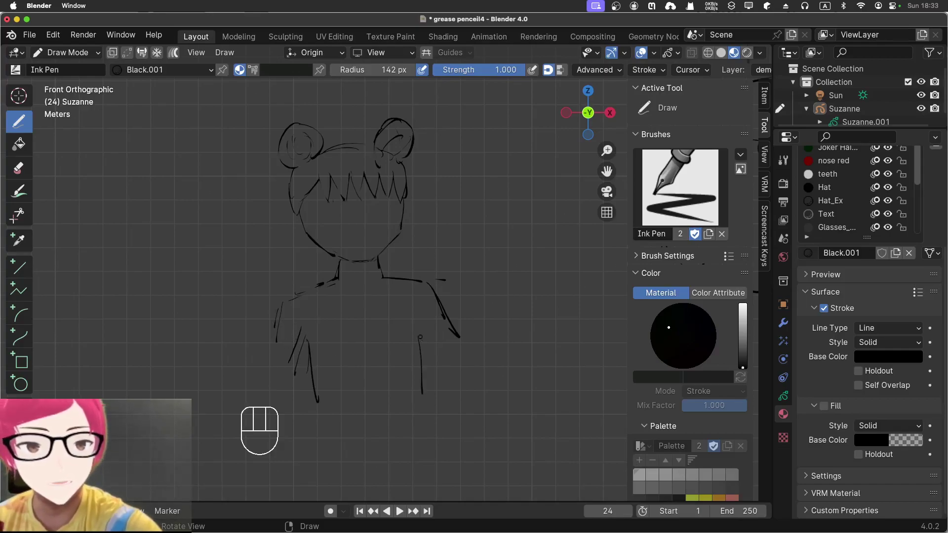
Sketch guide lines across the face and long hair strands down both sides of it to the shoulders
{"action": "mouse_move", "coordinate": [317, 225]}
{"action": "left_mouse_down"}
{"action": "mouse_move", "coordinate": [390, 215]}
{"action": "mouse_move", "coordinate": [357, 253]}
{"action": "mouse_move", "coordinate": [361, 274]}
{"action": "mouse_move", "coordinate": [333, 223]}
{"action": "left_mouse_up"}
{"action": "left_click_drag", "start_coordinate": [296, 175], "coordinate": [307, 282]}
{"action": "left_click_drag", "start_coordinate": [313, 251], "coordinate": [331, 287]}
{"action": "left_click_drag", "start_coordinate": [395, 257], "coordinate": [384, 278]}
{"action": "left_click_drag", "start_coordinate": [407, 246], "coordinate": [394, 267]}
{"action": "mouse_move", "coordinate": [402, 222]}
{"action": "left_mouse_down"}
{"action": "mouse_move", "coordinate": [423, 261]}
{"action": "mouse_move", "coordinate": [417, 271]}
{"action": "left_mouse_up"}
Add loose strands to the left bun, the fringe and the hair on both sides of the face
{"action": "mouse_move", "coordinate": [292, 138]}
{"action": "left_mouse_down"}
{"action": "mouse_move", "coordinate": [303, 152]}
{"action": "mouse_move", "coordinate": [293, 207]}
{"action": "left_mouse_up"}
{"action": "left_click_drag", "start_coordinate": [320, 164], "coordinate": [296, 239]}
{"action": "mouse_move", "coordinate": [325, 182]}
{"action": "left_mouse_down"}
{"action": "mouse_move", "coordinate": [319, 205]}
{"action": "mouse_move", "coordinate": [335, 210]}
{"action": "left_mouse_up"}
{"action": "left_click_drag", "start_coordinate": [343, 174], "coordinate": [337, 207]}
{"action": "left_click_drag", "start_coordinate": [354, 181], "coordinate": [355, 200]}
{"action": "left_click_drag", "start_coordinate": [399, 167], "coordinate": [392, 196]}
{"action": "left_click_drag", "start_coordinate": [414, 233], "coordinate": [406, 256]}
{"action": "left_click_drag", "start_coordinate": [412, 172], "coordinate": [408, 215]}
{"action": "left_click_drag", "start_coordinate": [425, 217], "coordinate": [419, 256]}
{"action": "left_click_drag", "start_coordinate": [417, 200], "coordinate": [409, 266]}
{"action": "left_click_drag", "start_coordinate": [302, 262], "coordinate": [307, 285]}
Inspect the line quality of the character sketch and of the finished coloured monkey character
{"action": "scroll", "coordinate": [332, 289], "scroll_direction": "down", "scroll_amount": 2}
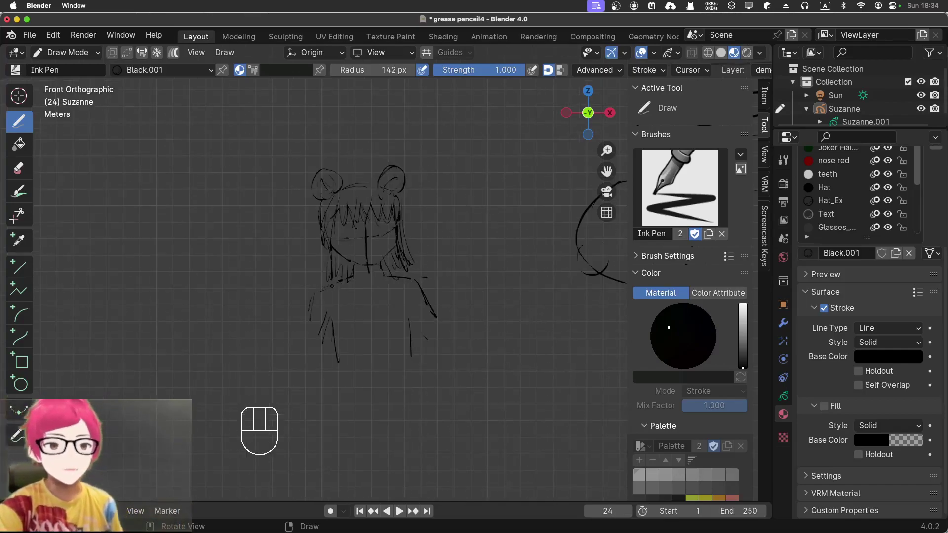
{"action": "scroll", "coordinate": [459, 232], "scroll_direction": "up", "scroll_amount": 3}
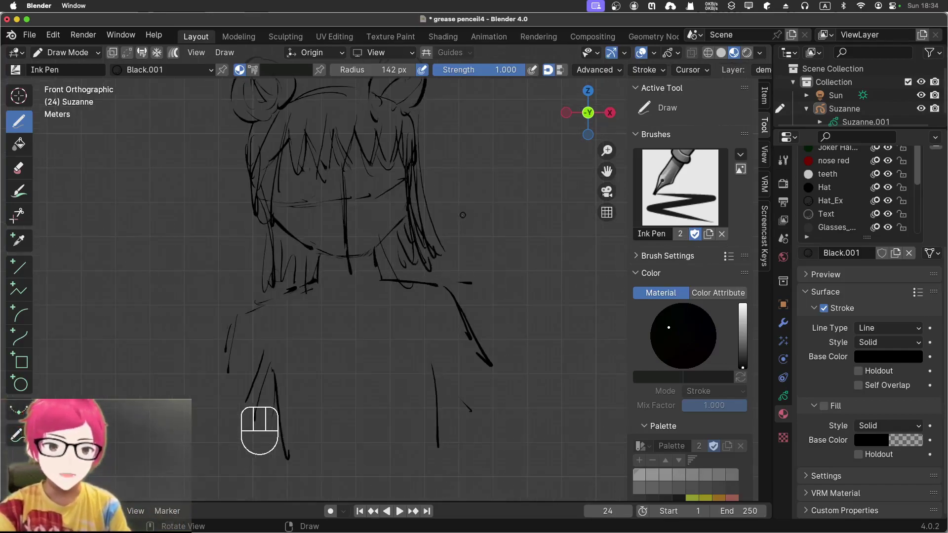
{"action": "scroll", "coordinate": [525, 216], "scroll_direction": "down", "scroll_amount": 1}
{"action": "mouse_move", "coordinate": [524, 219]}
{"action": "middle_mouse_down", "text": "shift"}
{"action": "mouse_move", "coordinate": [383, 229]}
{"action": "mouse_move", "coordinate": [373, 413]}
{"action": "middle_mouse_up", "text": "shift"}
{"action": "scroll", "coordinate": [404, 227], "scroll_direction": "down", "scroll_amount": 7}
{"action": "scroll", "coordinate": [383, 228], "scroll_direction": "down", "scroll_amount": 2}
{"action": "scroll", "coordinate": [375, 227], "scroll_direction": "up", "scroll_amount": 8}
{"action": "middle_click_drag", "start_coordinate": [460, 120], "coordinate": [482, 277], "text": "shift"}
{"action": "scroll", "coordinate": [482, 270], "scroll_direction": "down", "scroll_amount": 2}
{"action": "middle_click_drag", "start_coordinate": [468, 150], "coordinate": [467, 178], "text": "shift"}
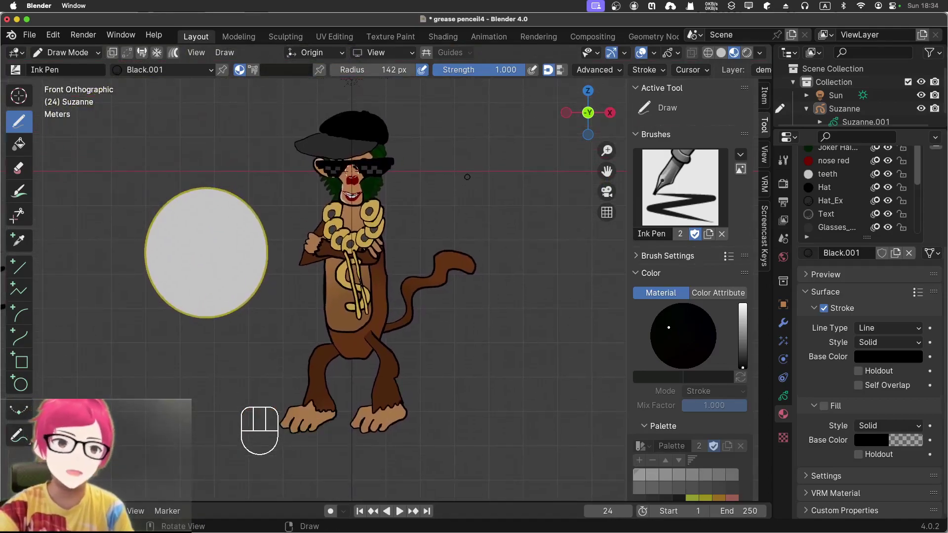
{"action": "scroll", "coordinate": [401, 188], "scroll_direction": "up", "scroll_amount": 2}
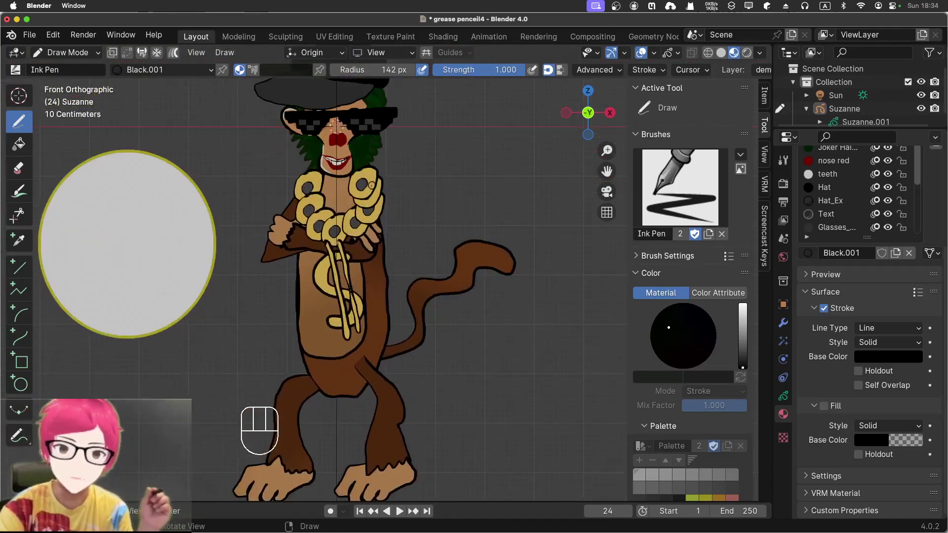
{"action": "scroll", "coordinate": [372, 186], "scroll_direction": "down", "scroll_amount": 1}
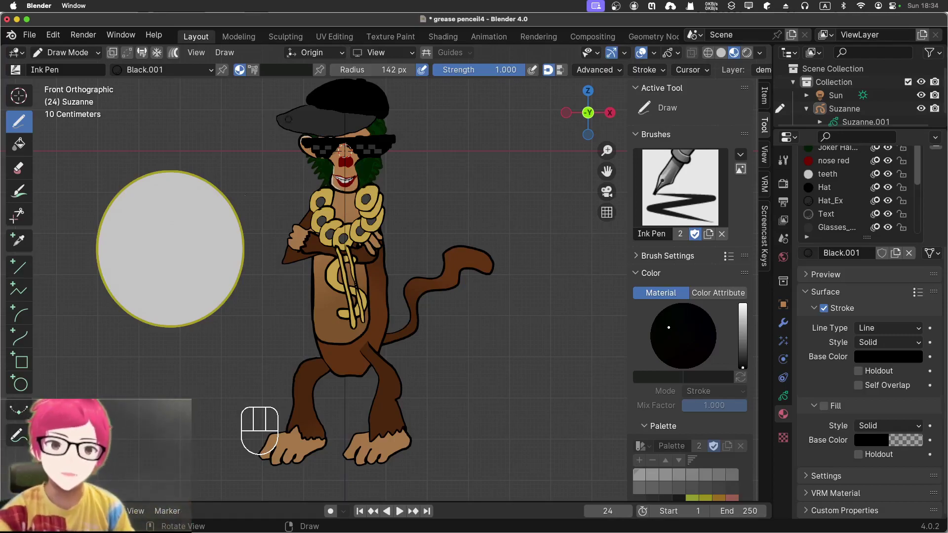
Add a new grease pencil layer above the character sketch's layer and lock all the other layers
{"action": "middle_click_drag", "start_coordinate": [143, 261], "coordinate": [462, 157], "text": "shift"}
{"action": "middle_click_drag", "start_coordinate": [171, 342], "coordinate": [497, 294], "text": "shift"}
{"action": "scroll", "coordinate": [183, 285], "scroll_direction": "down", "scroll_amount": 4}
{"action": "middle_click_drag", "start_coordinate": [164, 270], "coordinate": [491, 196], "text": "shift"}
{"action": "scroll", "coordinate": [491, 196], "scroll_direction": "up", "scroll_amount": 4}
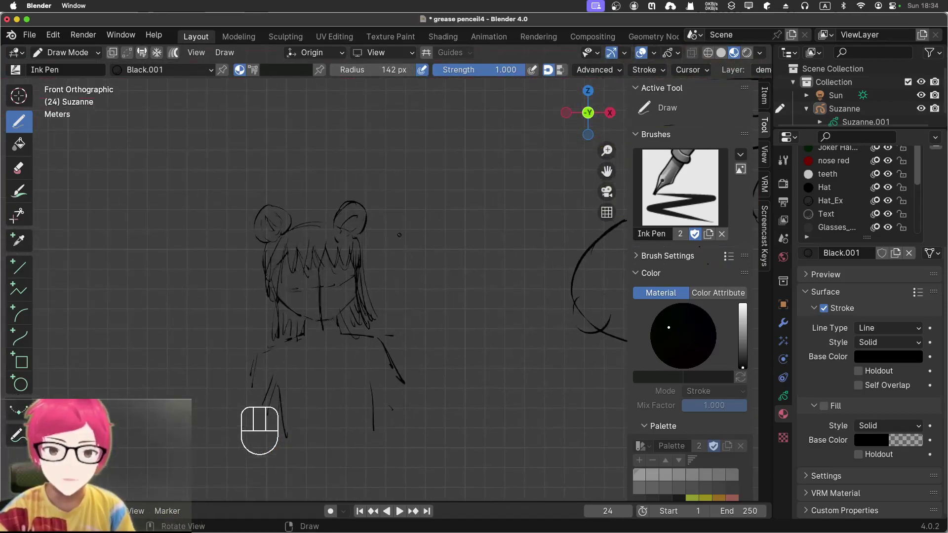
{"action": "middle_click_drag", "start_coordinate": [447, 232], "coordinate": [440, 202], "text": "shift"}
{"action": "scroll", "coordinate": [440, 202], "scroll_direction": "down", "scroll_amount": 2}
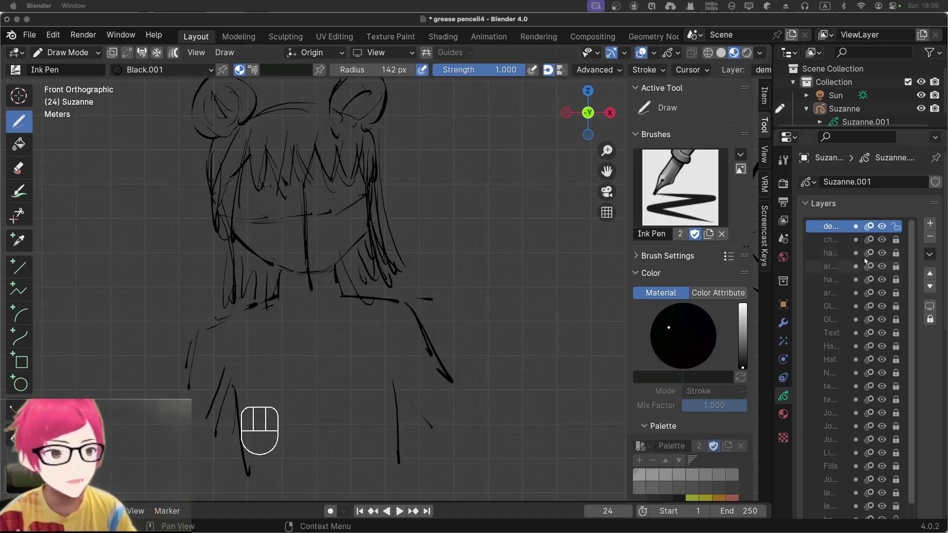
{"action": "left_click", "coordinate": [930, 225]}
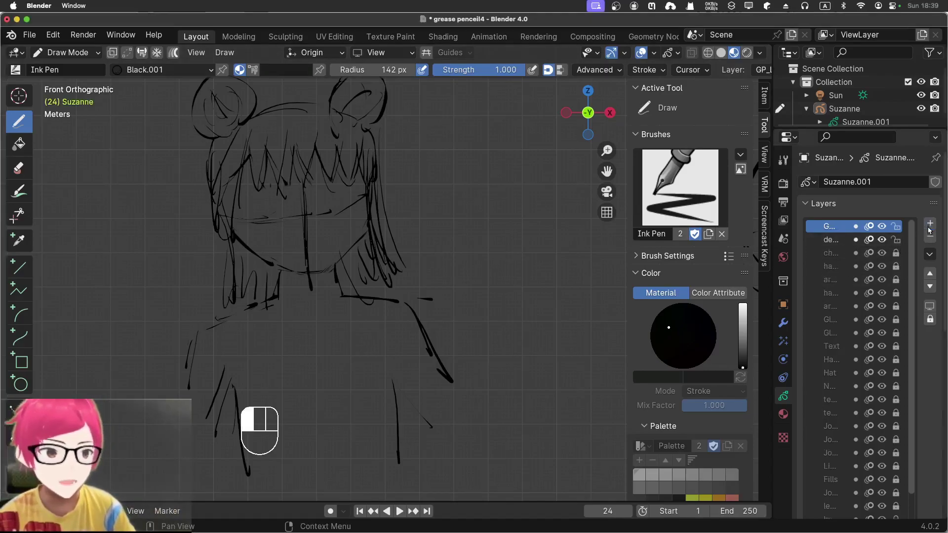
{"action": "left_click", "coordinate": [929, 319]}
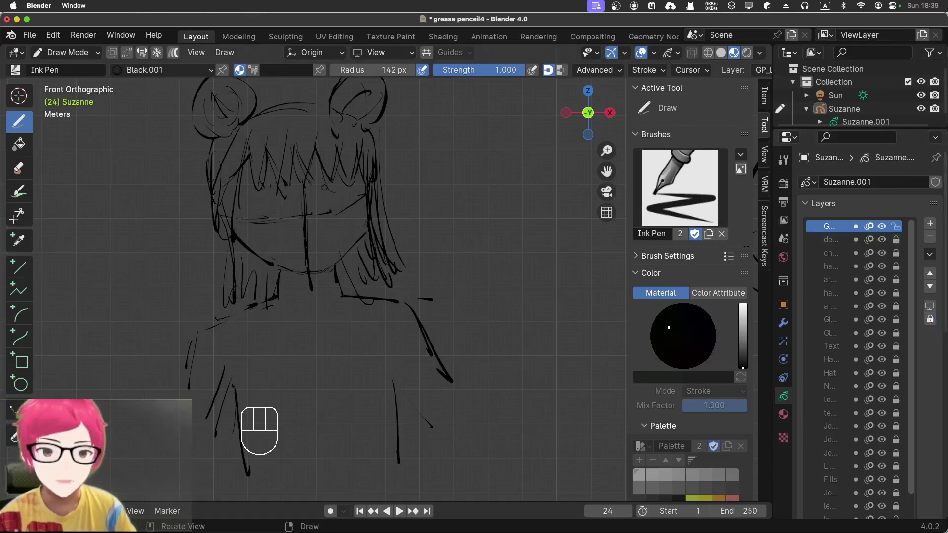
Select the locked sketch layer and review the additional layer operations available for it
{"action": "left_click", "coordinate": [837, 240]}
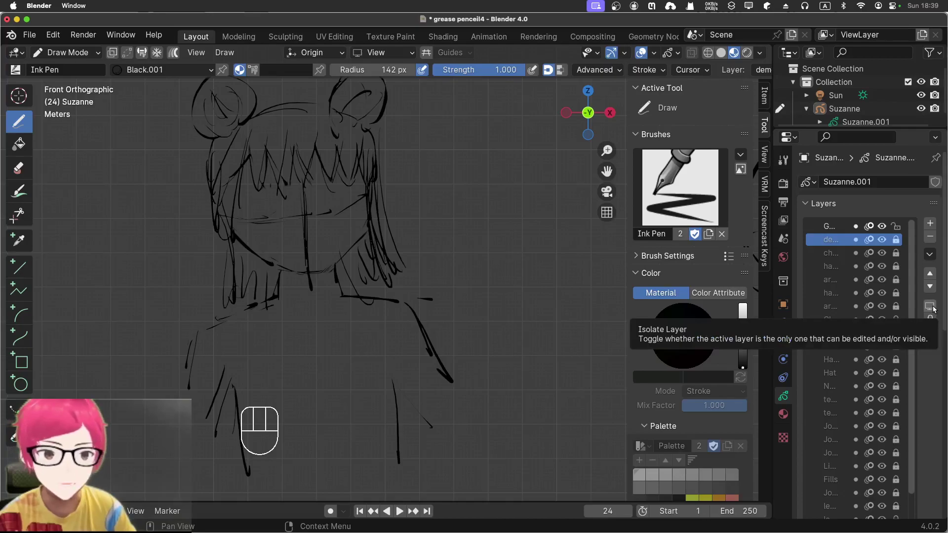
{"action": "scroll", "coordinate": [937, 229], "scroll_direction": "up", "scroll_amount": 4}
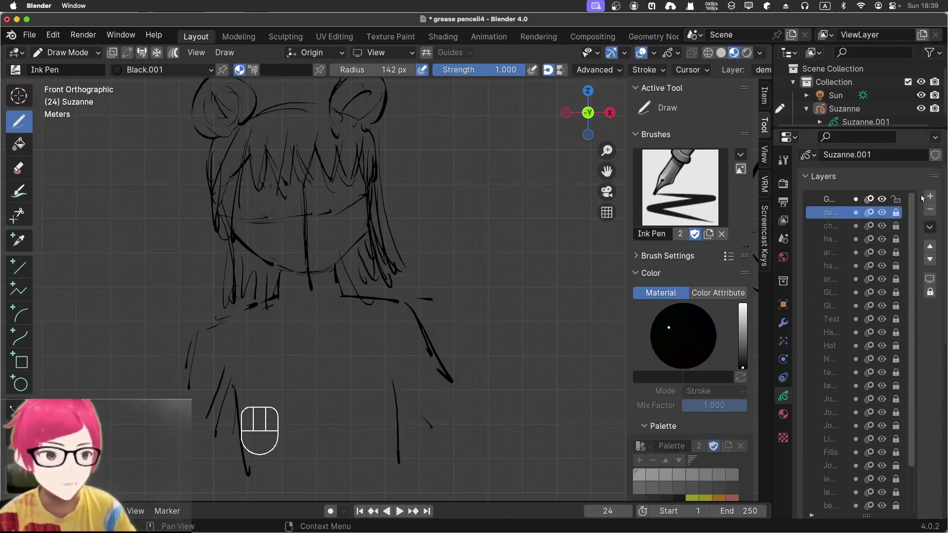
{"action": "left_click", "coordinate": [929, 227]}
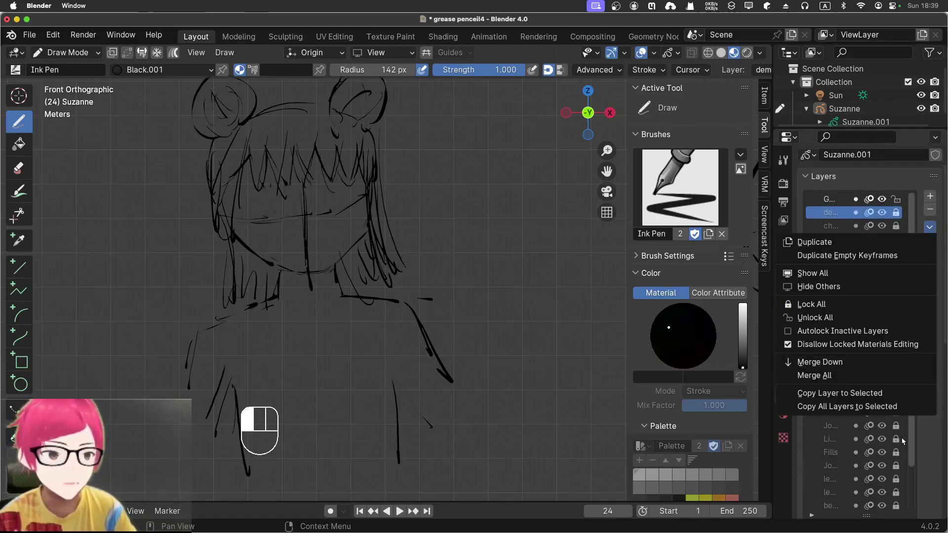
{"action": "left_click", "coordinate": [926, 438]}
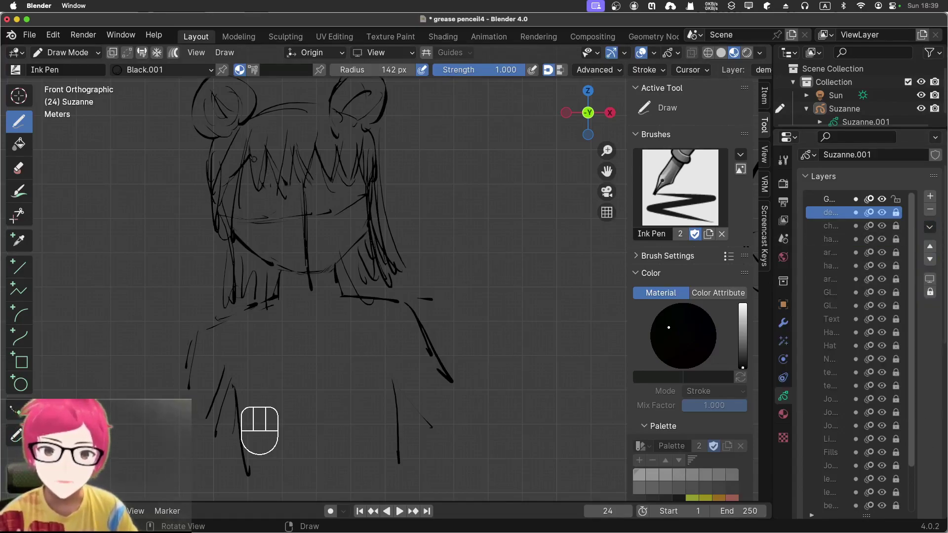
Look through the available stroke materials for one suited to line art over the character sketch
{"action": "scroll", "coordinate": [243, 166], "scroll_direction": "up", "scroll_amount": 2}
{"action": "scroll", "coordinate": [242, 167], "scroll_direction": "down", "scroll_amount": 5}
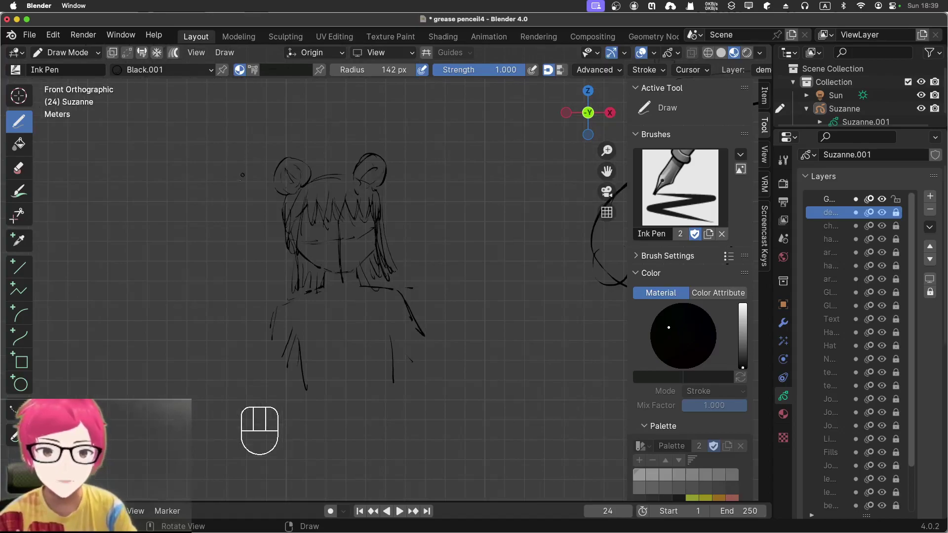
{"action": "scroll", "coordinate": [237, 153], "scroll_direction": "up", "scroll_amount": 3}
{"action": "middle_click_drag", "start_coordinate": [236, 153], "coordinate": [254, 207], "text": "shift"}
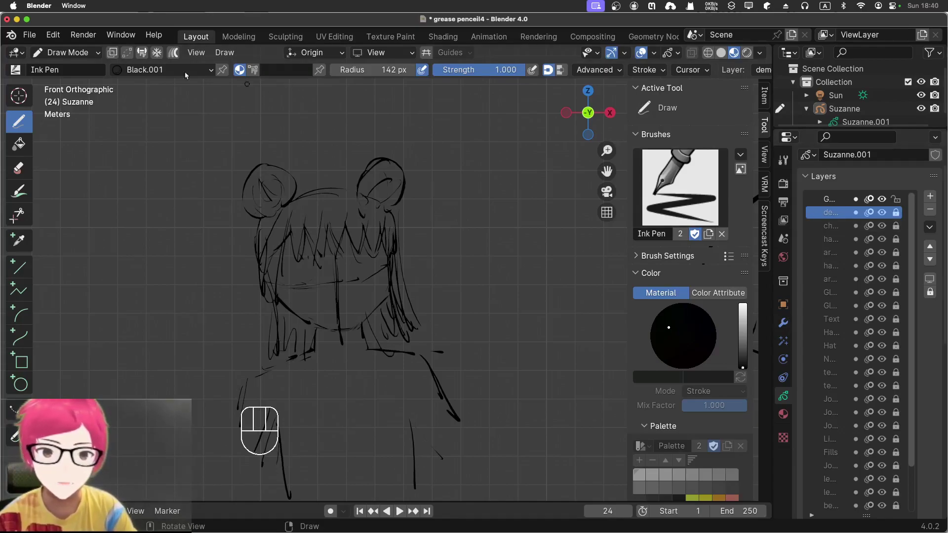
{"action": "left_click", "coordinate": [149, 74]}
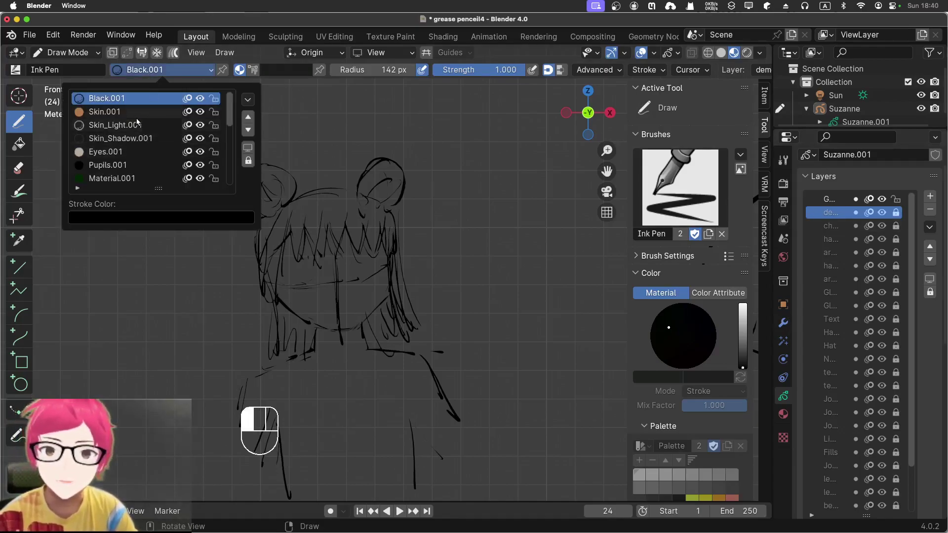
{"action": "scroll", "coordinate": [137, 119], "scroll_direction": "down", "scroll_amount": 8}
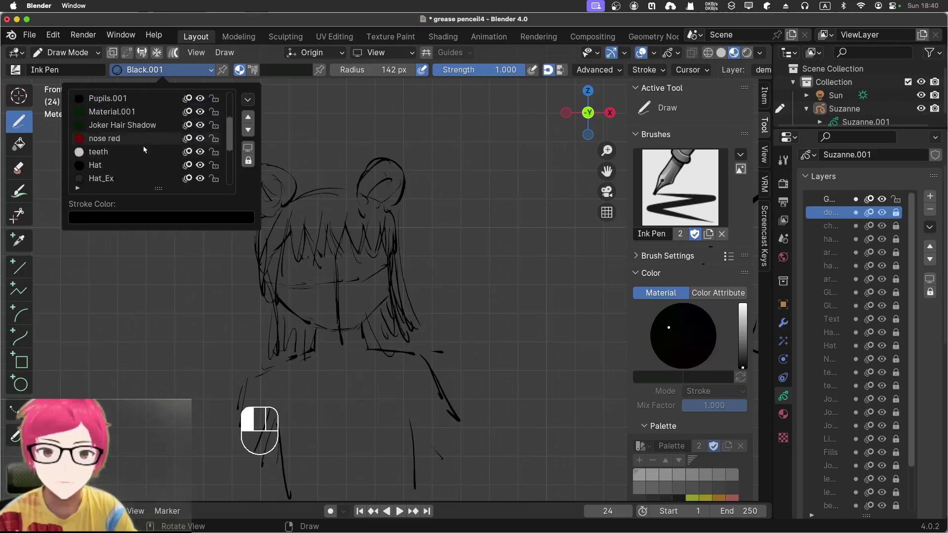
{"action": "scroll", "coordinate": [143, 146], "scroll_direction": "up", "scroll_amount": 4}
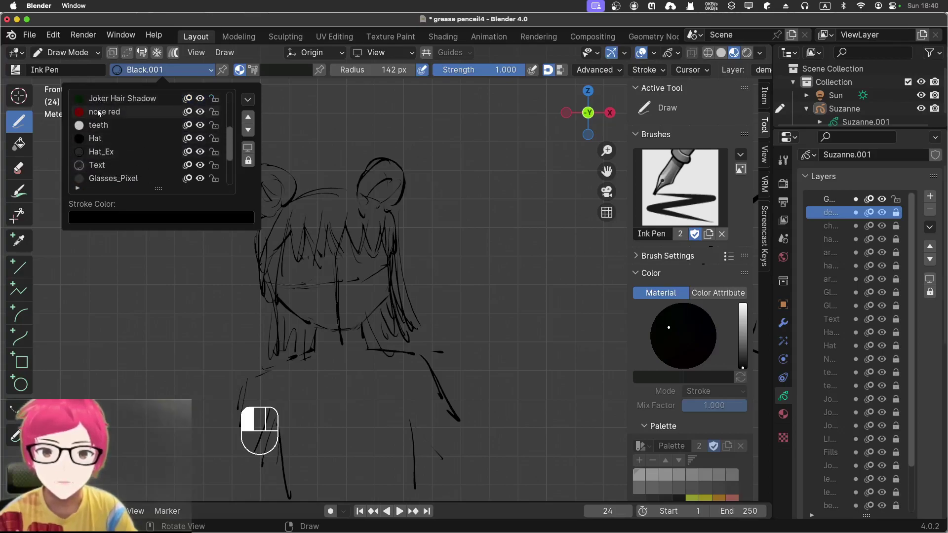
{"action": "scroll", "coordinate": [98, 113], "scroll_direction": "down", "scroll_amount": 5}
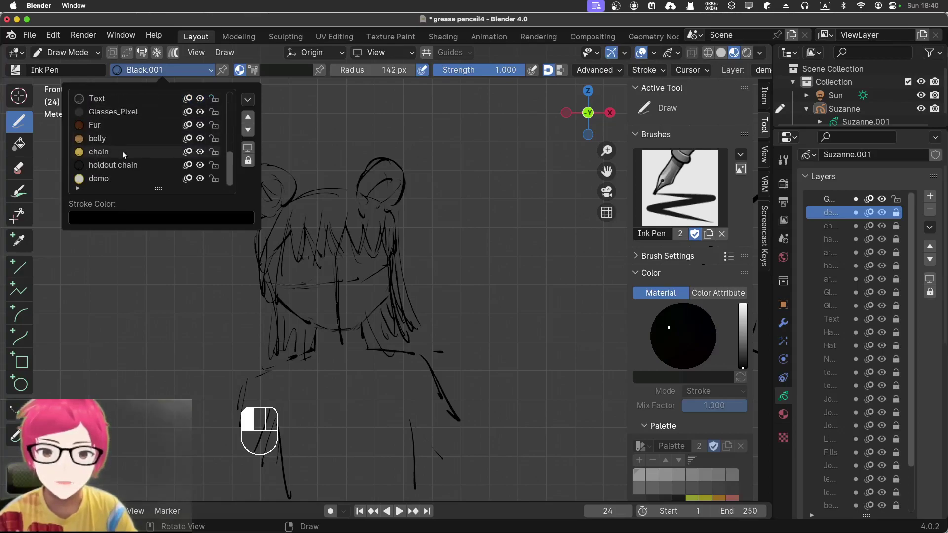
Examine the stroke and fill settings of existing materials, including nose red, Text, belly, Eyes.001 and Skin.001
{"action": "left_click", "coordinate": [783, 413]}
{"action": "left_click", "coordinate": [859, 264]}
{"action": "scroll", "coordinate": [859, 264], "scroll_direction": "down", "scroll_amount": 3}
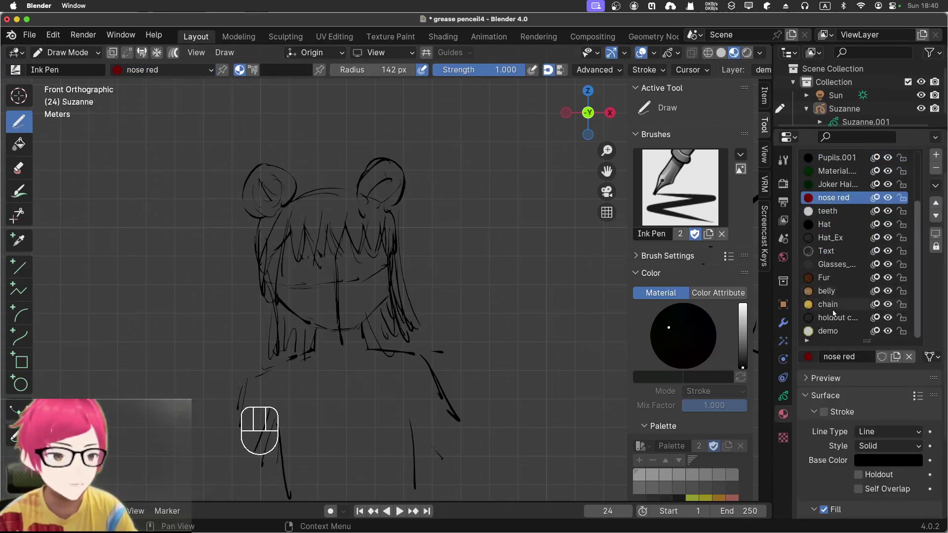
{"action": "left_click", "coordinate": [839, 252]}
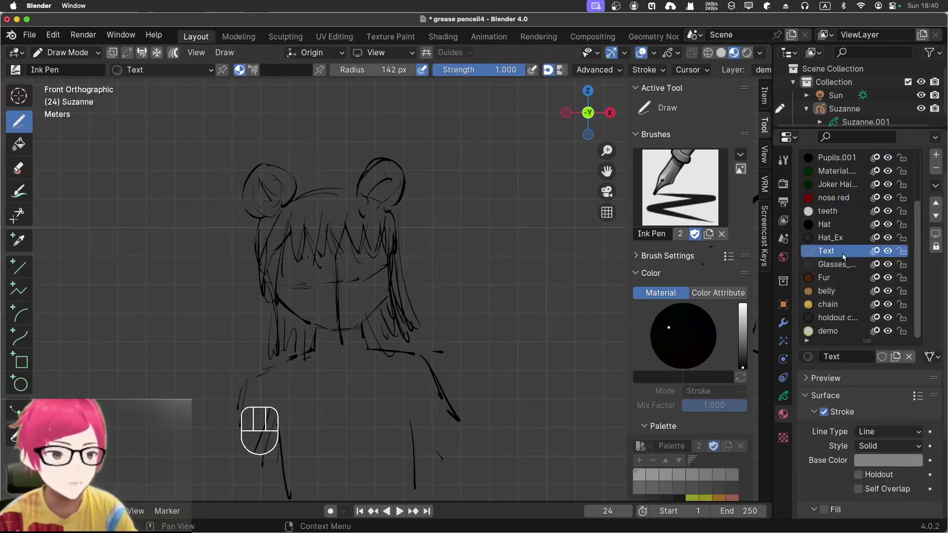
{"action": "left_click", "coordinate": [833, 293]}
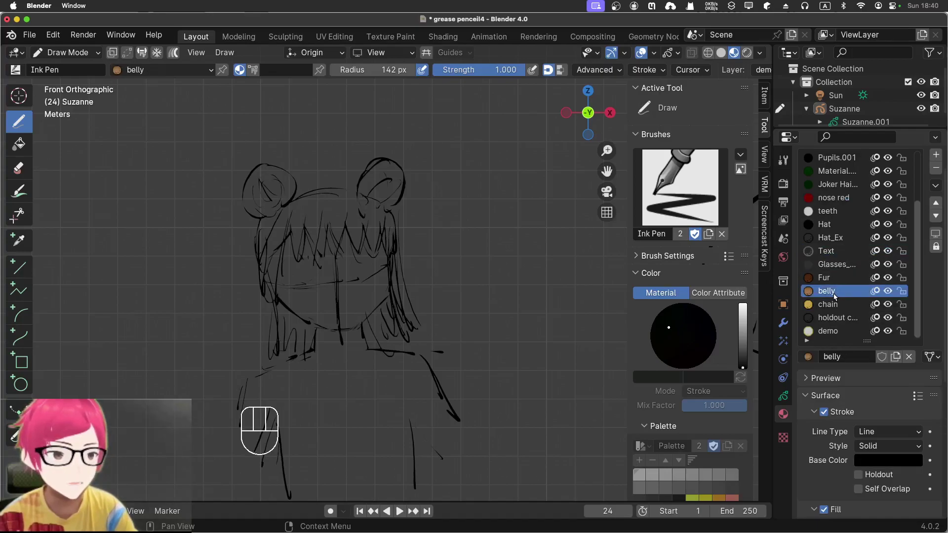
{"action": "scroll", "coordinate": [838, 222], "scroll_direction": "up", "scroll_amount": 3}
{"action": "left_click", "coordinate": [841, 264]}
{"action": "scroll", "coordinate": [841, 259], "scroll_direction": "down", "scroll_amount": 2}
{"action": "scroll", "coordinate": [841, 258], "scroll_direction": "up", "scroll_amount": 2}
{"action": "left_click", "coordinate": [835, 211]}
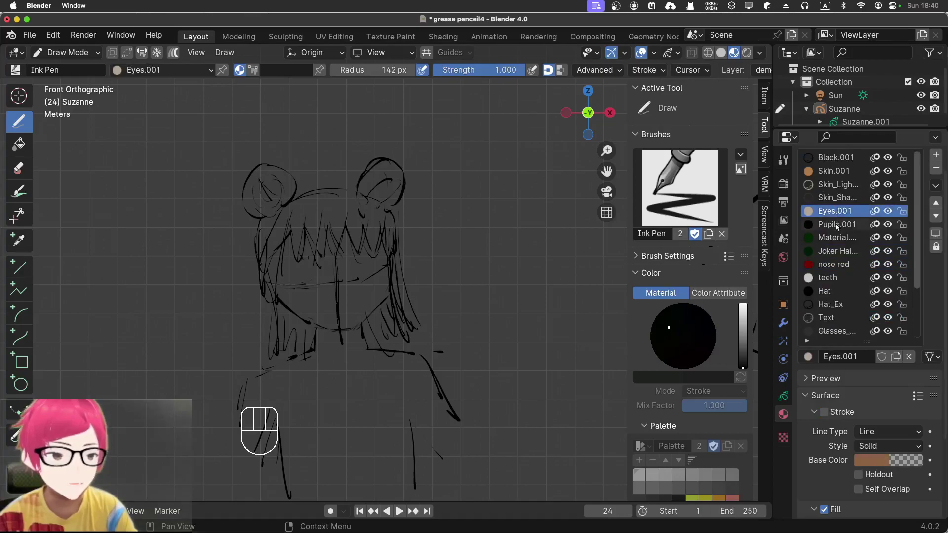
{"action": "left_click", "coordinate": [833, 171]}
{"action": "scroll", "coordinate": [838, 316], "scroll_direction": "down", "scroll_amount": 4}
{"action": "scroll", "coordinate": [844, 271], "scroll_direction": "up", "scroll_amount": 1}
{"action": "left_click_drag", "start_coordinate": [866, 346], "coordinate": [866, 264]}
{"action": "scroll", "coordinate": [943, 221], "scroll_direction": "down", "scroll_amount": 1}
{"action": "scroll", "coordinate": [942, 220], "scroll_direction": "up", "scroll_amount": 5}
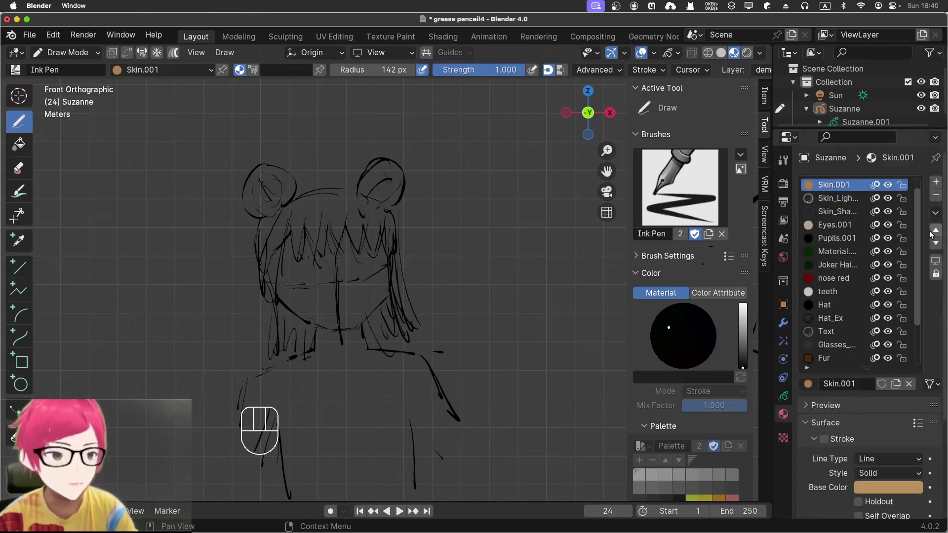
Add a new grease pencil material and name it Line Art Demo
{"action": "left_click", "coordinate": [936, 181]}
{"action": "left_click", "coordinate": [836, 383]}
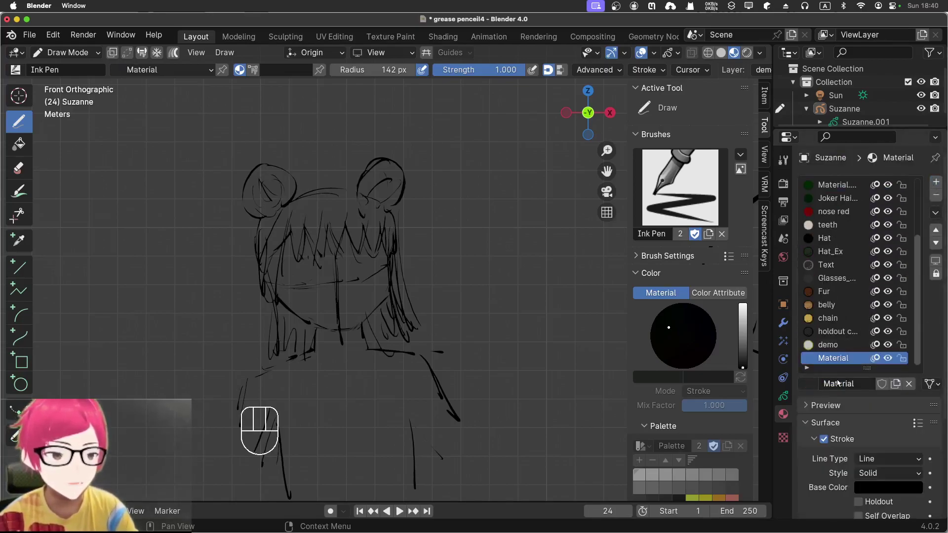
{"action": "left_click", "coordinate": [837, 383]}
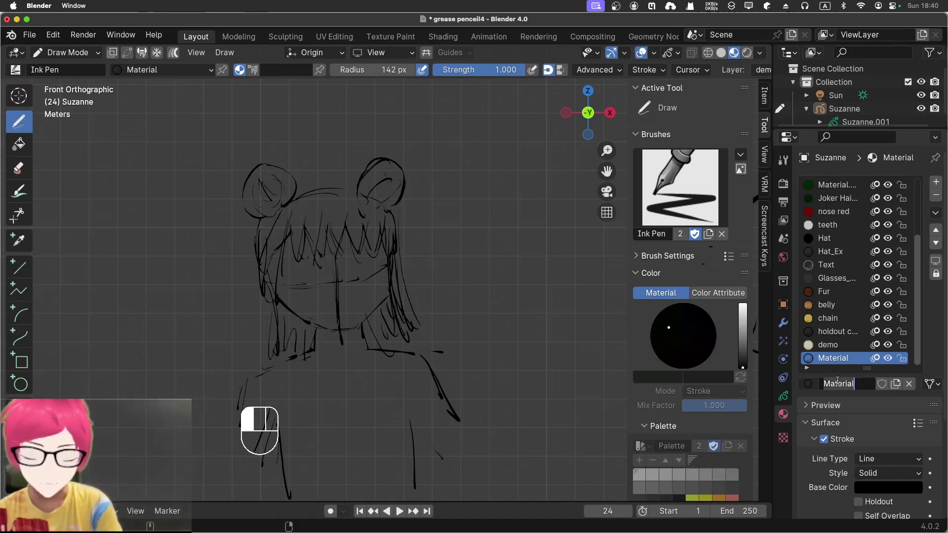
{"action": "type", "text": "Line Art"}
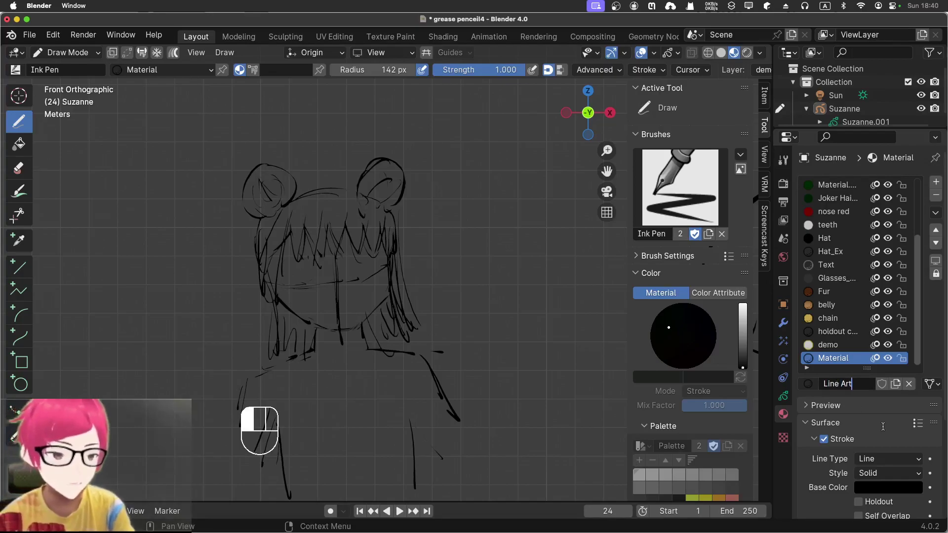
{"action": "type", "text": " Demo"}
{"action": "key", "text": "Return"}
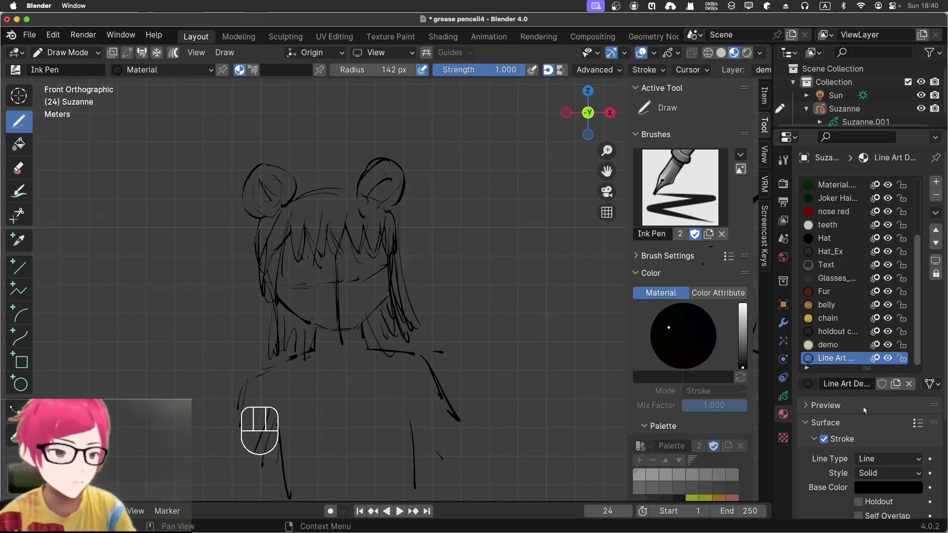
Set the Line Art Demo material's stroke base color to dark red and choose it as the brush material
{"action": "scroll", "coordinate": [831, 443], "scroll_direction": "down", "scroll_amount": 5}
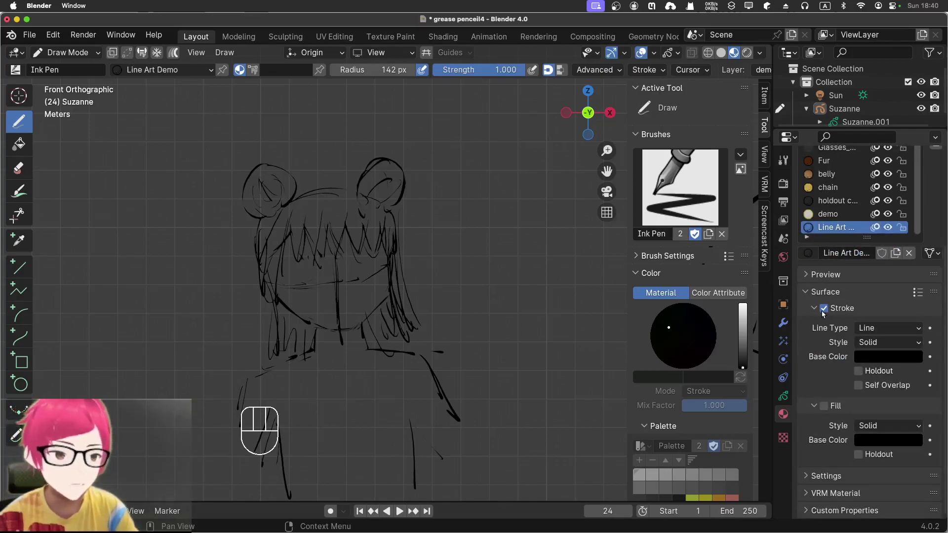
{"action": "left_click", "coordinate": [871, 357]}
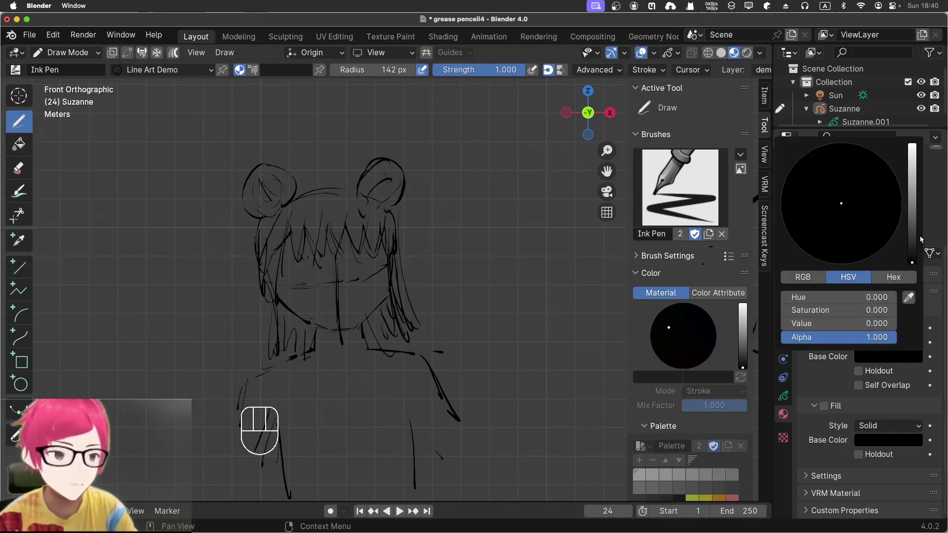
{"action": "left_click_drag", "start_coordinate": [911, 248], "coordinate": [909, 216]}
{"action": "left_click_drag", "start_coordinate": [829, 195], "coordinate": [862, 287]}
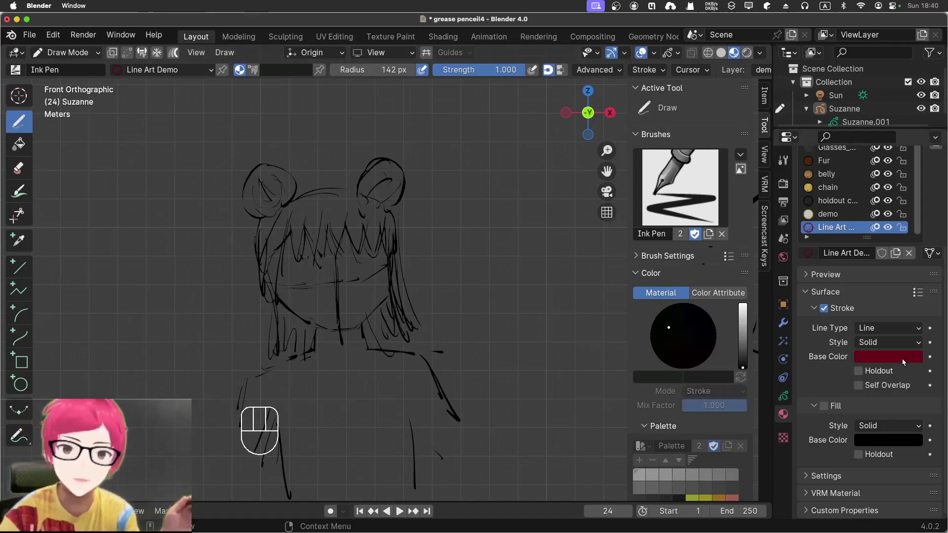
{"action": "left_click", "coordinate": [143, 72]}
{"action": "left_click", "coordinate": [138, 164]}
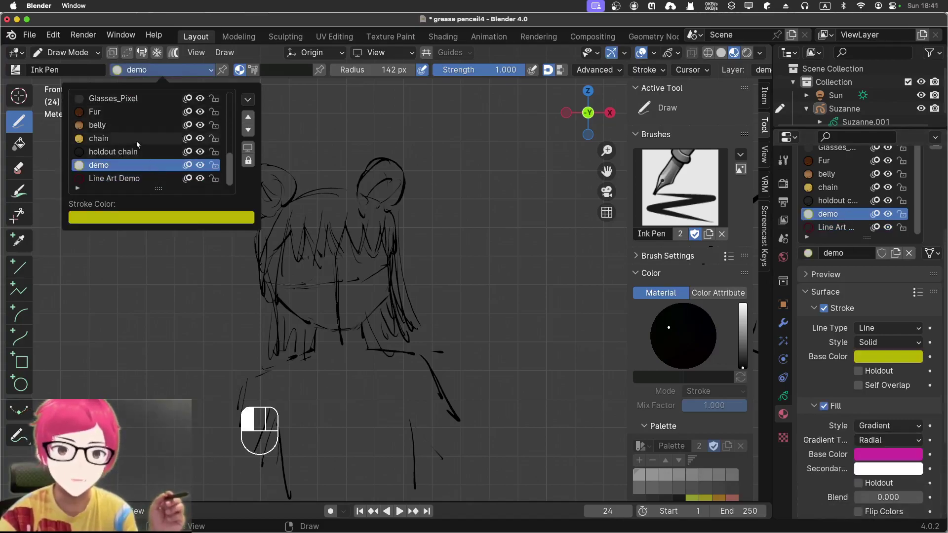
{"action": "left_click", "coordinate": [134, 178]}
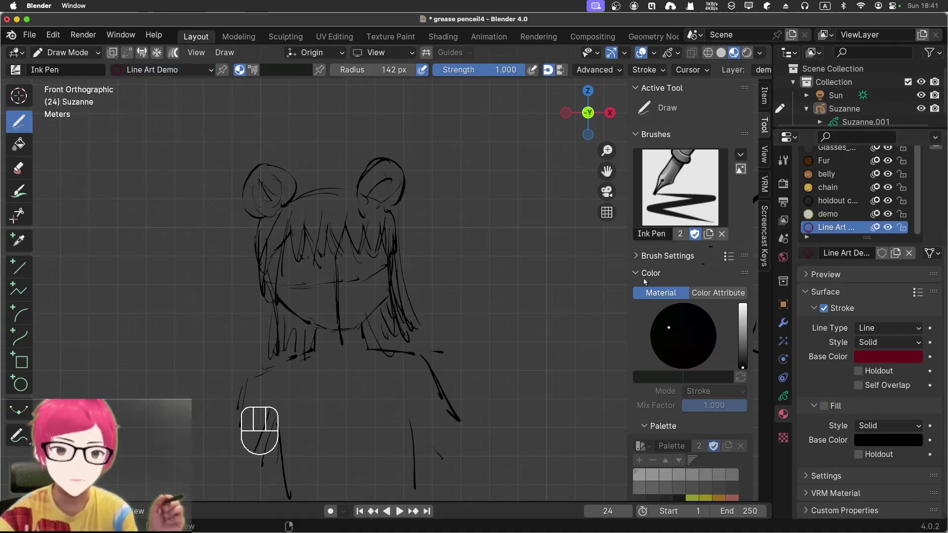
Make the new unlocked layer above the sketch the active layer for drawing
{"action": "left_click", "coordinate": [487, 185]}
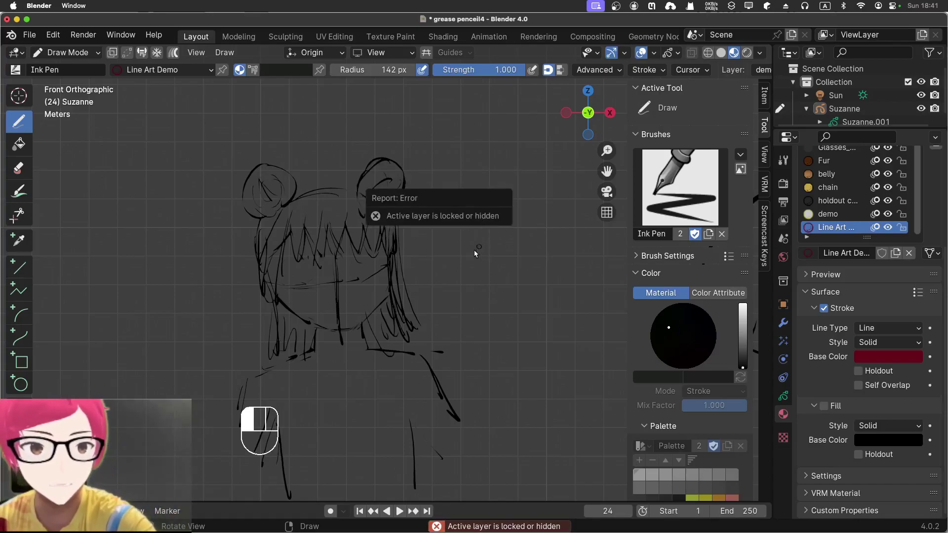
{"action": "left_click", "coordinate": [782, 396]}
{"action": "scroll", "coordinate": [877, 239], "scroll_direction": "up", "scroll_amount": 4}
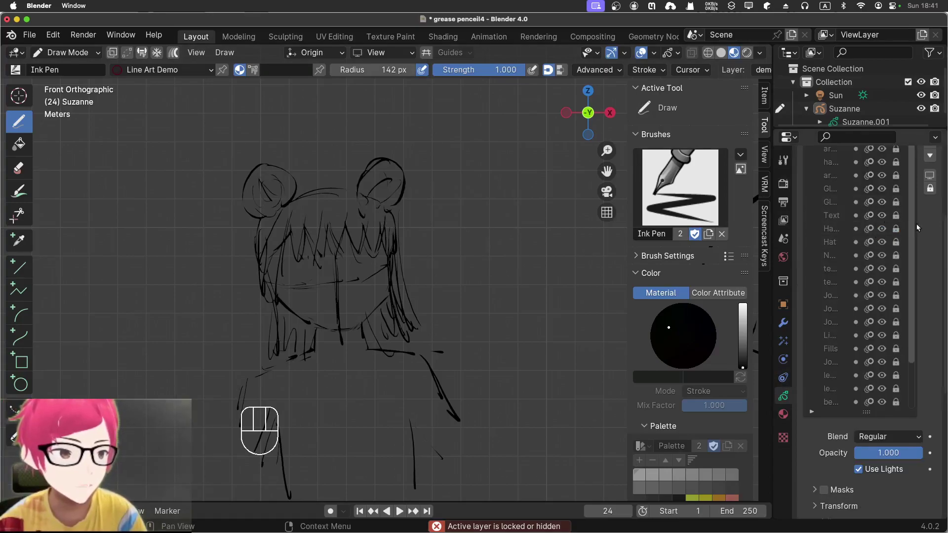
{"action": "scroll", "coordinate": [919, 223], "scroll_direction": "up", "scroll_amount": 5}
{"action": "left_click", "coordinate": [807, 227]}
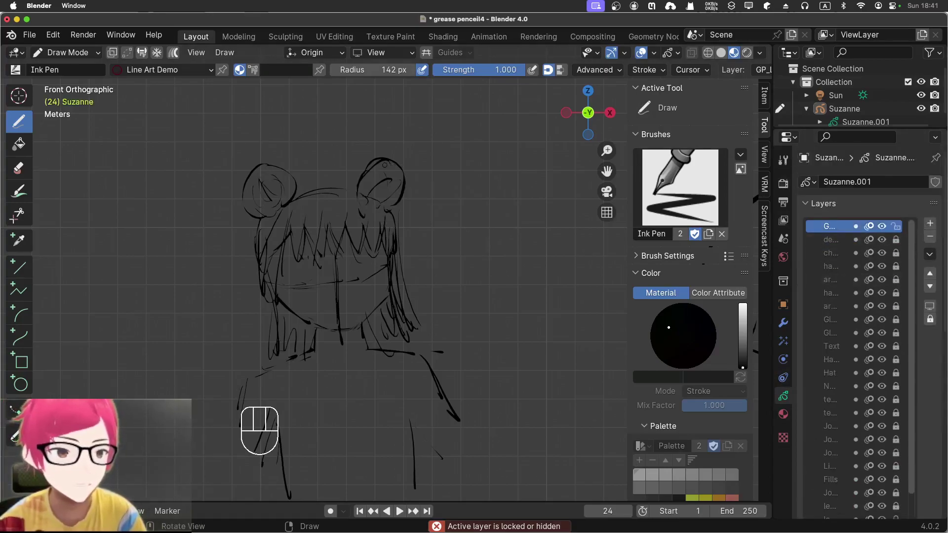
Try a red zigzag stroke beside the head and an outline around the left bun, undoing each stroke
{"action": "mouse_move", "coordinate": [476, 182]}
{"action": "left_mouse_down"}
{"action": "mouse_move", "coordinate": [462, 200]}
{"action": "mouse_move", "coordinate": [508, 289]}
{"action": "mouse_move", "coordinate": [541, 237]}
{"action": "left_mouse_up"}
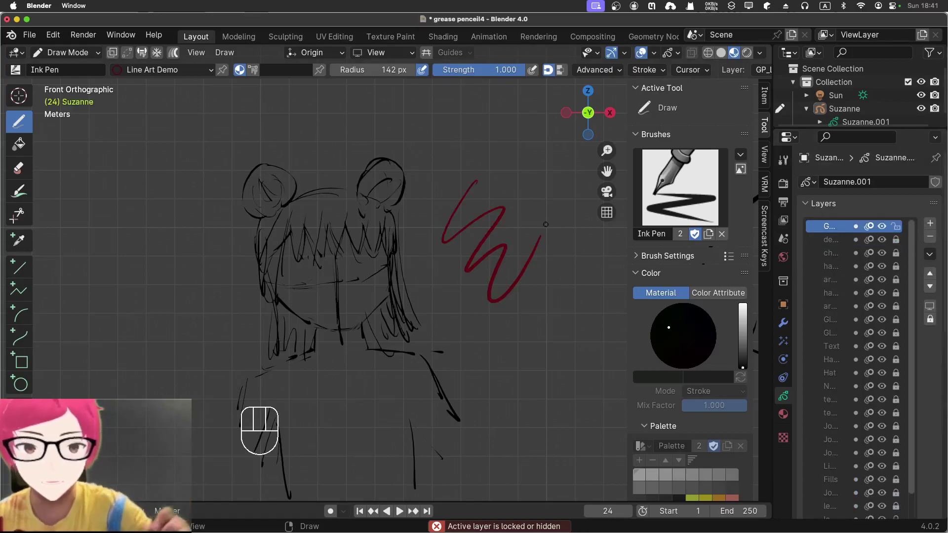
{"action": "key", "text": "super+z"}
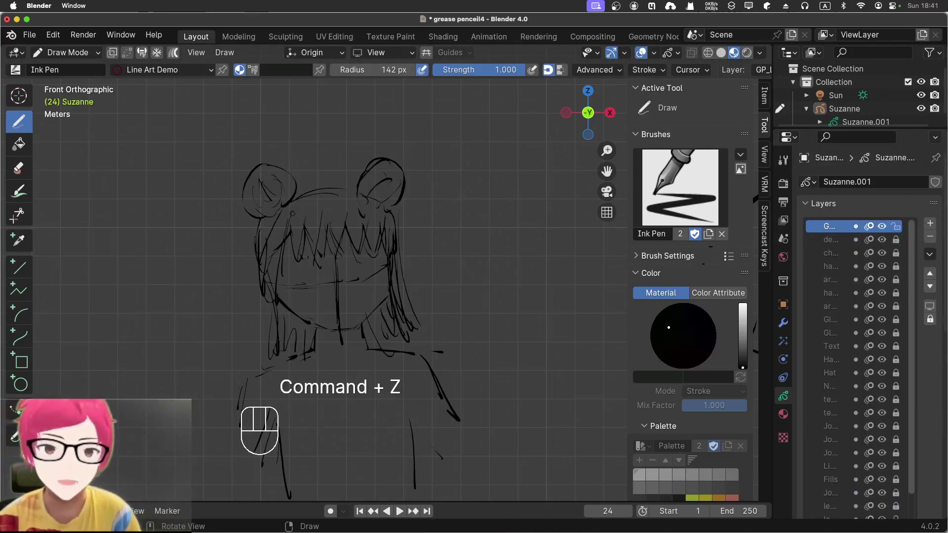
{"action": "left_click_drag", "start_coordinate": [236, 195], "coordinate": [299, 194]}
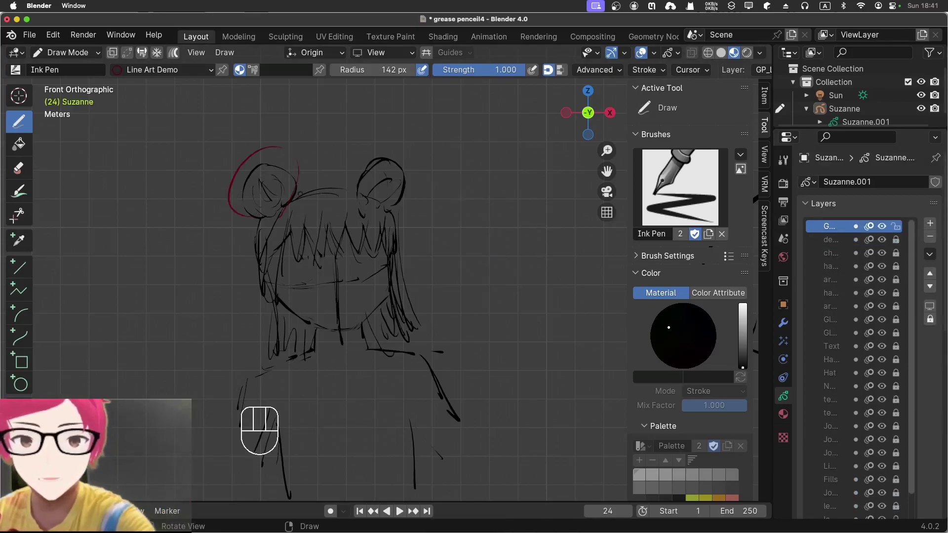
{"action": "key", "text": "super+z"}
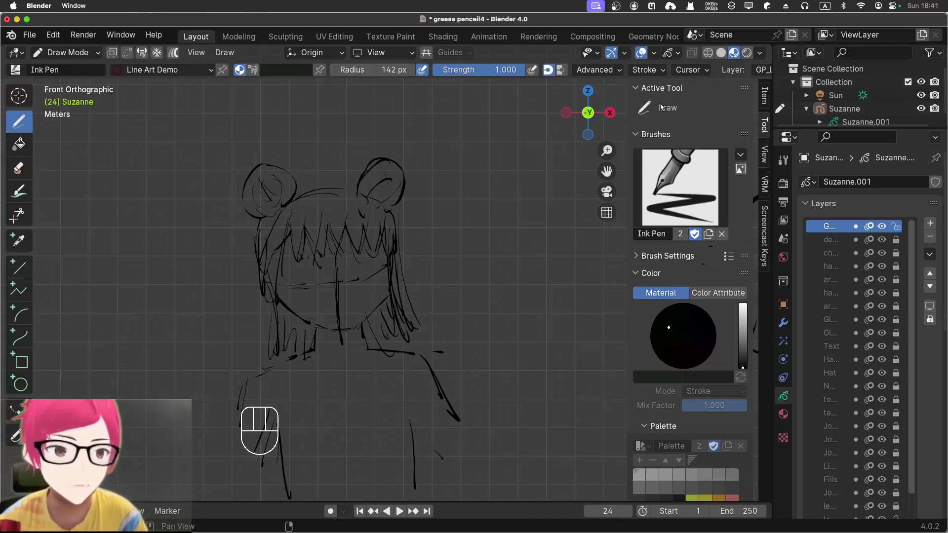
Set the Ink Pen brush's angle to 0°, its angle factor to 0.000 and the post-processing smoothing to 1.000
{"action": "left_click", "coordinate": [614, 72]}
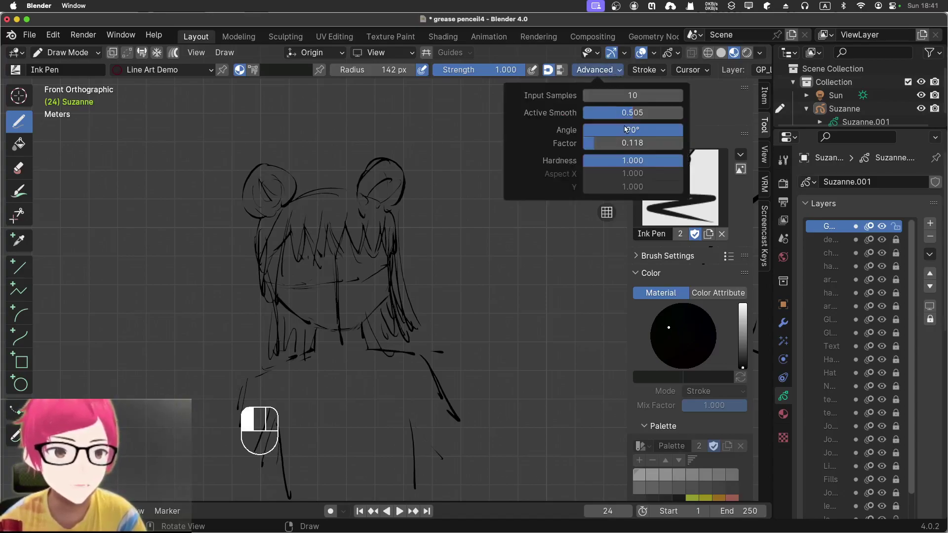
{"action": "left_click", "coordinate": [636, 134]}
{"action": "type", "text": "0"}
{"action": "key", "text": "Return"}
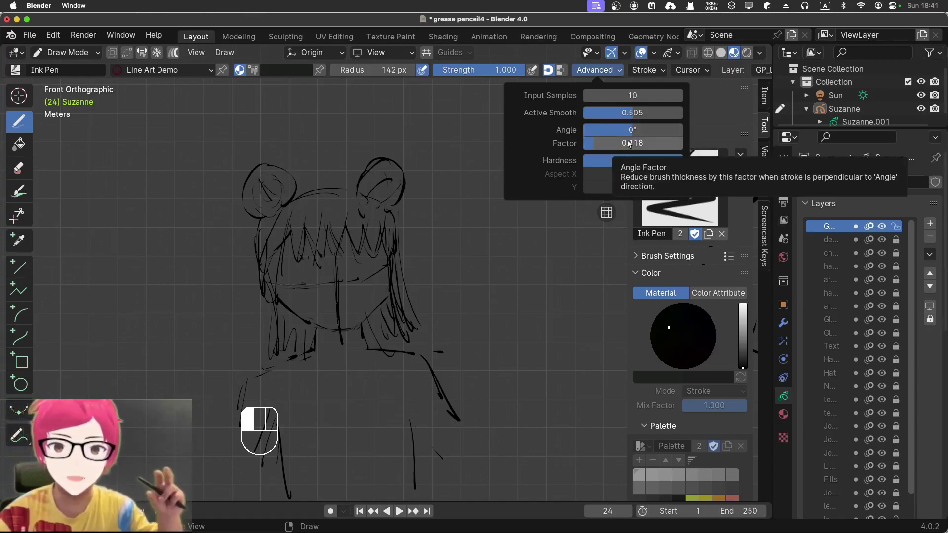
{"action": "key", "text": "BackSpace"}
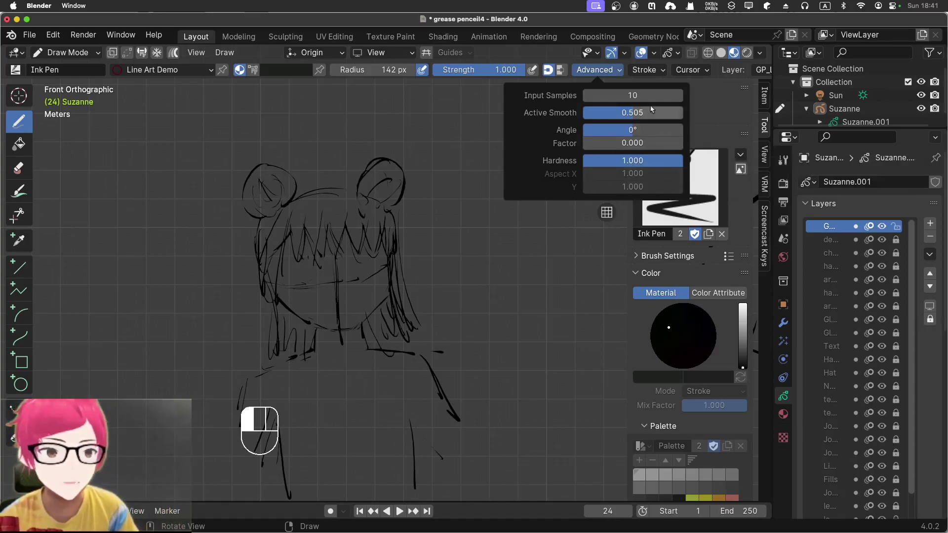
{"action": "left_click", "coordinate": [650, 72]}
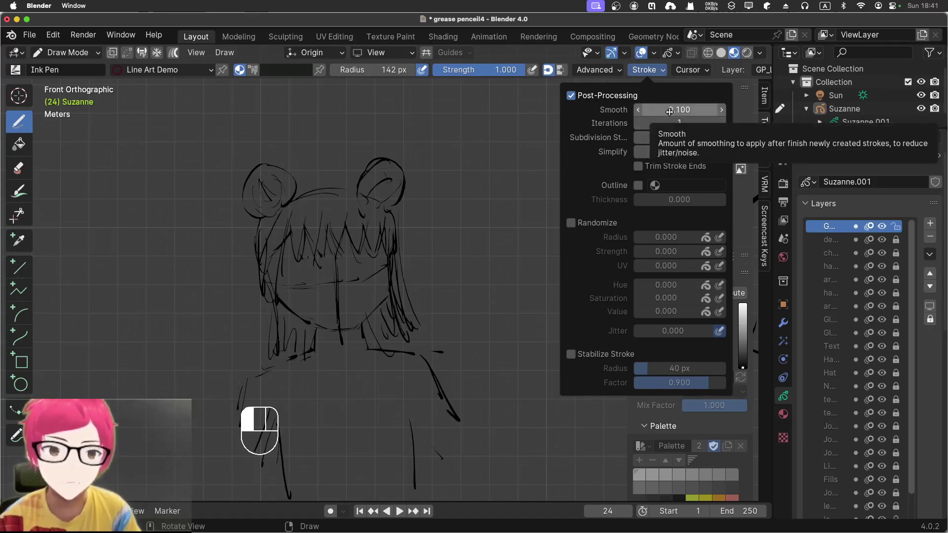
{"action": "left_click_drag", "start_coordinate": [670, 111], "coordinate": [716, 114]}
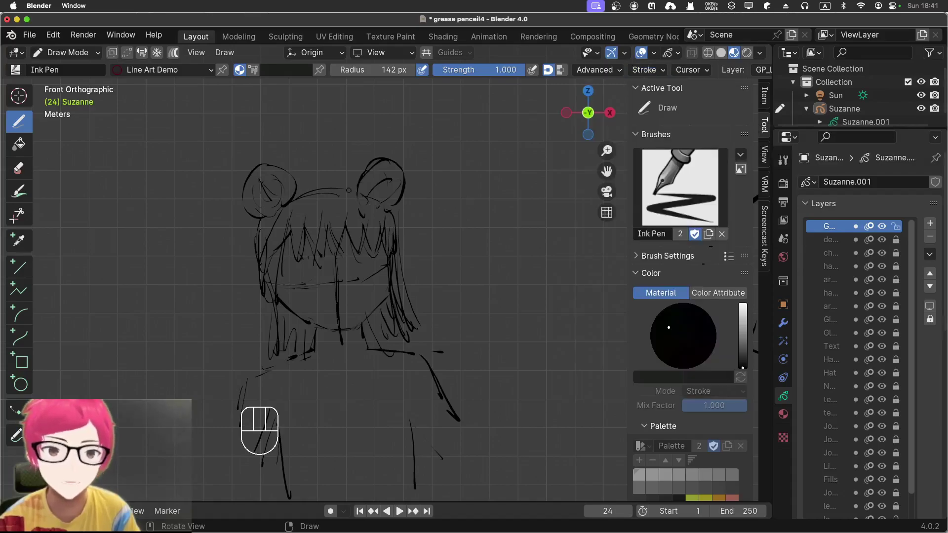
Try a red stroke beside the head and a traced outline of the buns and hair, undoing them all
{"action": "mouse_move", "coordinate": [491, 227]}
{"action": "left_mouse_down"}
{"action": "mouse_move", "coordinate": [518, 154]}
{"action": "mouse_move", "coordinate": [552, 230]}
{"action": "mouse_move", "coordinate": [559, 306]}
{"action": "mouse_move", "coordinate": [572, 329]}
{"action": "mouse_move", "coordinate": [492, 246]}
{"action": "mouse_move", "coordinate": [575, 335]}
{"action": "left_mouse_up"}
{"action": "key", "text": "super+z"}
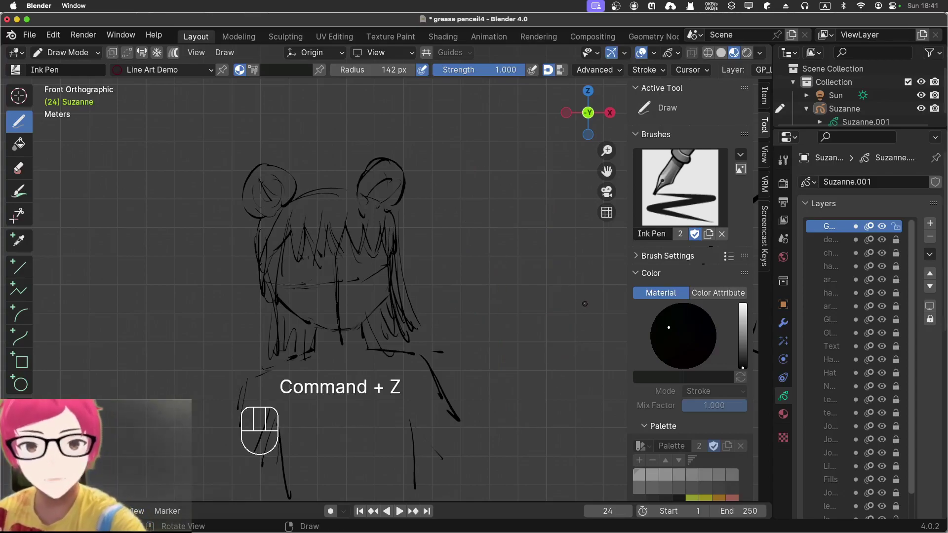
{"action": "mouse_move", "coordinate": [260, 215]}
{"action": "left_mouse_down"}
{"action": "mouse_move", "coordinate": [242, 195]}
{"action": "mouse_move", "coordinate": [299, 182]}
{"action": "mouse_move", "coordinate": [299, 205]}
{"action": "mouse_move", "coordinate": [411, 168]}
{"action": "mouse_move", "coordinate": [388, 210]}
{"action": "mouse_move", "coordinate": [437, 365]}
{"action": "left_mouse_up"}
{"action": "mouse_move", "coordinate": [263, 222]}
{"action": "left_mouse_down"}
{"action": "mouse_move", "coordinate": [256, 254]}
{"action": "mouse_move", "coordinate": [275, 384]}
{"action": "left_mouse_up"}
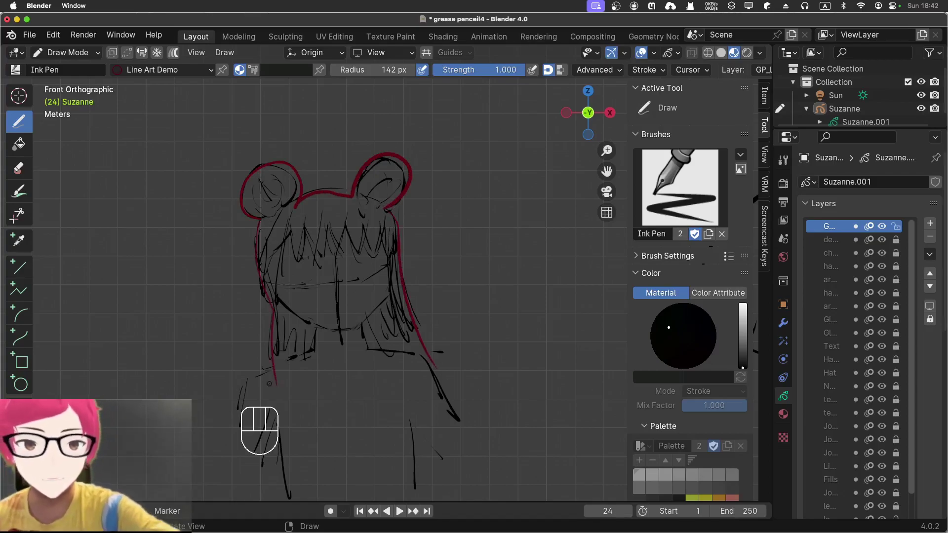
{"action": "key", "text": "super+z"}
{"action": "key", "text": "super+z"}
{"action": "key", "text": "super+z"}
{"action": "key", "text": "super+z"}
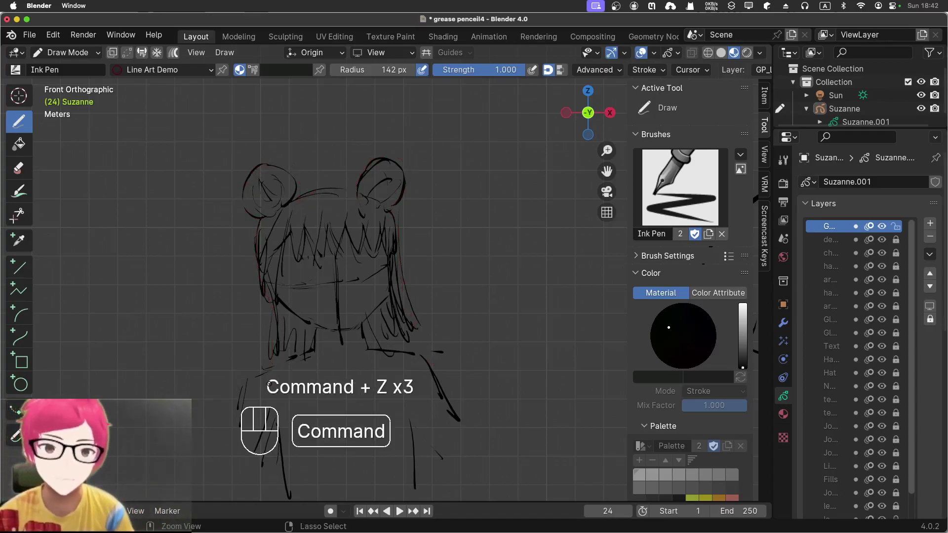
{"action": "key", "text": "shift+super+z"}
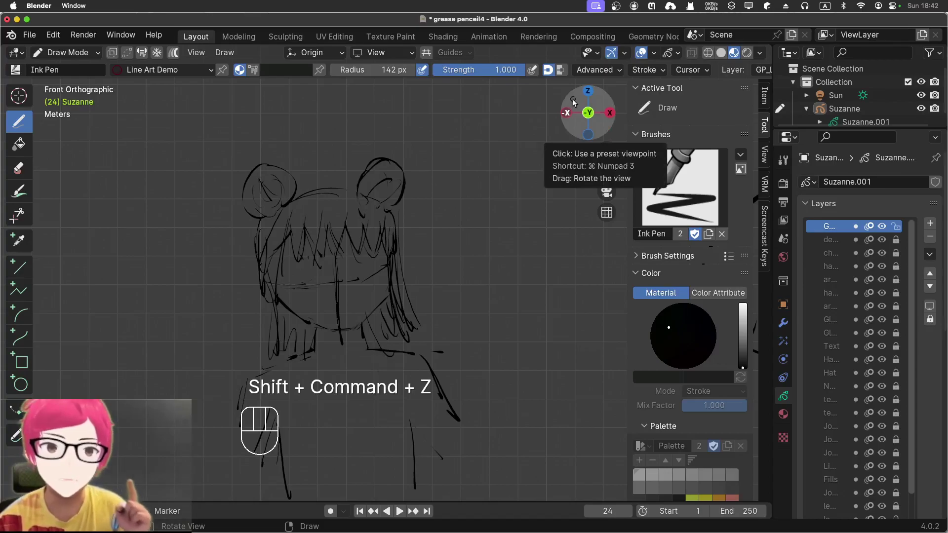
Review the stroke post-processing settings, try a squiggly red line beside the head and undo it
{"action": "left_click", "coordinate": [651, 70]}
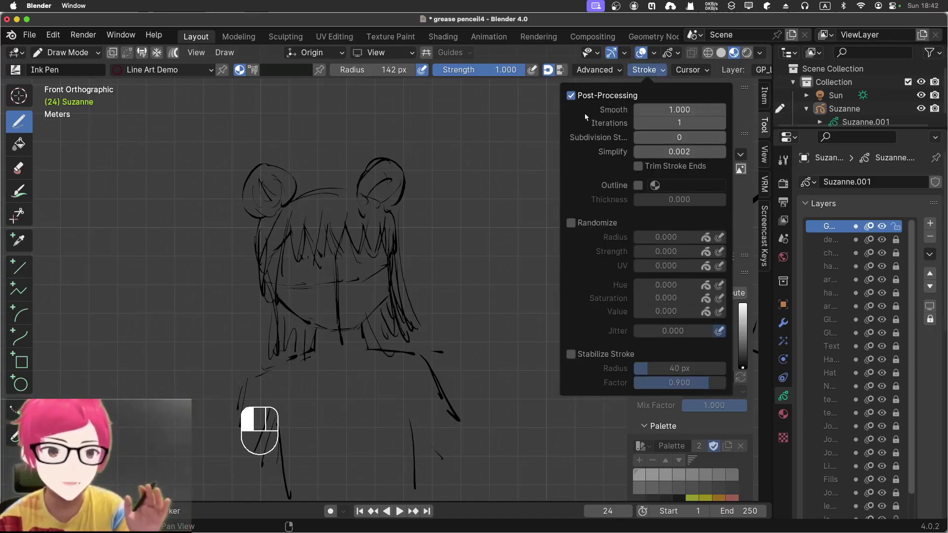
{"action": "mouse_move", "coordinate": [444, 261]}
{"action": "left_mouse_down"}
{"action": "mouse_move", "coordinate": [468, 228]}
{"action": "mouse_move", "coordinate": [578, 404]}
{"action": "left_mouse_up"}
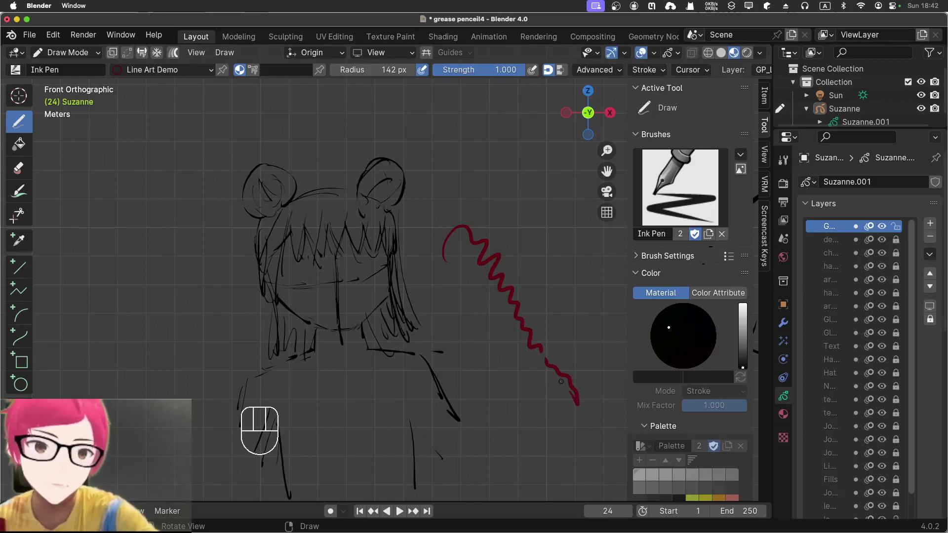
{"action": "key", "text": "super+z"}
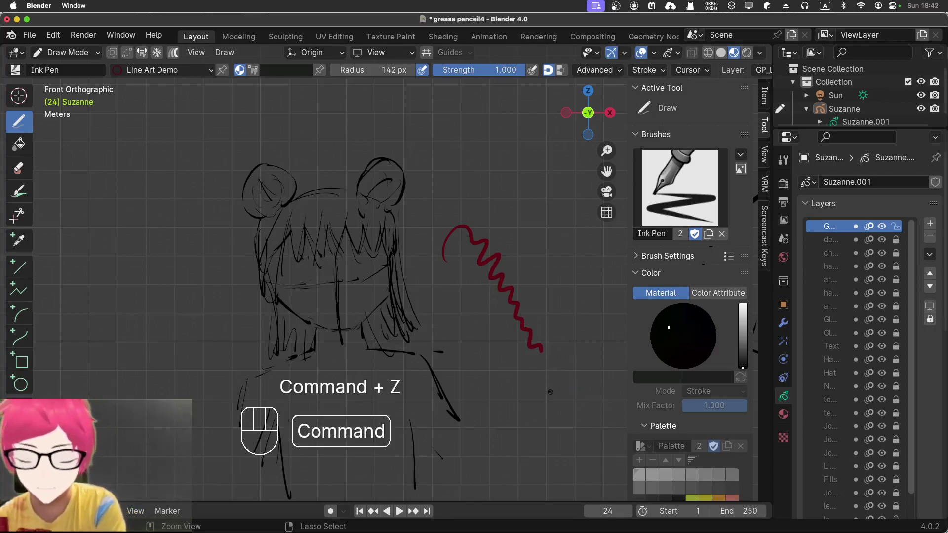
{"action": "key", "text": "super+z"}
{"action": "key", "text": "super+z"}
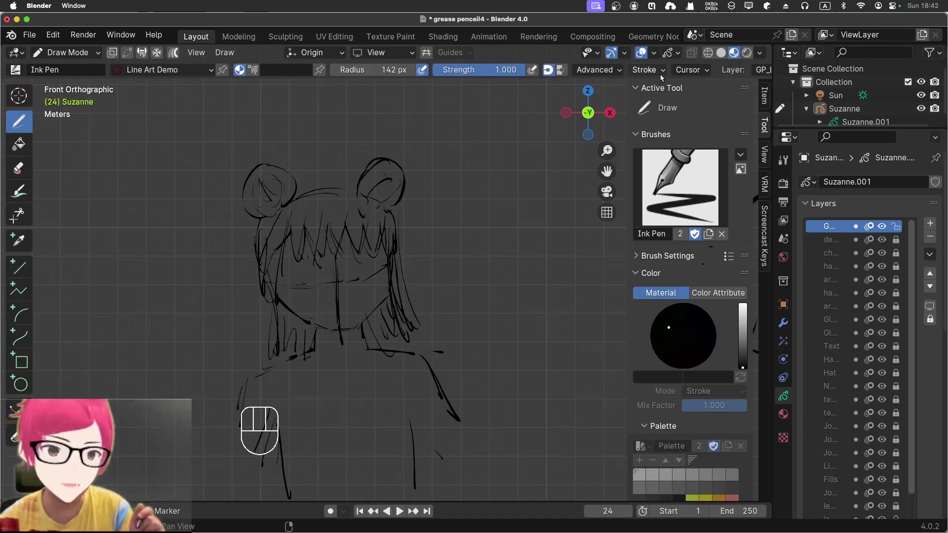
Enable Stabilize Stroke for the Ink Pen brush
{"action": "left_click", "coordinate": [659, 73]}
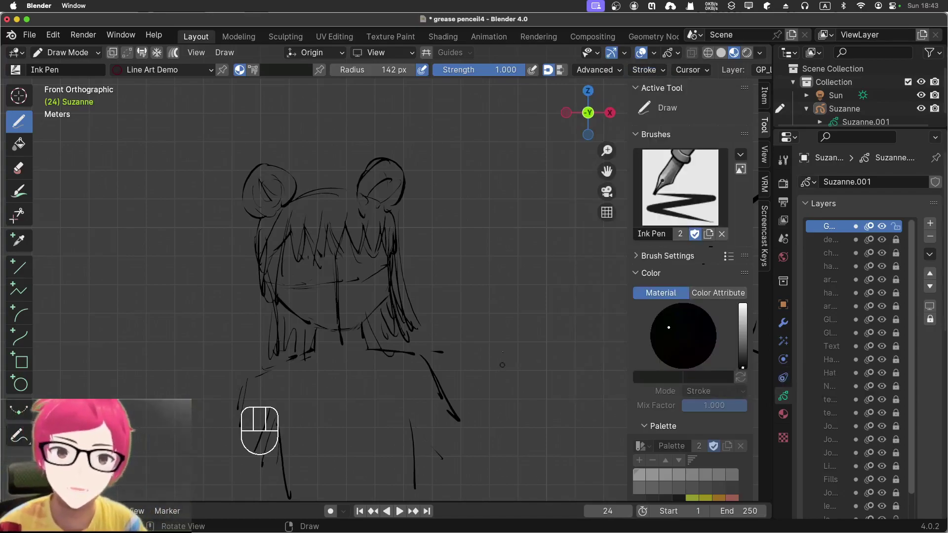
{"action": "left_click", "coordinate": [650, 70]}
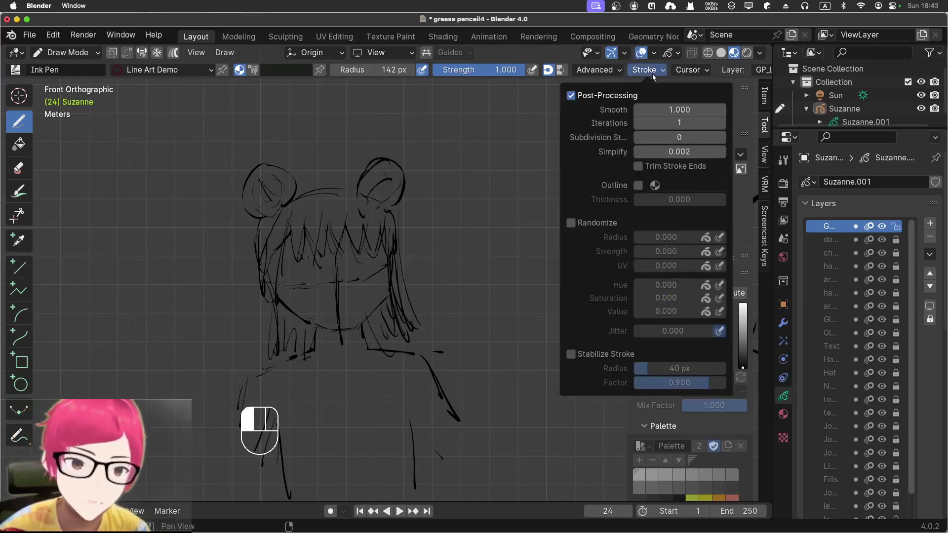
{"action": "left_click", "coordinate": [571, 355]}
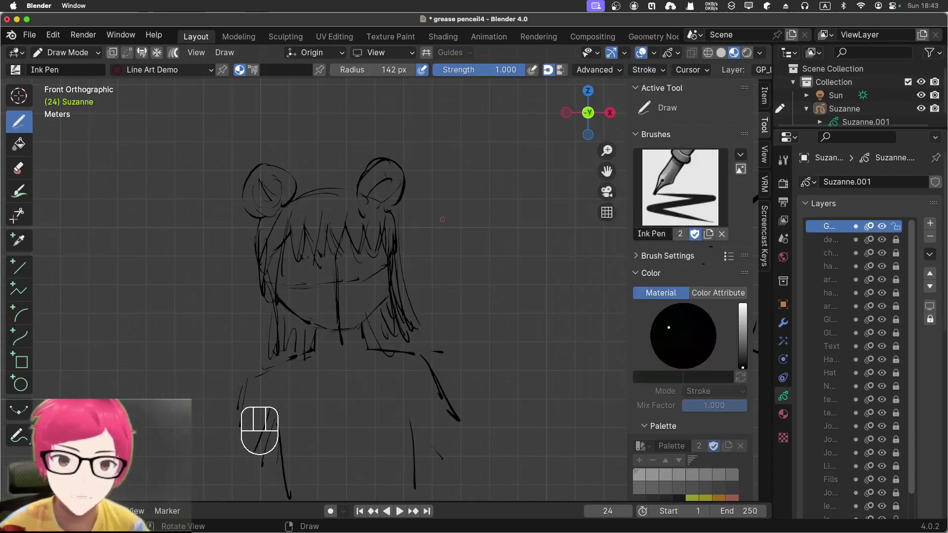
Try stabilized curves beside the head before and after raising the stabilizer radius to 146 px, and undo the curves
{"action": "mouse_move", "coordinate": [435, 208]}
{"action": "left_mouse_down"}
{"action": "mouse_move", "coordinate": [469, 206]}
{"action": "mouse_move", "coordinate": [494, 228]}
{"action": "mouse_move", "coordinate": [541, 236]}
{"action": "mouse_move", "coordinate": [557, 279]}
{"action": "mouse_move", "coordinate": [530, 356]}
{"action": "mouse_move", "coordinate": [581, 373]}
{"action": "mouse_move", "coordinate": [587, 301]}
{"action": "mouse_move", "coordinate": [553, 177]}
{"action": "mouse_move", "coordinate": [520, 160]}
{"action": "left_mouse_up"}
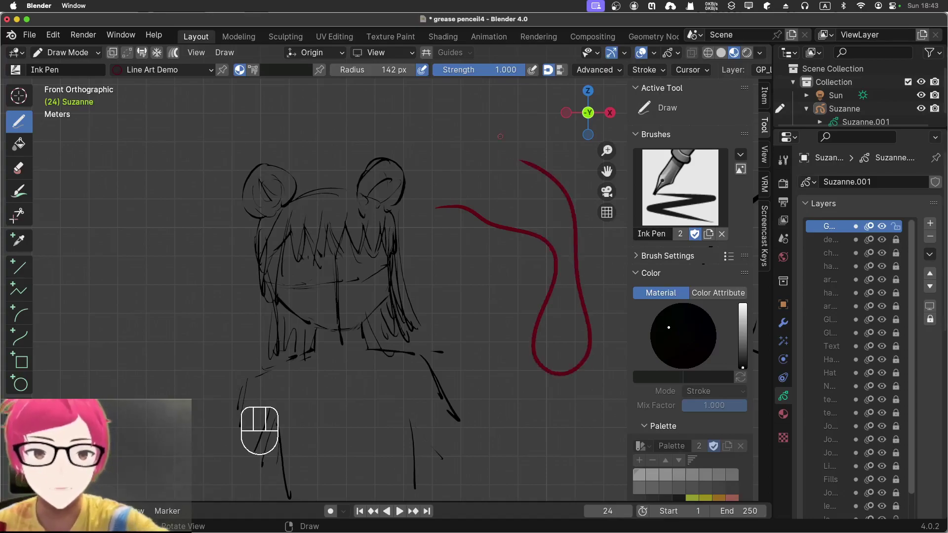
{"action": "left_click", "coordinate": [647, 70]}
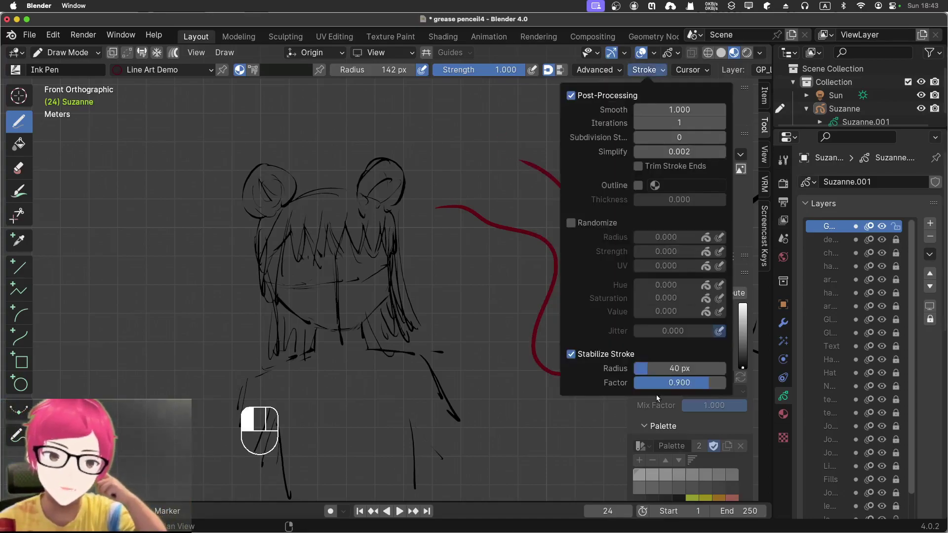
{"action": "left_click_drag", "start_coordinate": [651, 370], "coordinate": [709, 373]}
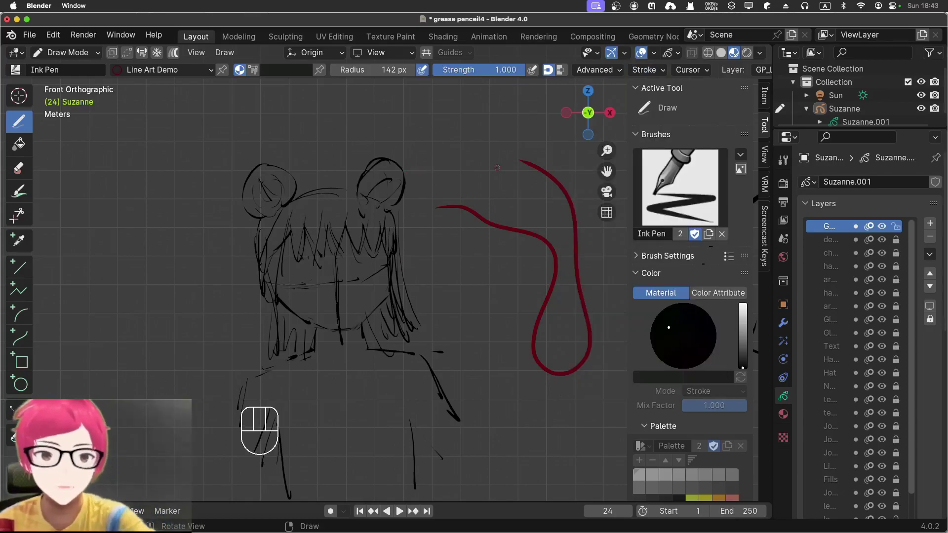
{"action": "mouse_move", "coordinate": [474, 145]}
{"action": "left_mouse_down"}
{"action": "mouse_move", "coordinate": [460, 183]}
{"action": "mouse_move", "coordinate": [464, 227]}
{"action": "mouse_move", "coordinate": [498, 276]}
{"action": "mouse_move", "coordinate": [478, 380]}
{"action": "mouse_move", "coordinate": [487, 419]}
{"action": "mouse_move", "coordinate": [531, 426]}
{"action": "mouse_move", "coordinate": [556, 355]}
{"action": "mouse_move", "coordinate": [553, 296]}
{"action": "mouse_move", "coordinate": [505, 261]}
{"action": "mouse_move", "coordinate": [531, 220]}
{"action": "mouse_move", "coordinate": [548, 276]}
{"action": "mouse_move", "coordinate": [541, 375]}
{"action": "mouse_move", "coordinate": [581, 376]}
{"action": "left_mouse_up"}
{"action": "key", "text": "super+z"}
{"action": "key", "text": "super+z"}
{"action": "key", "text": "super+z"}
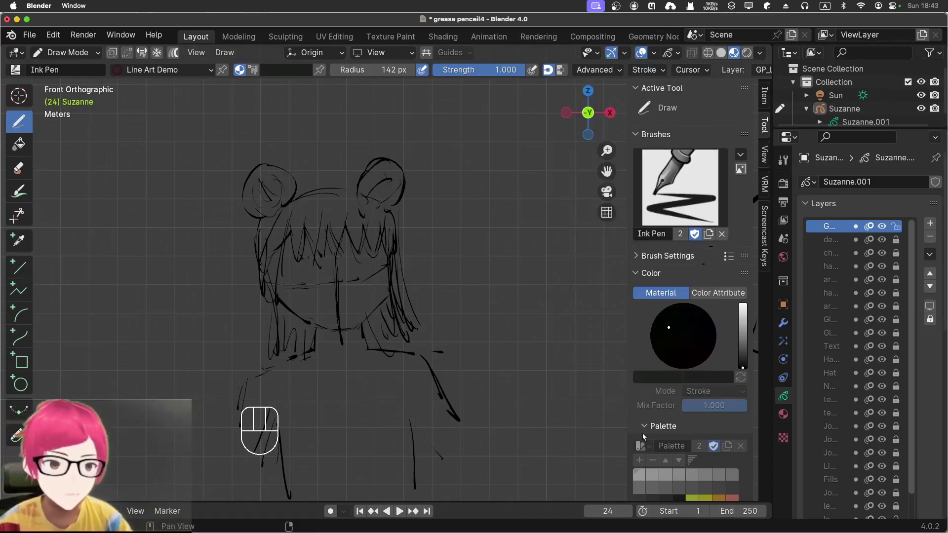
Lower the stroke stabilizer radius to 41 px
{"action": "left_click", "coordinate": [642, 73]}
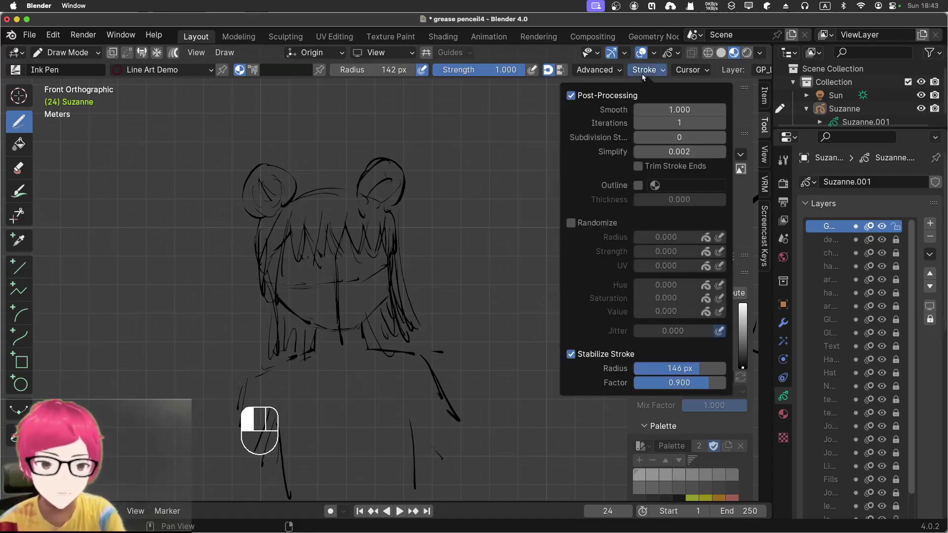
{"action": "key", "text": "super"}
{"action": "key", "text": "super+z"}
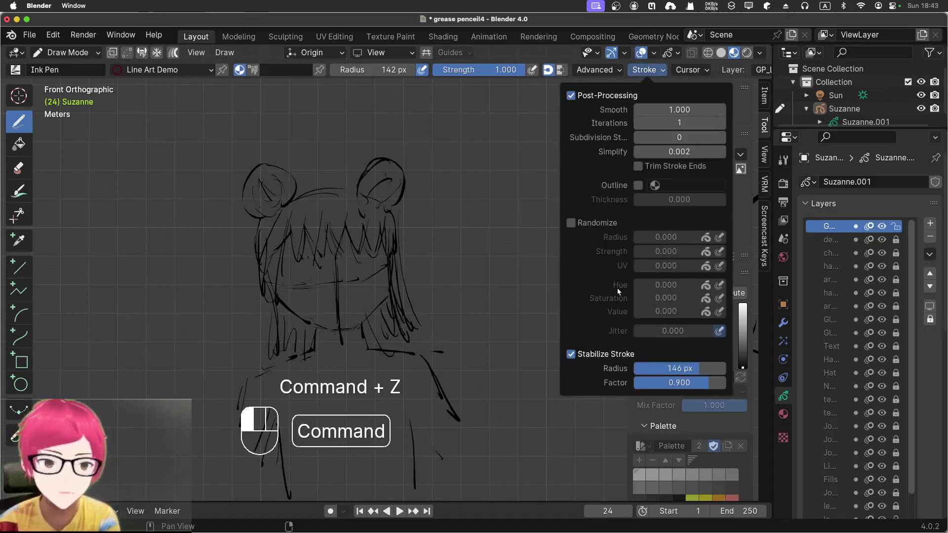
{"action": "left_click_drag", "start_coordinate": [693, 371], "coordinate": [639, 375]}
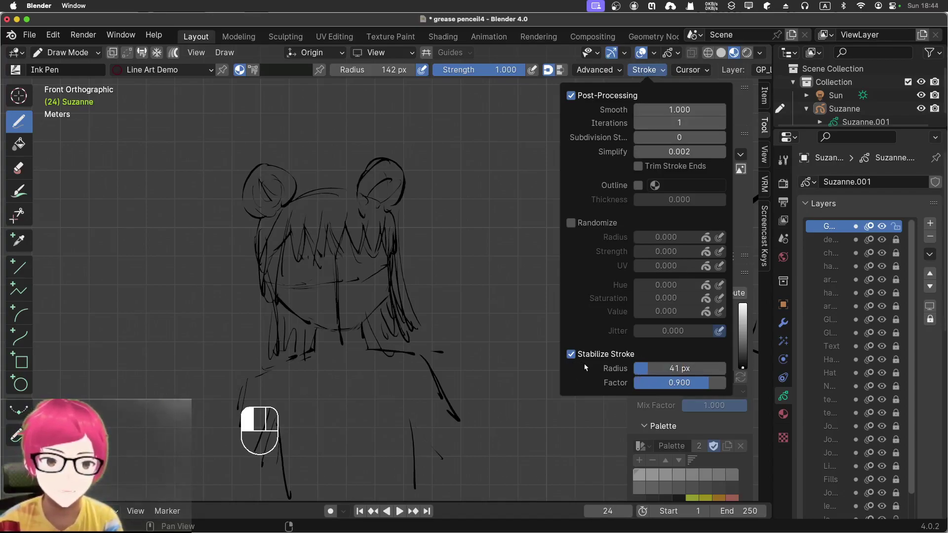
Try wavy red lines beside the head and an outline of the left bun and hair, undoing them
{"action": "left_click_drag", "start_coordinate": [514, 299], "coordinate": [496, 338]}
{"action": "mouse_move", "coordinate": [472, 142]}
{"action": "left_mouse_down"}
{"action": "mouse_move", "coordinate": [498, 168]}
{"action": "mouse_move", "coordinate": [476, 237]}
{"action": "mouse_move", "coordinate": [500, 328]}
{"action": "left_mouse_up"}
{"action": "mouse_move", "coordinate": [552, 170]}
{"action": "left_mouse_down"}
{"action": "mouse_move", "coordinate": [561, 297]}
{"action": "mouse_move", "coordinate": [538, 416]}
{"action": "left_mouse_up"}
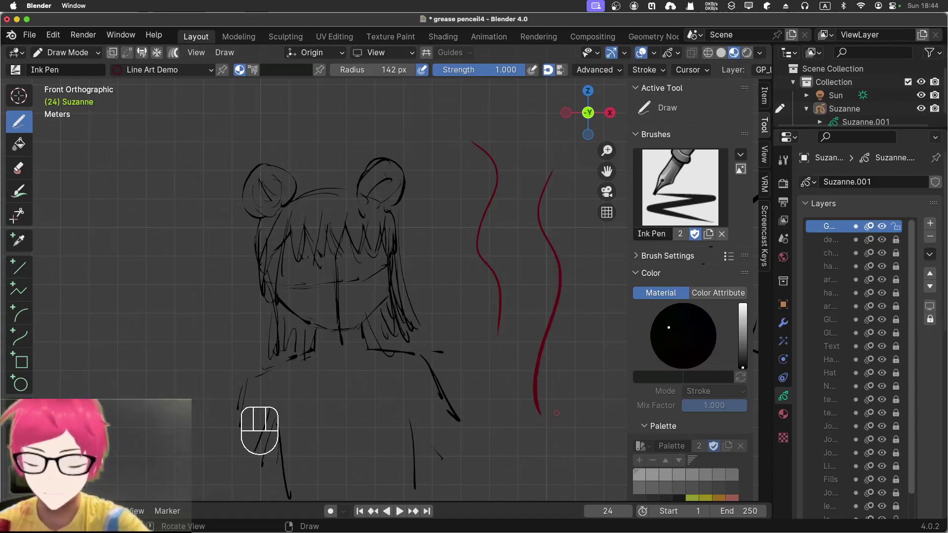
{"action": "key", "text": "super+z"}
{"action": "key", "text": "super+z"}
{"action": "mouse_move", "coordinate": [285, 205]}
{"action": "left_mouse_down"}
{"action": "mouse_move", "coordinate": [296, 180]}
{"action": "mouse_move", "coordinate": [279, 156]}
{"action": "mouse_move", "coordinate": [254, 157]}
{"action": "mouse_move", "coordinate": [229, 183]}
{"action": "mouse_move", "coordinate": [235, 213]}
{"action": "mouse_move", "coordinate": [267, 229]}
{"action": "mouse_move", "coordinate": [263, 305]}
{"action": "mouse_move", "coordinate": [292, 322]}
{"action": "mouse_move", "coordinate": [275, 364]}
{"action": "left_mouse_up"}
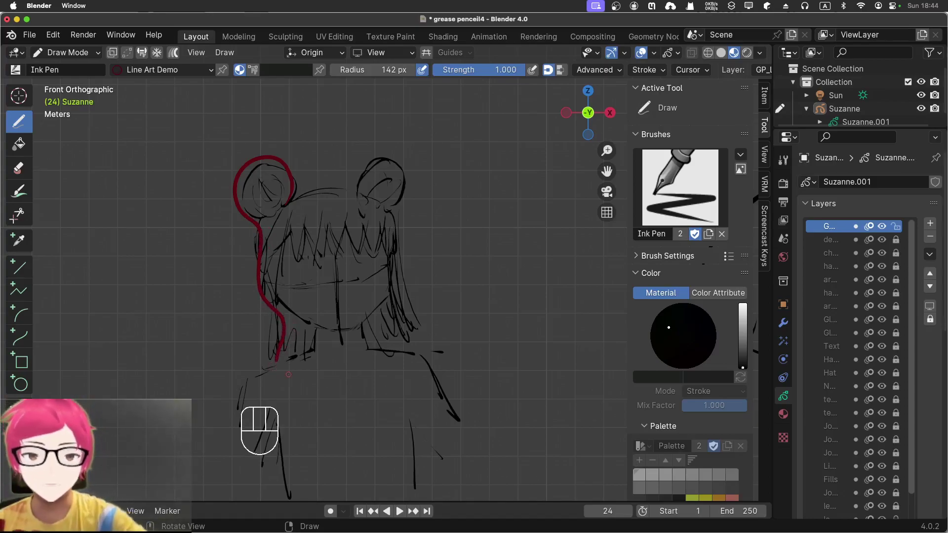
{"action": "key", "text": "super+z"}
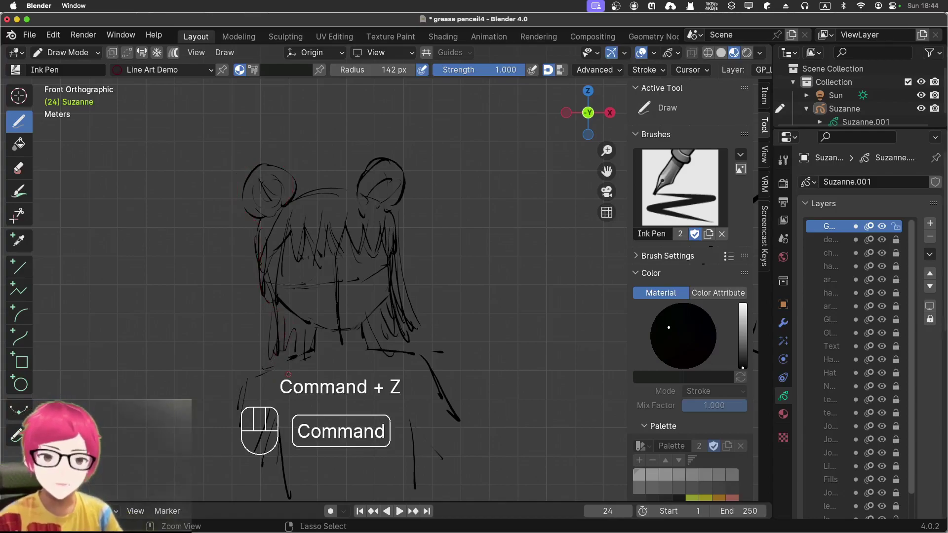
Set the stroke stabilizer radius to 28 px and lower the stabilizer factor
{"action": "left_click", "coordinate": [662, 71]}
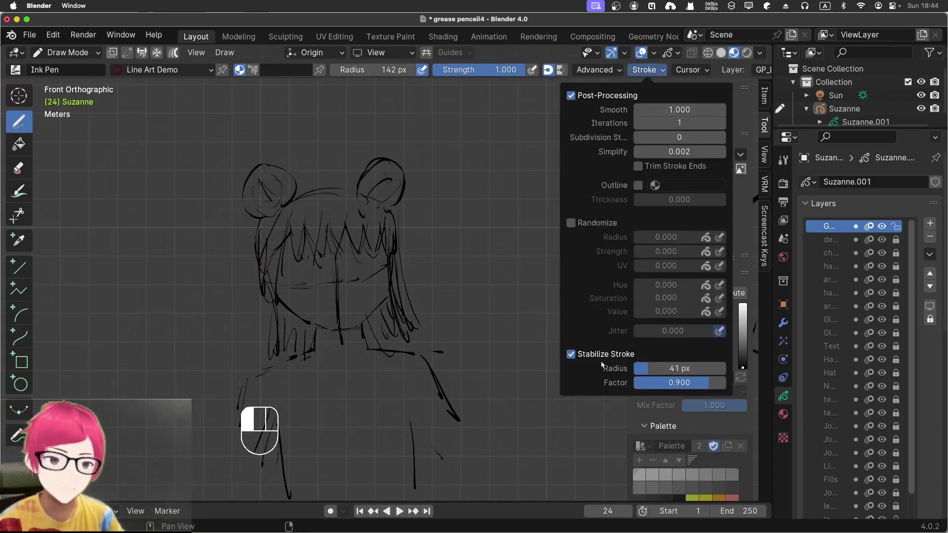
{"action": "left_click_drag", "start_coordinate": [648, 369], "coordinate": [636, 370]}
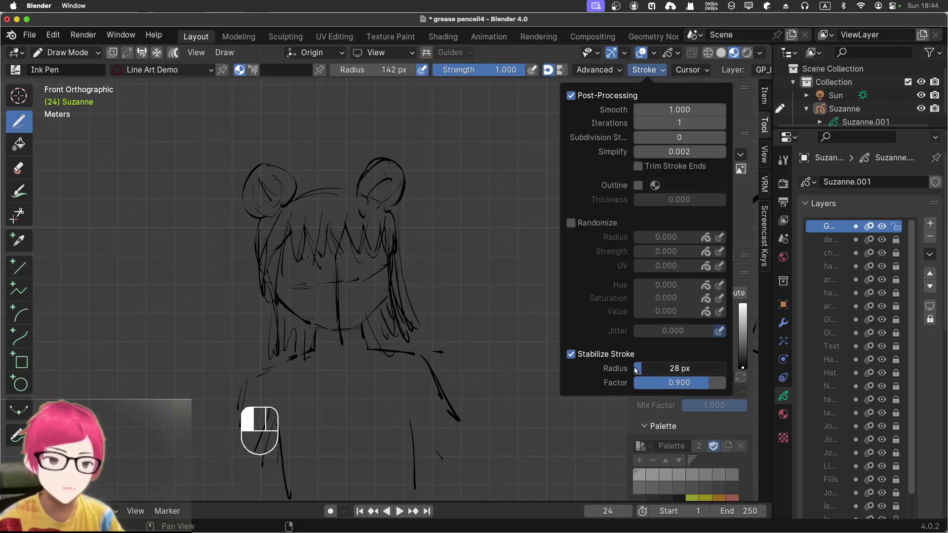
{"action": "left_click_drag", "start_coordinate": [696, 384], "coordinate": [649, 385]}
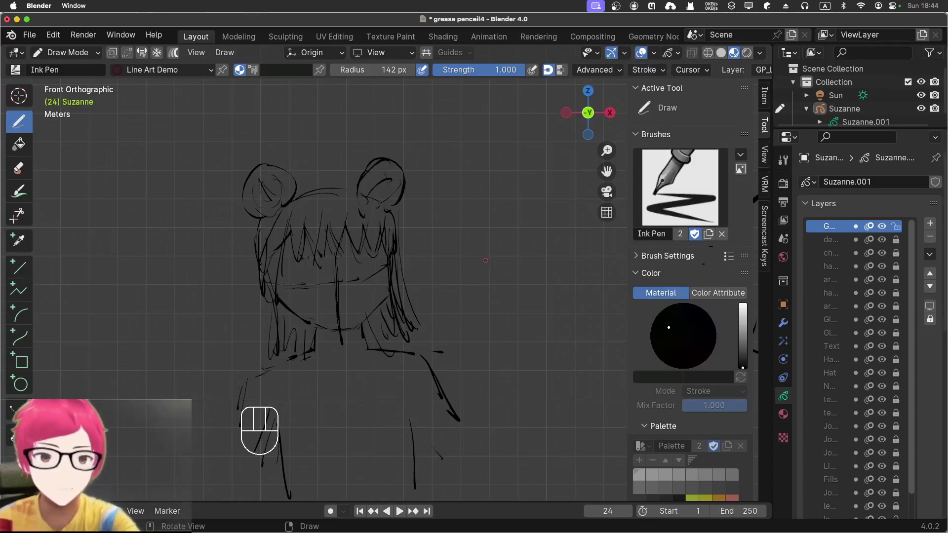
Trace the outer contour of both buns, the head top and the long side hair in red over the sketch
{"action": "mouse_move", "coordinate": [257, 215]}
{"action": "left_mouse_down"}
{"action": "mouse_move", "coordinate": [243, 191]}
{"action": "mouse_move", "coordinate": [261, 165]}
{"action": "mouse_move", "coordinate": [281, 162]}
{"action": "mouse_move", "coordinate": [292, 200]}
{"action": "mouse_move", "coordinate": [284, 213]}
{"action": "mouse_move", "coordinate": [316, 191]}
{"action": "mouse_move", "coordinate": [360, 192]}
{"action": "mouse_move", "coordinate": [357, 175]}
{"action": "mouse_move", "coordinate": [372, 157]}
{"action": "mouse_move", "coordinate": [401, 154]}
{"action": "mouse_move", "coordinate": [419, 172]}
{"action": "mouse_move", "coordinate": [417, 198]}
{"action": "mouse_move", "coordinate": [385, 211]}
{"action": "mouse_move", "coordinate": [407, 239]}
{"action": "mouse_move", "coordinate": [404, 291]}
{"action": "mouse_move", "coordinate": [416, 328]}
{"action": "mouse_move", "coordinate": [441, 367]}
{"action": "left_mouse_up"}
{"action": "mouse_move", "coordinate": [259, 221]}
{"action": "left_mouse_down"}
{"action": "mouse_move", "coordinate": [250, 256]}
{"action": "mouse_move", "coordinate": [275, 336]}
{"action": "mouse_move", "coordinate": [263, 377]}
{"action": "left_mouse_up"}
{"action": "mouse_move", "coordinate": [256, 219]}
{"action": "left_mouse_down"}
{"action": "mouse_move", "coordinate": [254, 240]}
{"action": "mouse_move", "coordinate": [279, 254]}
{"action": "mouse_move", "coordinate": [269, 299]}
{"action": "mouse_move", "coordinate": [262, 284]}
{"action": "left_mouse_up"}
Draw the pointed zigzag bangs across the forehead in red over the sketch
{"action": "mouse_move", "coordinate": [287, 218]}
{"action": "left_mouse_down"}
{"action": "mouse_move", "coordinate": [296, 267]}
{"action": "mouse_move", "coordinate": [301, 250]}
{"action": "mouse_move", "coordinate": [295, 267]}
{"action": "mouse_move", "coordinate": [305, 252]}
{"action": "mouse_move", "coordinate": [313, 271]}
{"action": "left_mouse_up"}
{"action": "left_click_drag", "start_coordinate": [321, 219], "coordinate": [308, 271]}
{"action": "mouse_move", "coordinate": [319, 218]}
{"action": "left_mouse_down"}
{"action": "mouse_move", "coordinate": [327, 261]}
{"action": "mouse_move", "coordinate": [329, 246]}
{"action": "mouse_move", "coordinate": [327, 258]}
{"action": "mouse_move", "coordinate": [346, 258]}
{"action": "mouse_move", "coordinate": [346, 225]}
{"action": "mouse_move", "coordinate": [355, 261]}
{"action": "left_mouse_up"}
{"action": "mouse_move", "coordinate": [368, 217]}
{"action": "left_mouse_down"}
{"action": "mouse_move", "coordinate": [362, 247]}
{"action": "mouse_move", "coordinate": [381, 276]}
{"action": "left_mouse_up"}
{"action": "mouse_move", "coordinate": [378, 220]}
{"action": "left_mouse_down"}
{"action": "mouse_move", "coordinate": [371, 277]}
{"action": "mouse_move", "coordinate": [390, 232]}
{"action": "mouse_move", "coordinate": [389, 270]}
{"action": "left_mouse_up"}
Draw the inner hair strands on the right side and trace the jawline in red
{"action": "left_click_drag", "start_coordinate": [388, 254], "coordinate": [404, 345]}
{"action": "left_click_drag", "start_coordinate": [381, 311], "coordinate": [394, 352]}
{"action": "mouse_move", "coordinate": [388, 294]}
{"action": "left_mouse_down"}
{"action": "mouse_move", "coordinate": [370, 318]}
{"action": "mouse_move", "coordinate": [331, 340]}
{"action": "mouse_move", "coordinate": [262, 291]}
{"action": "left_mouse_up"}
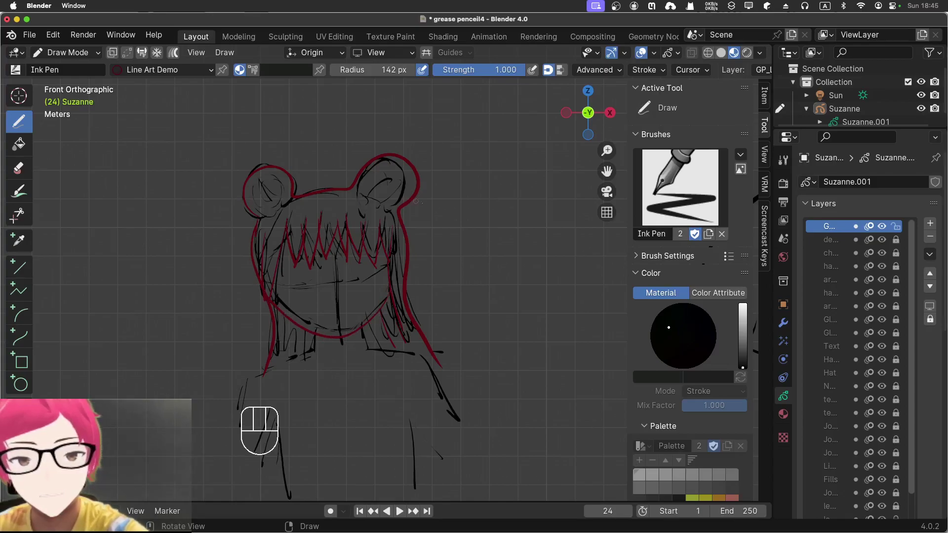
Trace the neck, shoulders, arms and torso sides in red over the sketch
{"action": "left_click_drag", "start_coordinate": [316, 333], "coordinate": [309, 361]}
{"action": "mouse_move", "coordinate": [366, 330]}
{"action": "left_mouse_down"}
{"action": "mouse_move", "coordinate": [358, 354]}
{"action": "mouse_move", "coordinate": [255, 379]}
{"action": "mouse_move", "coordinate": [230, 446]}
{"action": "mouse_move", "coordinate": [253, 476]}
{"action": "left_mouse_up"}
{"action": "left_click_drag", "start_coordinate": [275, 427], "coordinate": [280, 497]}
{"action": "left_click_drag", "start_coordinate": [406, 420], "coordinate": [409, 499]}
{"action": "left_click_drag", "start_coordinate": [406, 420], "coordinate": [446, 469]}
{"action": "left_click_drag", "start_coordinate": [421, 356], "coordinate": [459, 453]}
{"action": "left_click_drag", "start_coordinate": [361, 327], "coordinate": [368, 353]}
{"action": "mouse_move", "coordinate": [364, 351]}
{"action": "left_mouse_down"}
{"action": "mouse_move", "coordinate": [432, 354]}
{"action": "mouse_move", "coordinate": [418, 367]}
{"action": "mouse_move", "coordinate": [427, 377]}
{"action": "left_mouse_up"}
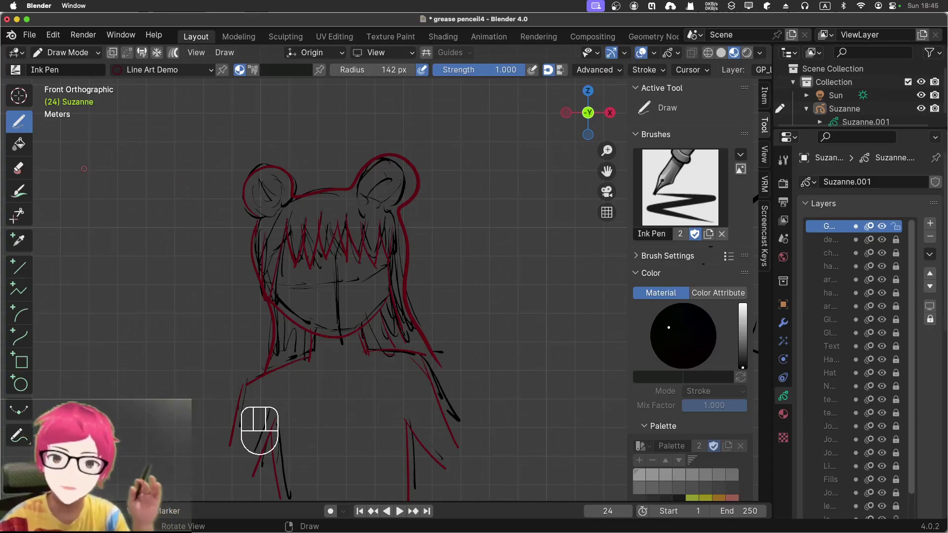
Switch the grease pencil object to Edit Mode and select all points of the red line art strokes
{"action": "left_click", "coordinate": [65, 52]}
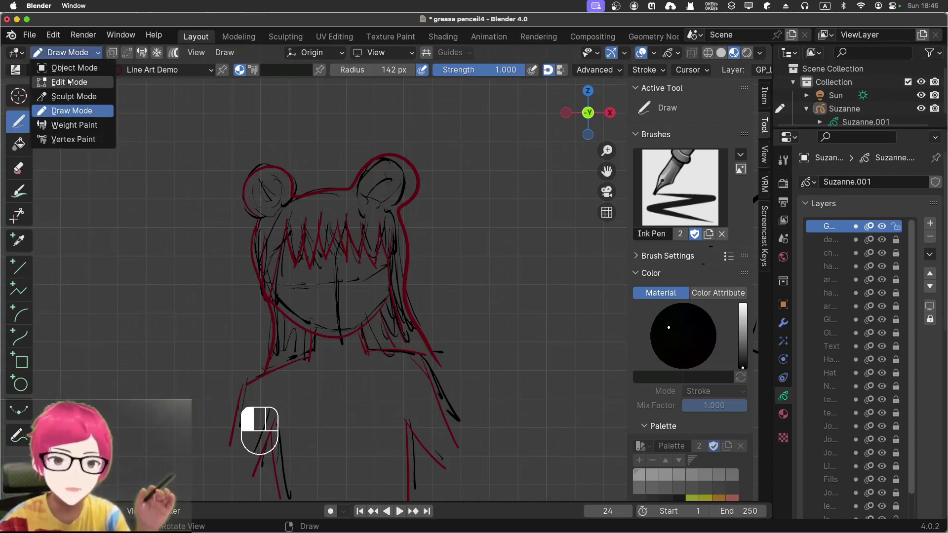
{"action": "left_click", "coordinate": [69, 82]}
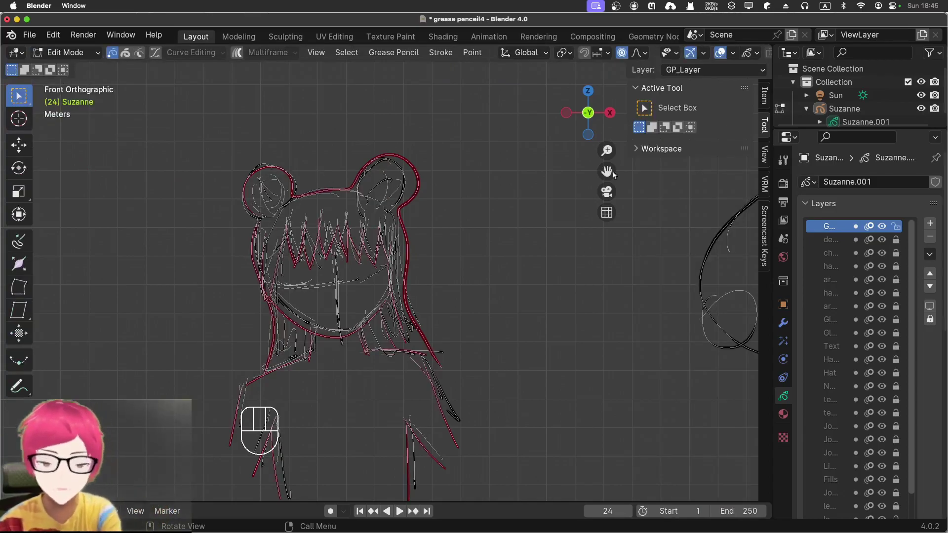
{"action": "key", "text": "a"}
{"action": "key", "text": "a"}
{"action": "key", "text": "a"}
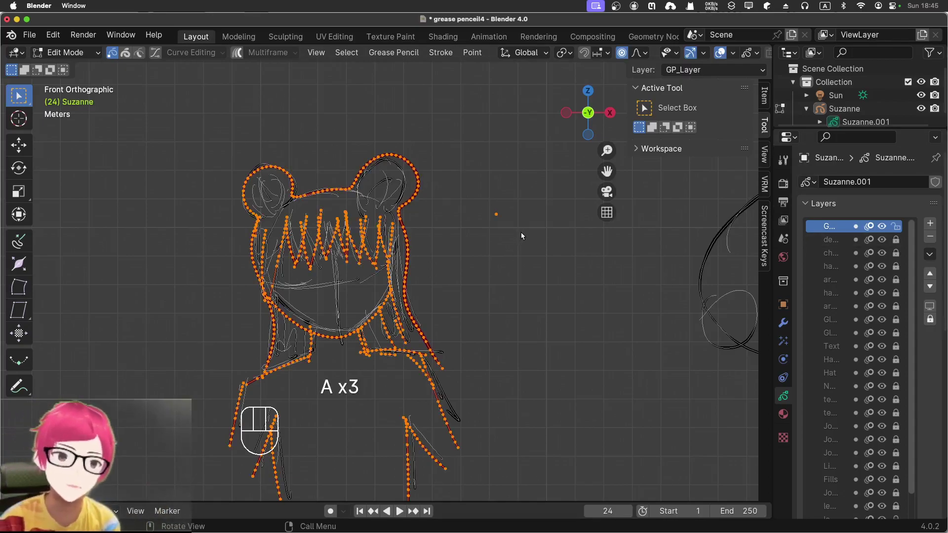
{"action": "scroll", "coordinate": [520, 230], "scroll_direction": "up", "scroll_amount": 4}
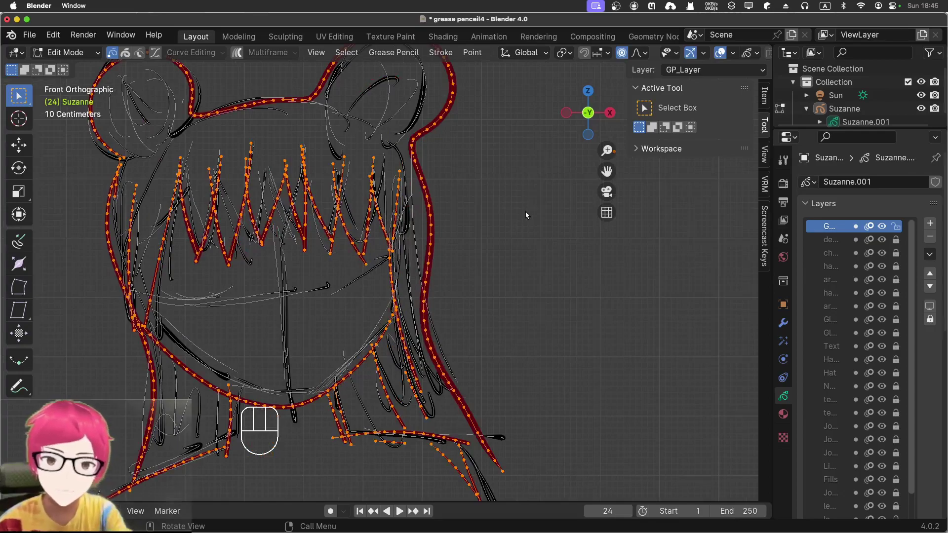
Move the upper outer point of the right ear outline inward toward the sketch, using a proportional editing size of about 2.14 m
{"action": "mouse_move", "coordinate": [526, 209]}
{"action": "middle_mouse_down", "text": "shift"}
{"action": "mouse_move", "coordinate": [511, 277]}
{"action": "mouse_move", "coordinate": [446, 230]}
{"action": "middle_mouse_up", "text": "shift"}
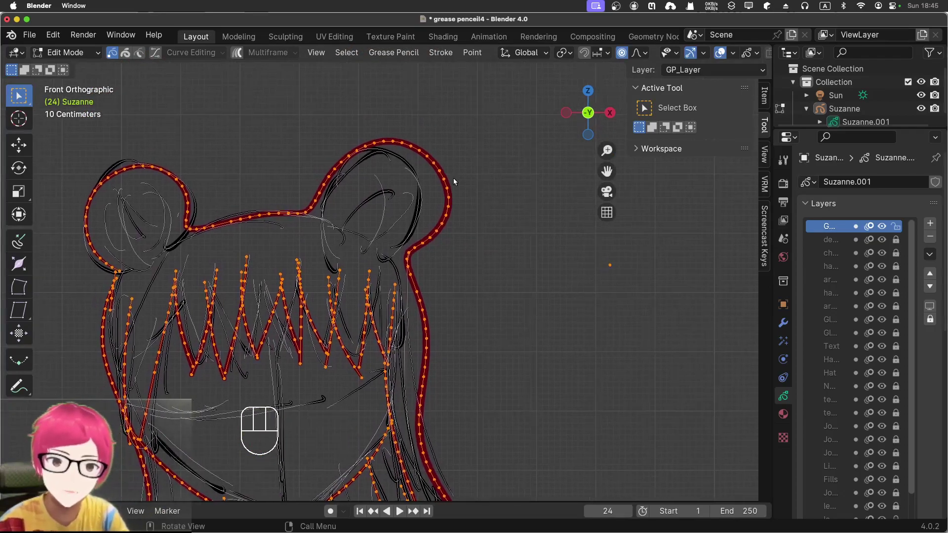
{"action": "left_click_drag", "start_coordinate": [392, 130], "coordinate": [514, 261]}
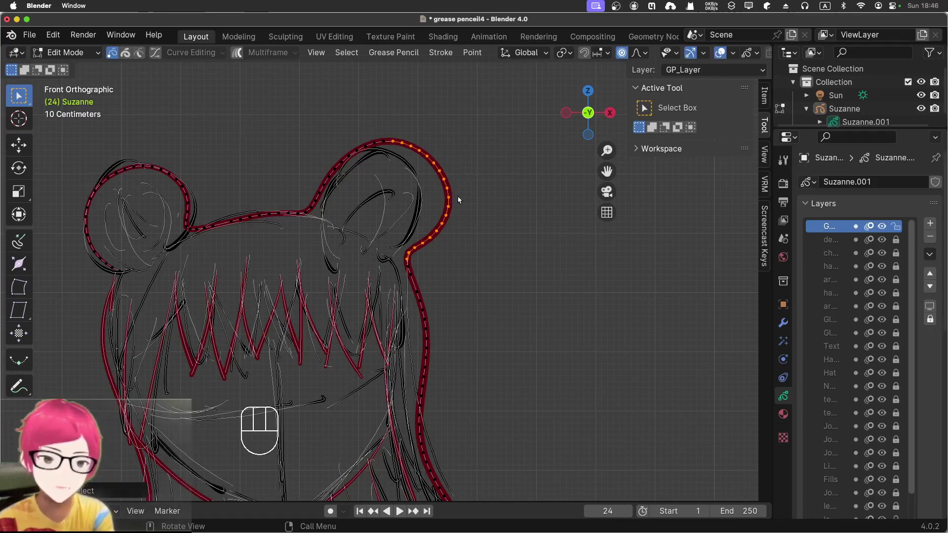
{"action": "left_click", "coordinate": [438, 172]}
{"action": "key", "text": "g"}
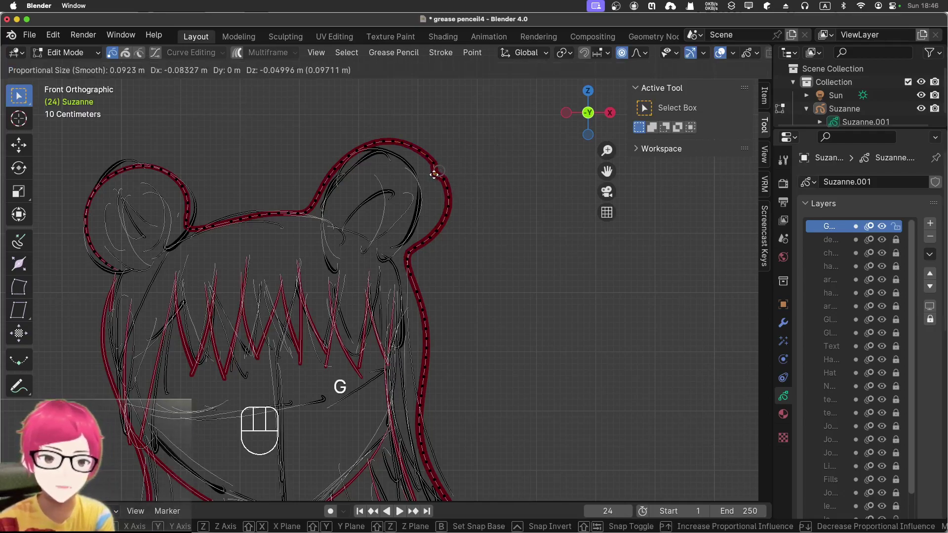
{"action": "left_click", "coordinate": [438, 170]}
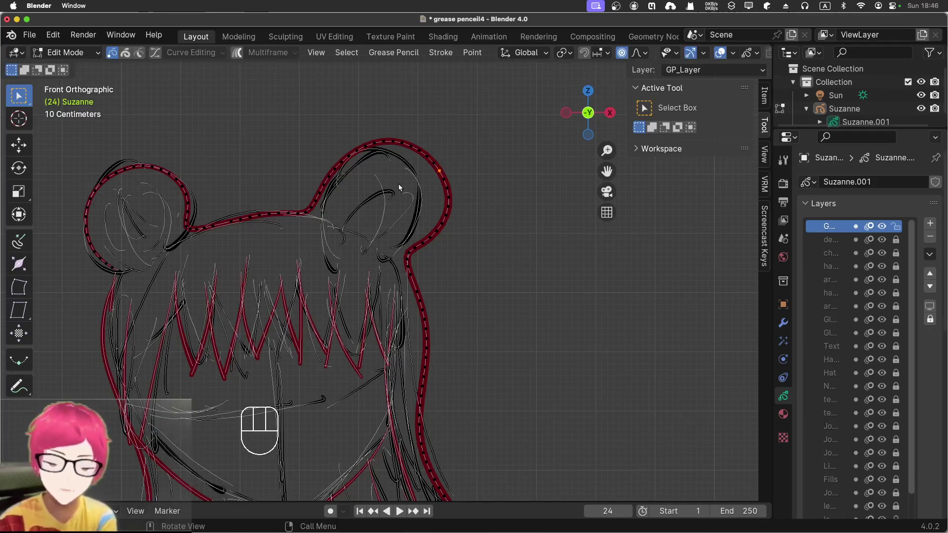
{"action": "key", "text": "g"}
{"action": "scroll", "coordinate": [393, 184], "scroll_direction": "down", "scroll_amount": 20}
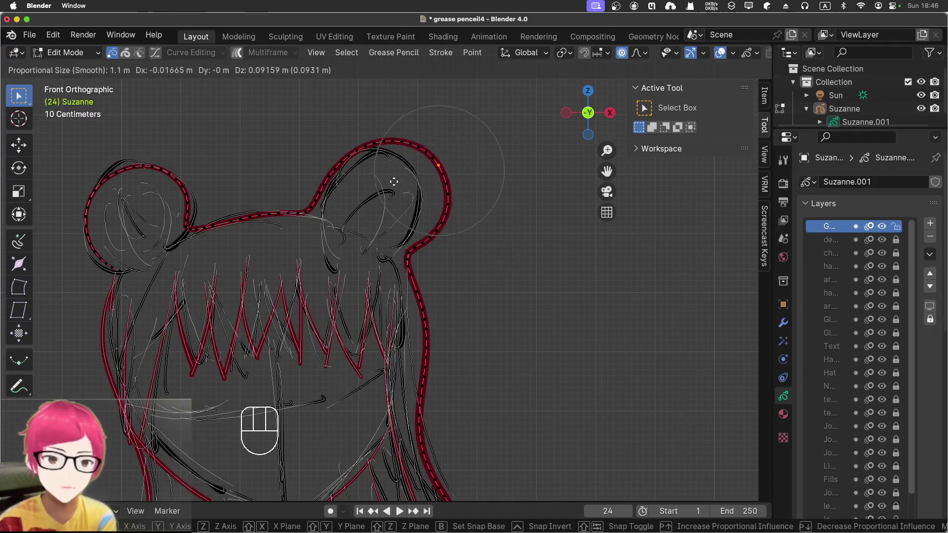
{"action": "scroll", "coordinate": [383, 185], "scroll_direction": "down", "scroll_amount": 11}
{"action": "scroll", "coordinate": [381, 193], "scroll_direction": "down", "scroll_amount": 4}
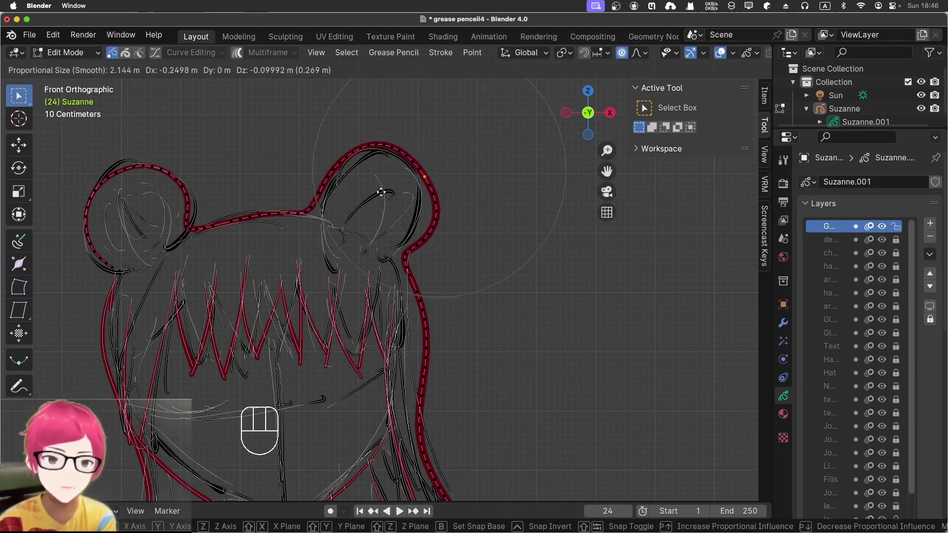
{"action": "left_click", "coordinate": [383, 193]}
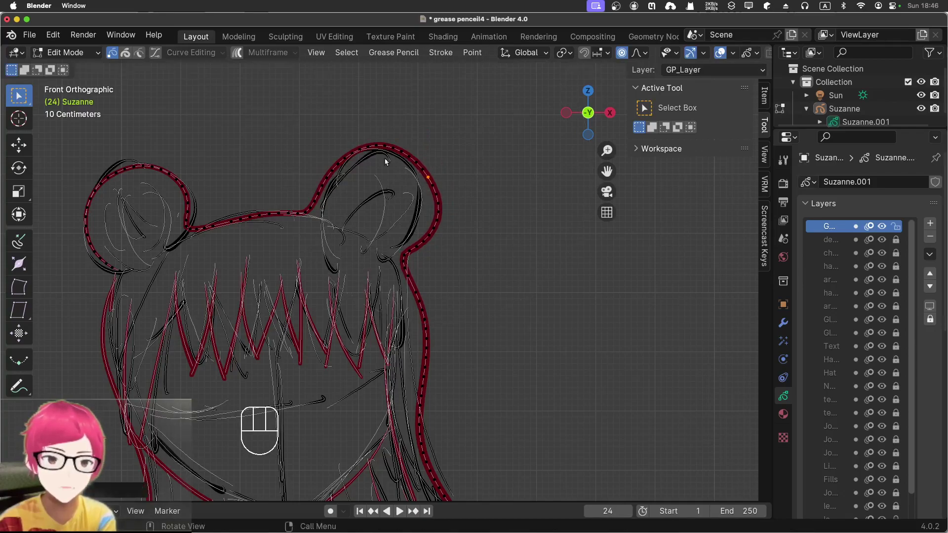
Lower the points along the top of the right ear outline slightly, reducing the proportional editing size to about 0.83 m
{"action": "left_click_drag", "start_coordinate": [346, 131], "coordinate": [403, 157]}
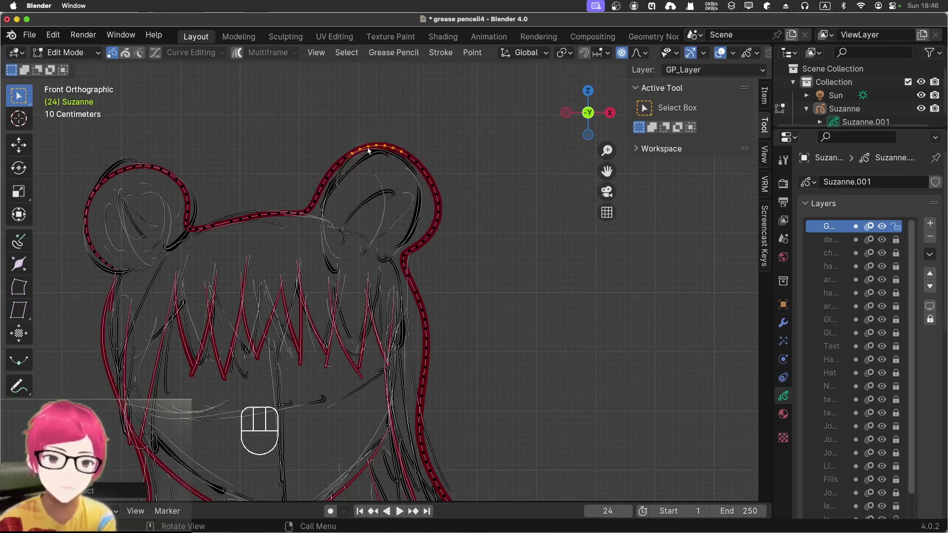
{"action": "key", "text": "g"}
{"action": "scroll", "coordinate": [384, 147], "scroll_direction": "up", "scroll_amount": 12}
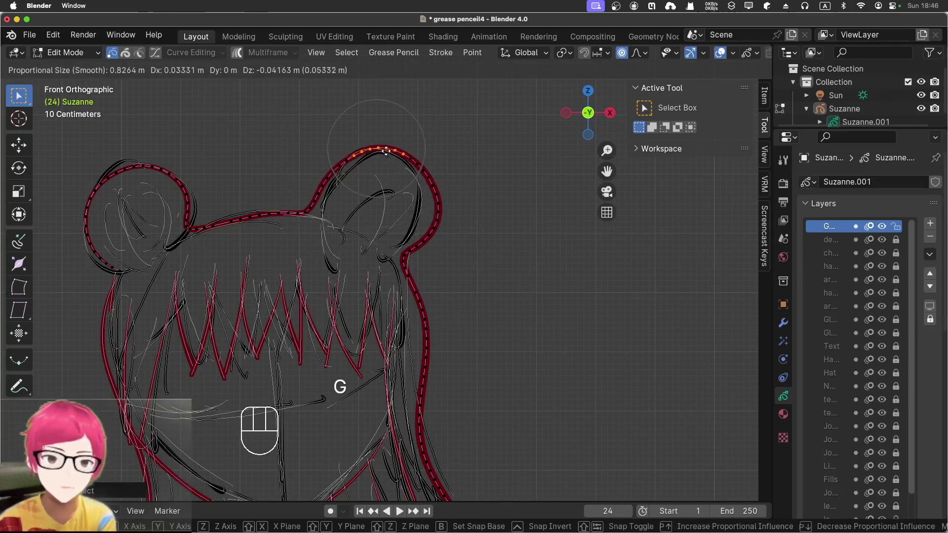
{"action": "left_click", "coordinate": [386, 151]}
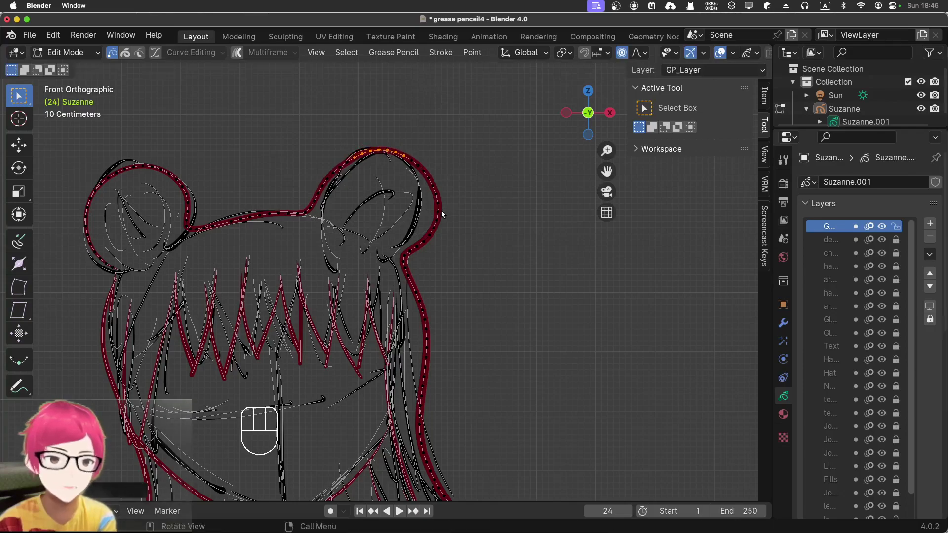
Deselect the stroke points, leave Edit Mode for Object Mode and switch the grease pencil object to Draw Mode
{"action": "scroll", "coordinate": [493, 199], "scroll_direction": "down", "scroll_amount": 6}
{"action": "scroll", "coordinate": [479, 264], "scroll_direction": "up", "scroll_amount": 2}
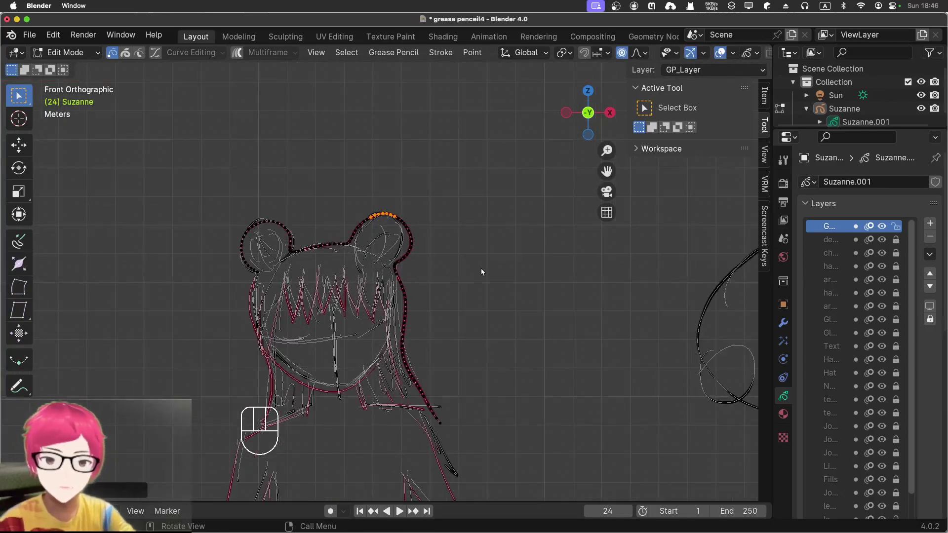
{"action": "mouse_move", "coordinate": [449, 359]}
{"action": "middle_mouse_down", "text": "shift"}
{"action": "mouse_move", "coordinate": [472, 271]}
{"action": "mouse_move", "coordinate": [469, 229]}
{"action": "middle_mouse_up", "text": "shift"}
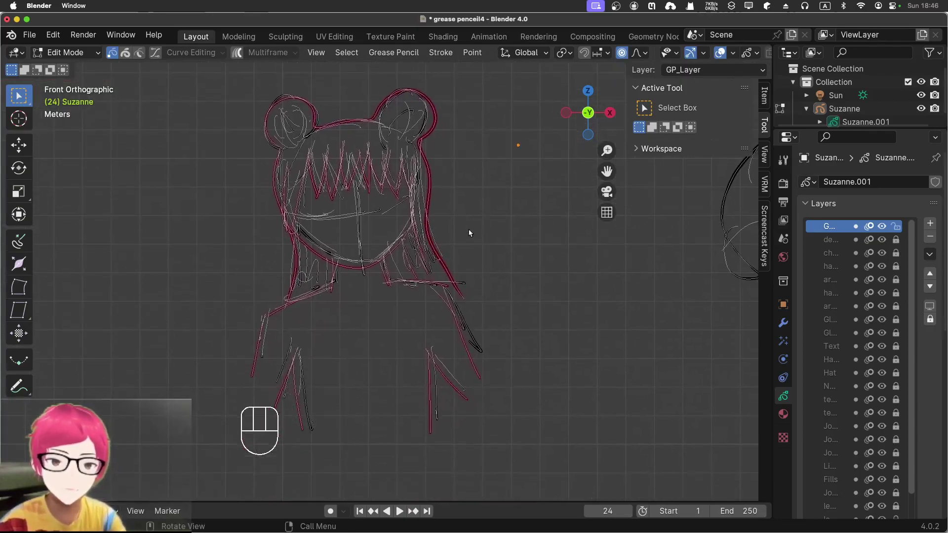
{"action": "left_click", "coordinate": [81, 53]}
{"action": "left_click", "coordinate": [81, 71]}
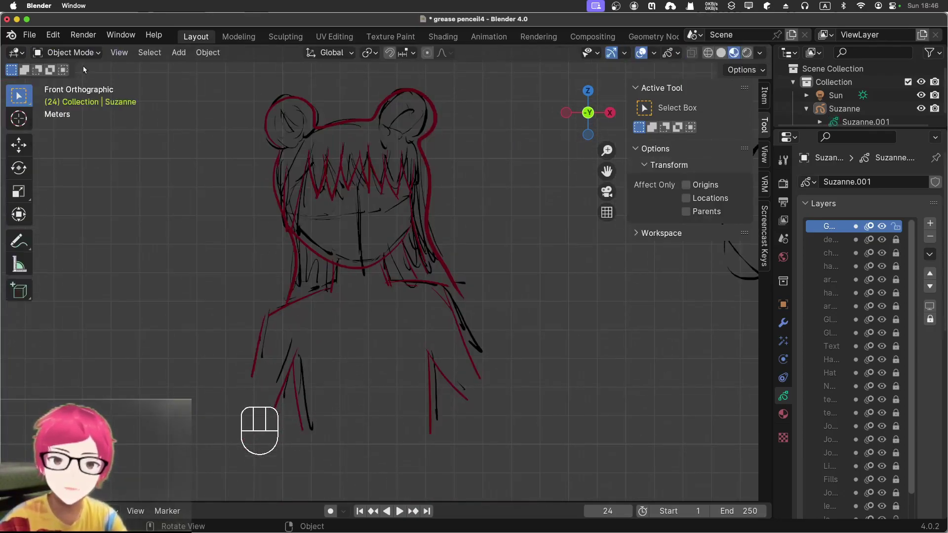
{"action": "left_click", "coordinate": [72, 54]}
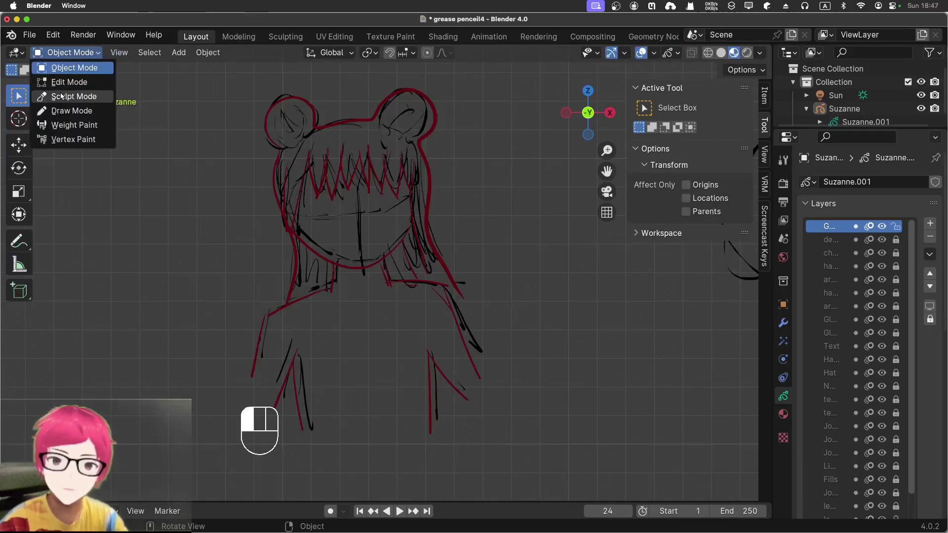
{"action": "left_click", "coordinate": [61, 109]}
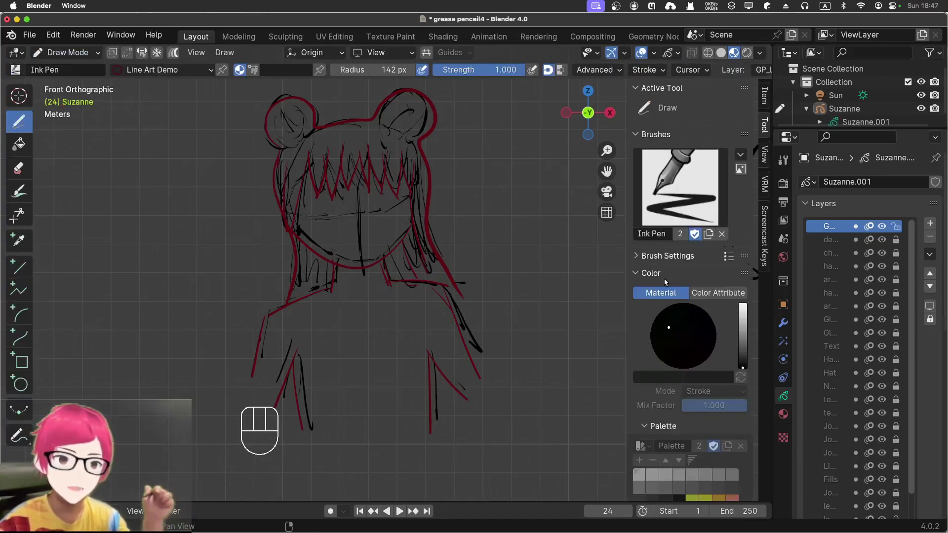
Toggle the sketch layer's visibility off and on to compare the red line art with and without the sketch
{"action": "left_click", "coordinate": [882, 240]}
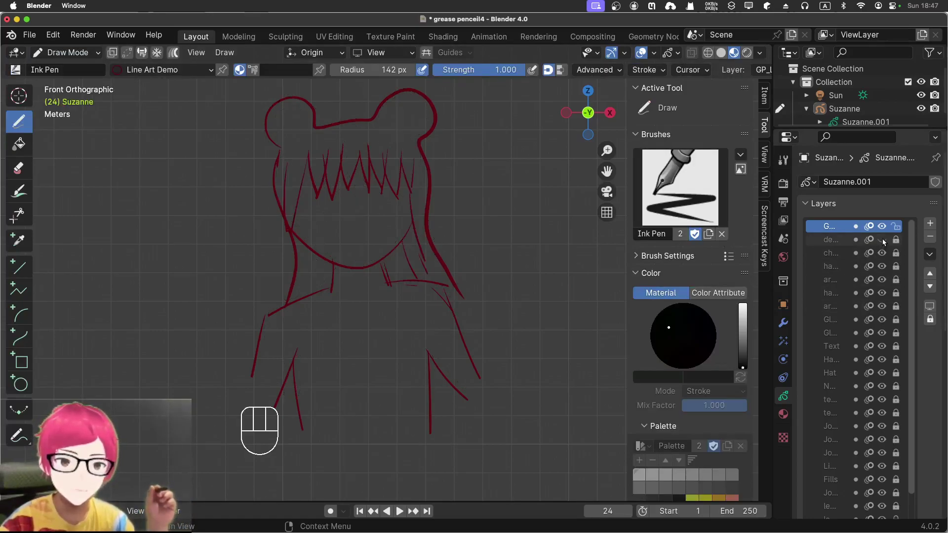
{"action": "left_click", "coordinate": [882, 239]}
{"action": "left_click", "coordinate": [882, 240]}
{"action": "left_click", "coordinate": [882, 240]}
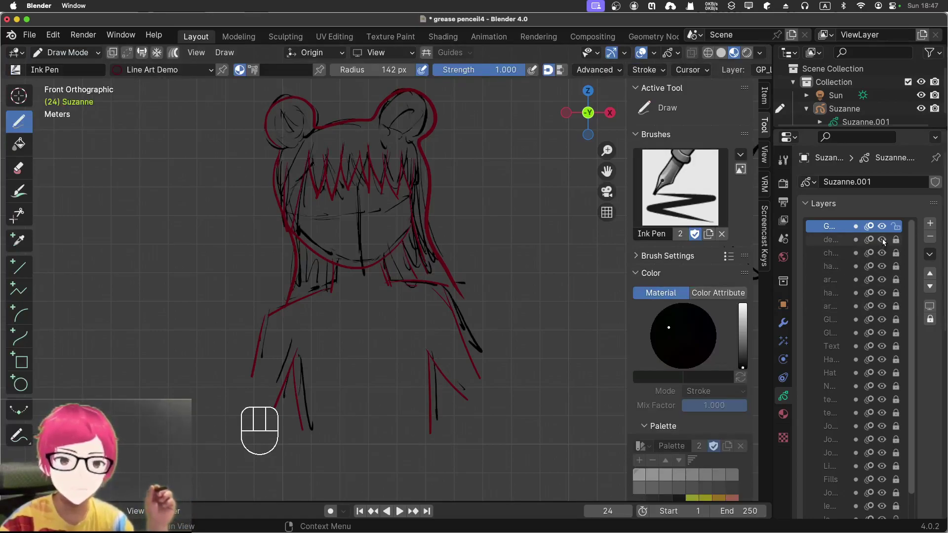